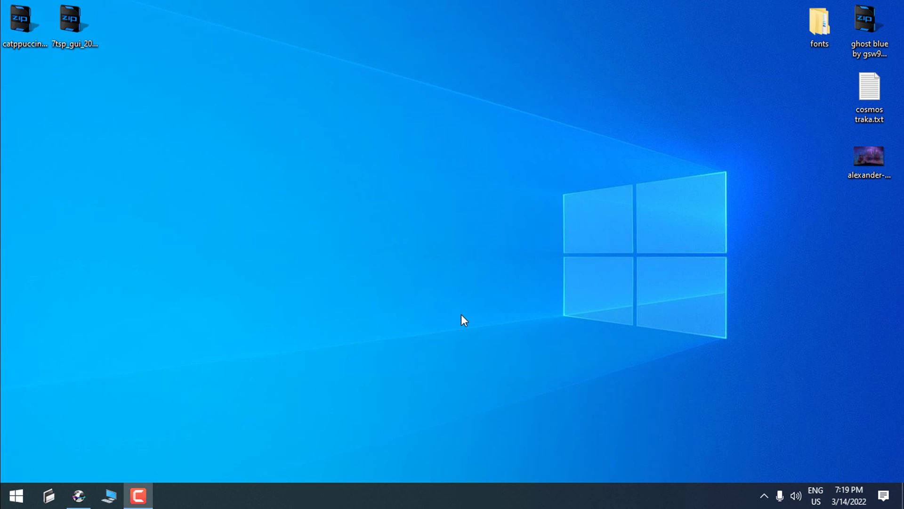
Return to the Catppuccin for Windows page in Chrome and view its preview image full size.
{"action": "left_click", "coordinate": [79, 494]}
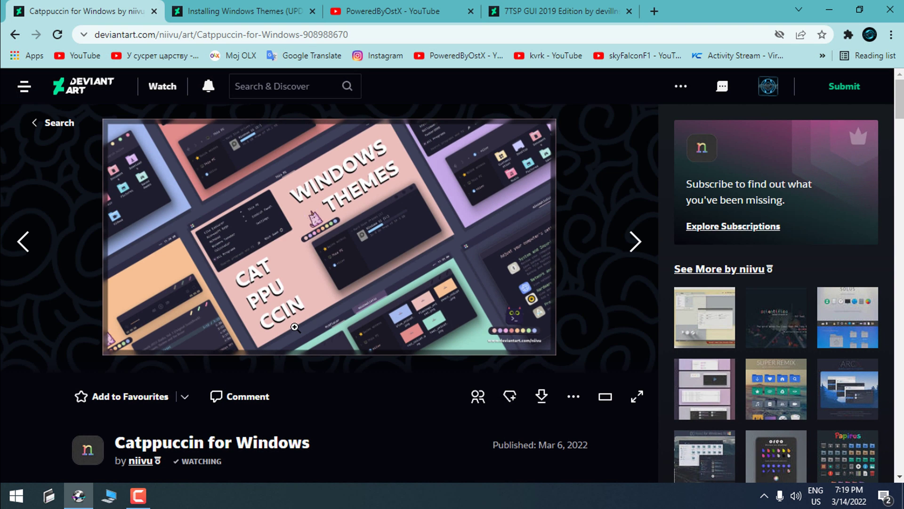
{"action": "left_click", "coordinate": [428, 223]}
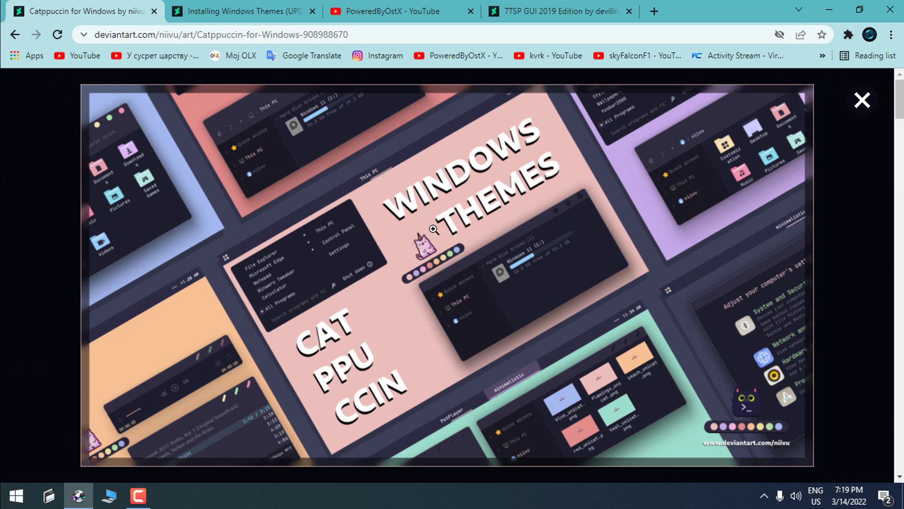
{"action": "left_click", "coordinate": [14, 238]}
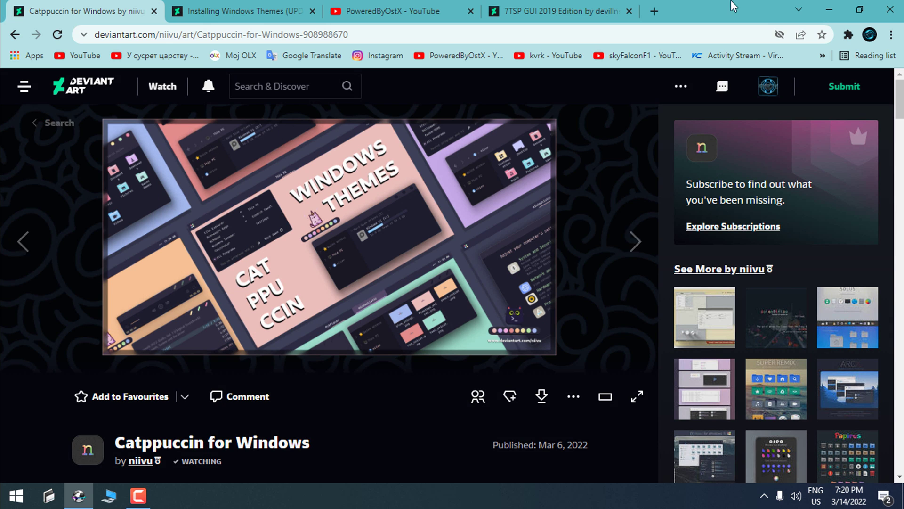
Hide the browser and open the About your PC settings page via an 'about' search.
{"action": "left_click", "coordinate": [829, 9]}
{"action": "key", "text": "super"}
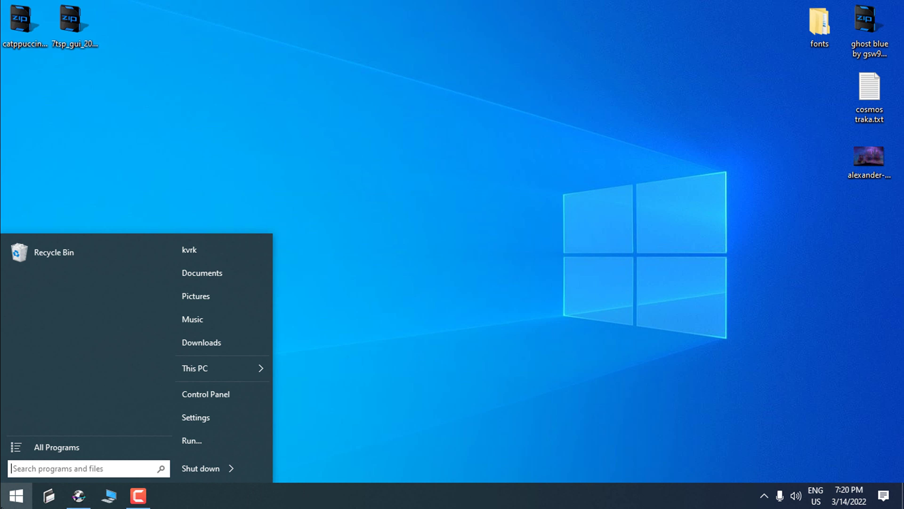
{"action": "type", "text": "a"}
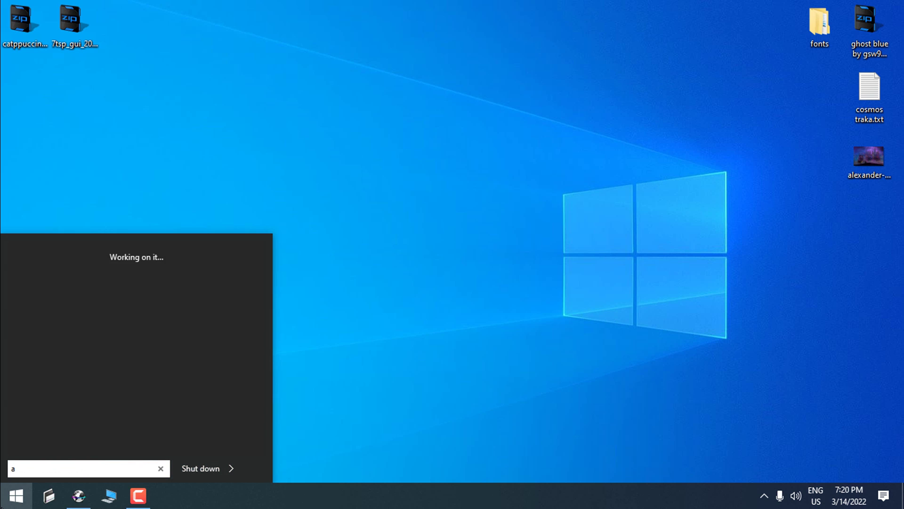
{"action": "type", "text": "bout"}
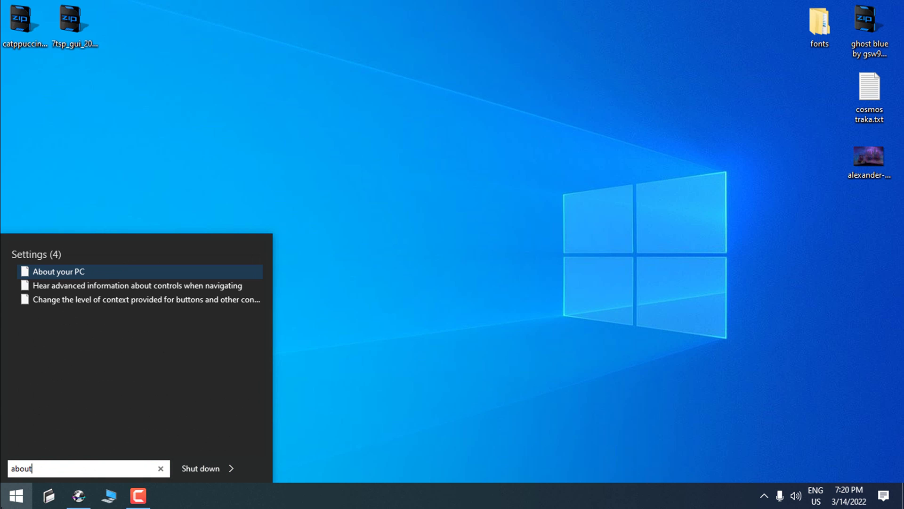
{"action": "left_click", "coordinate": [77, 279]}
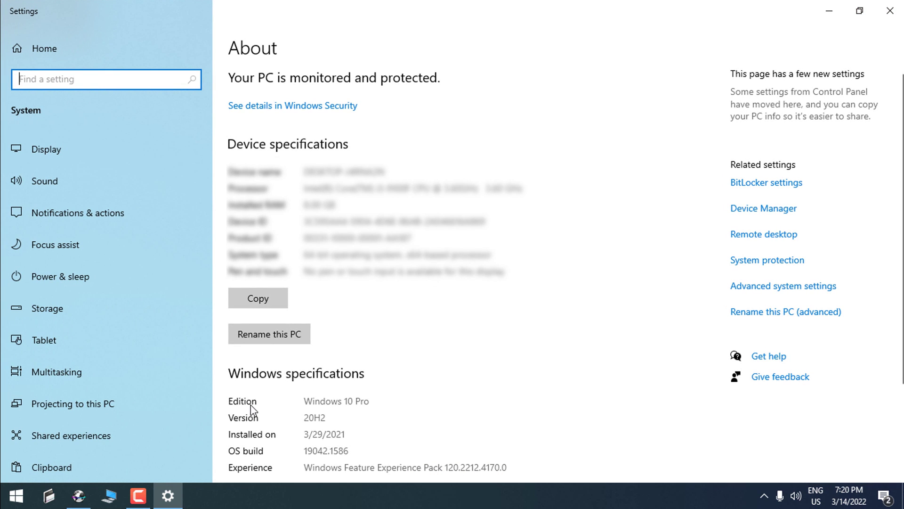
Highlight the Windows 10 Pro edition and 20H2 version values, then close Settings.
{"action": "left_click_drag", "start_coordinate": [304, 401], "coordinate": [353, 401]}
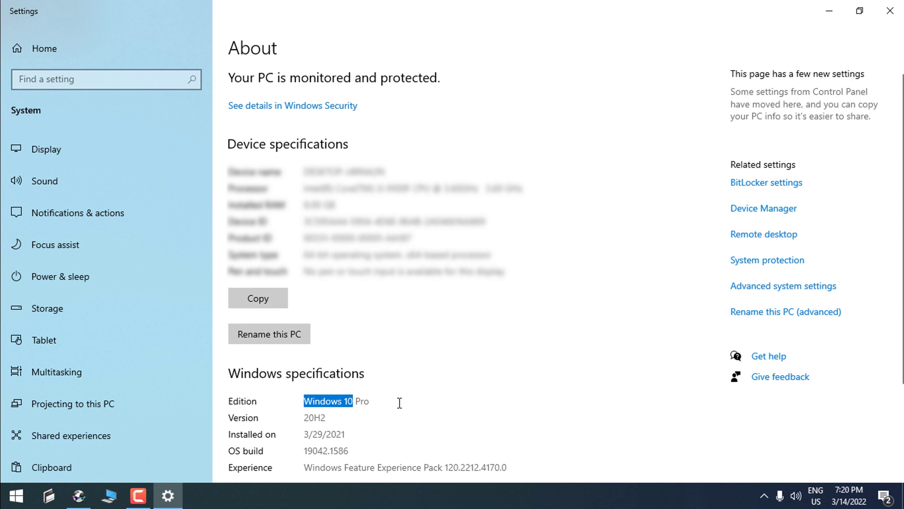
{"action": "left_click", "coordinate": [318, 418]}
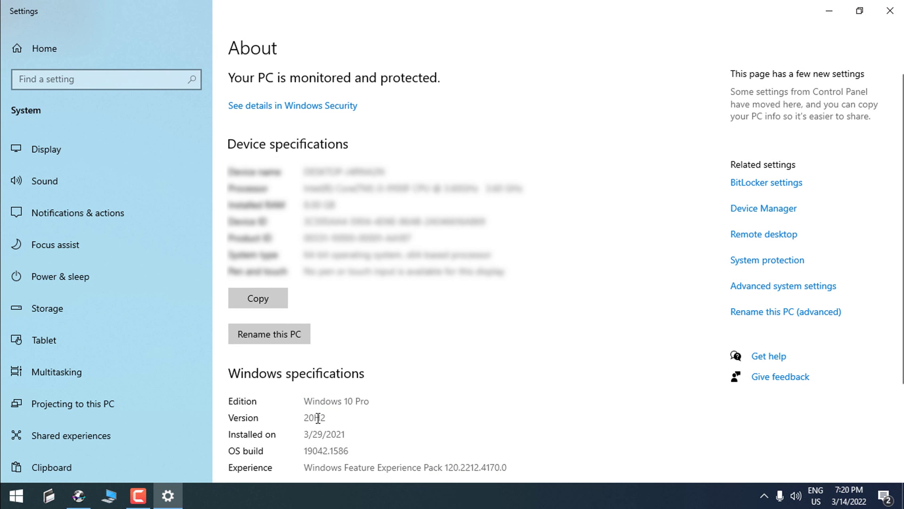
{"action": "double_click", "coordinate": [318, 418]}
{"action": "left_click", "coordinate": [365, 421]}
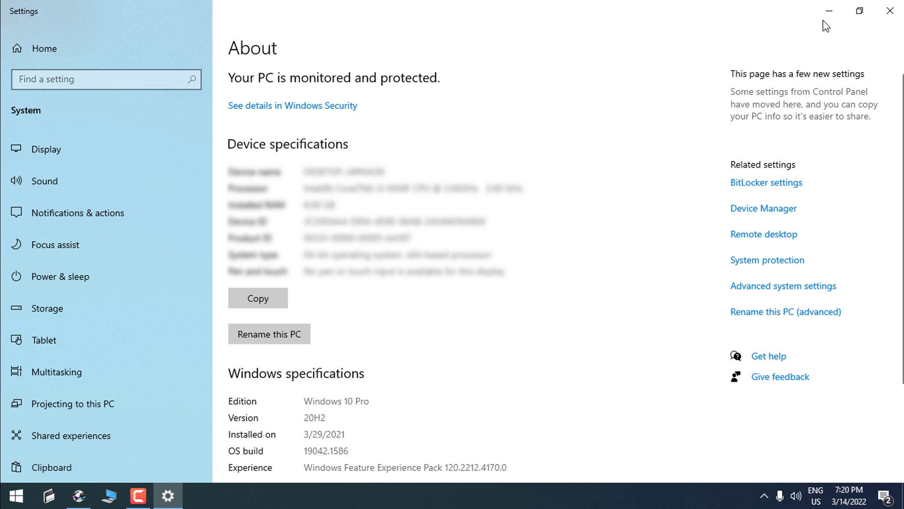
{"action": "left_click", "coordinate": [892, 11]}
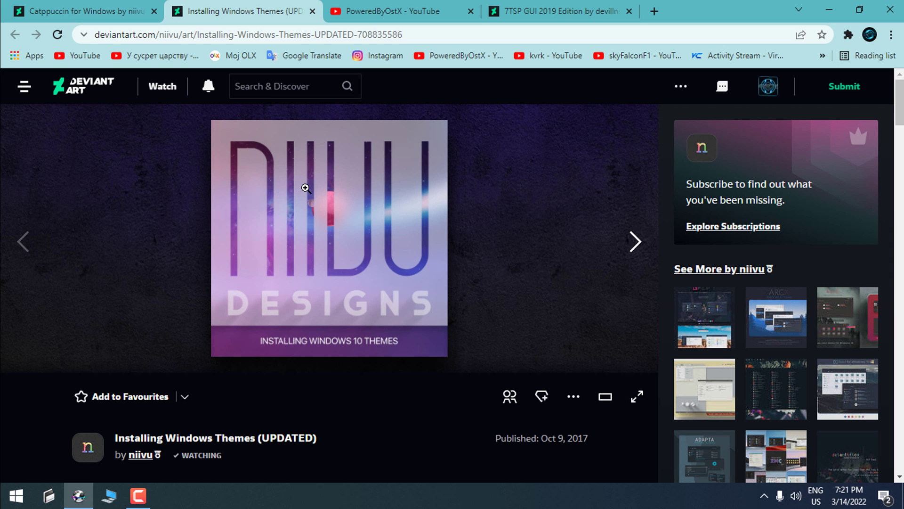
Move from the Catppuccin page to the Installing Windows Themes guide and read down to 'Patch your system'.
{"action": "left_click", "coordinate": [113, 17]}
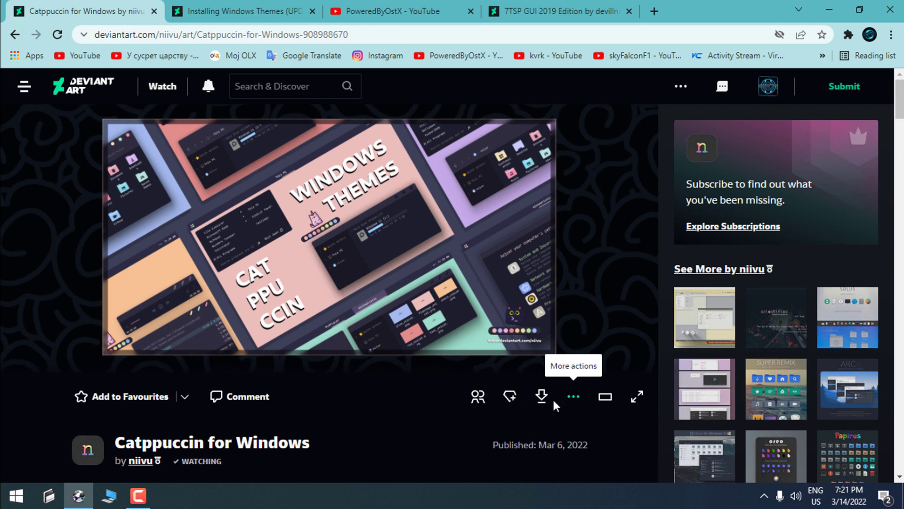
{"action": "left_click", "coordinate": [223, 7]}
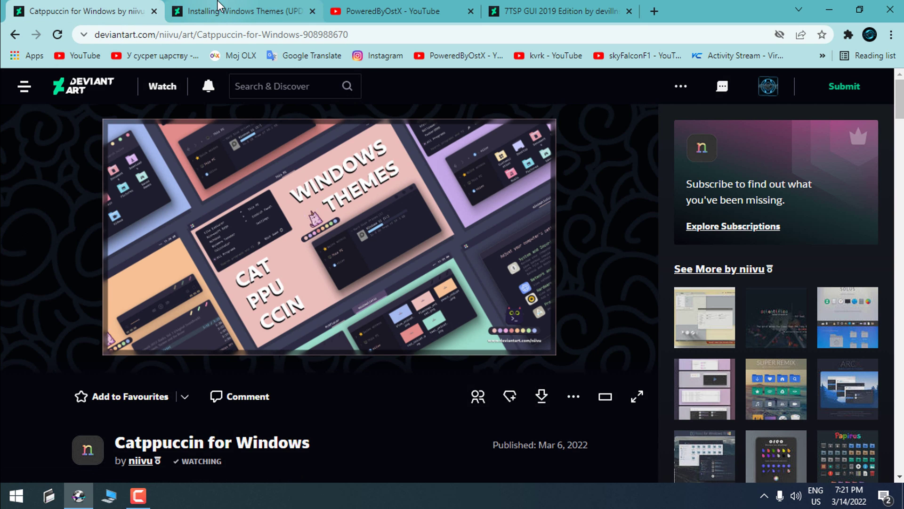
{"action": "scroll", "coordinate": [117, 289], "scroll_direction": "down", "scroll_amount": 8}
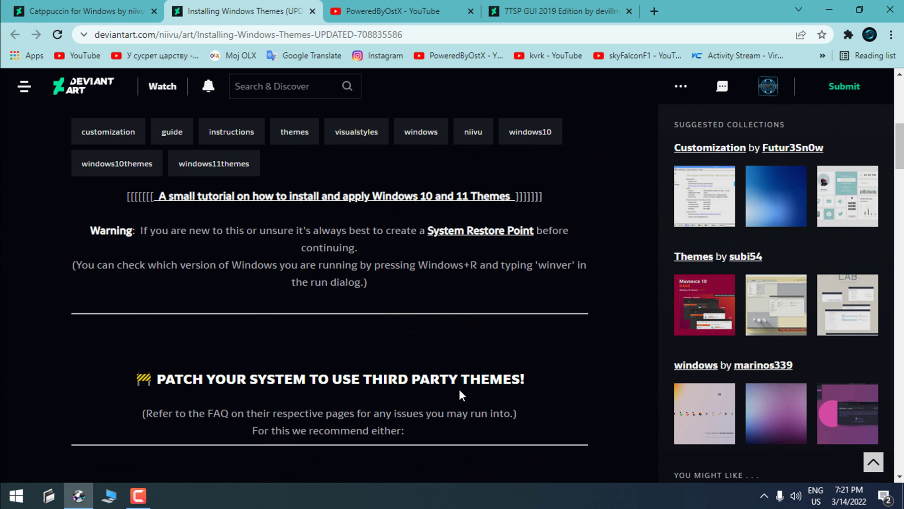
{"action": "scroll", "coordinate": [459, 381], "scroll_direction": "down", "scroll_amount": 3}
{"action": "scroll", "coordinate": [424, 282], "scroll_direction": "up", "scroll_amount": 12}
{"action": "left_click", "coordinate": [221, 36]}
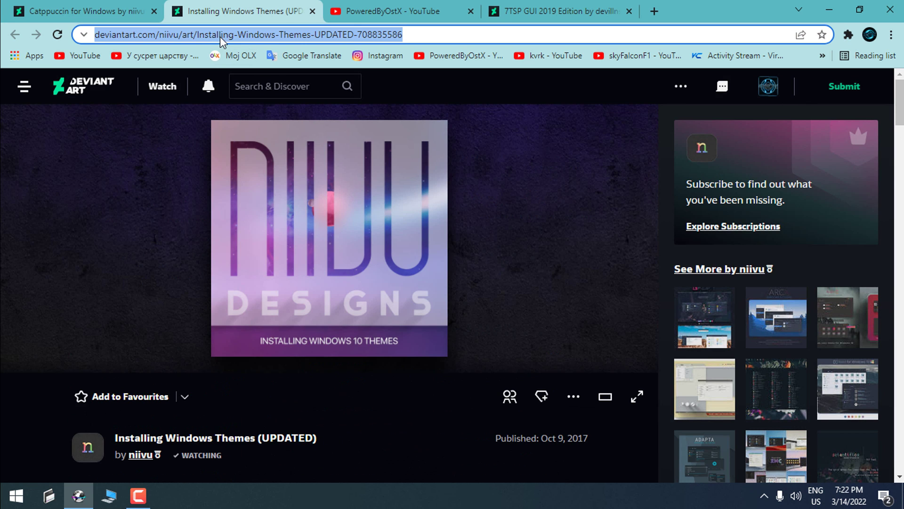
{"action": "left_click_drag", "start_coordinate": [900, 109], "coordinate": [901, 164]}
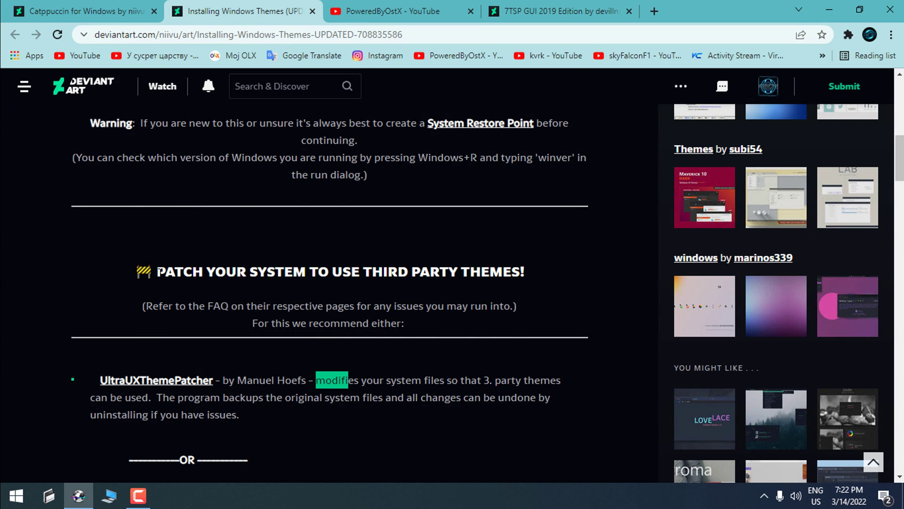
{"action": "left_click_drag", "start_coordinate": [158, 271], "coordinate": [511, 273]}
{"action": "left_click", "coordinate": [539, 275]}
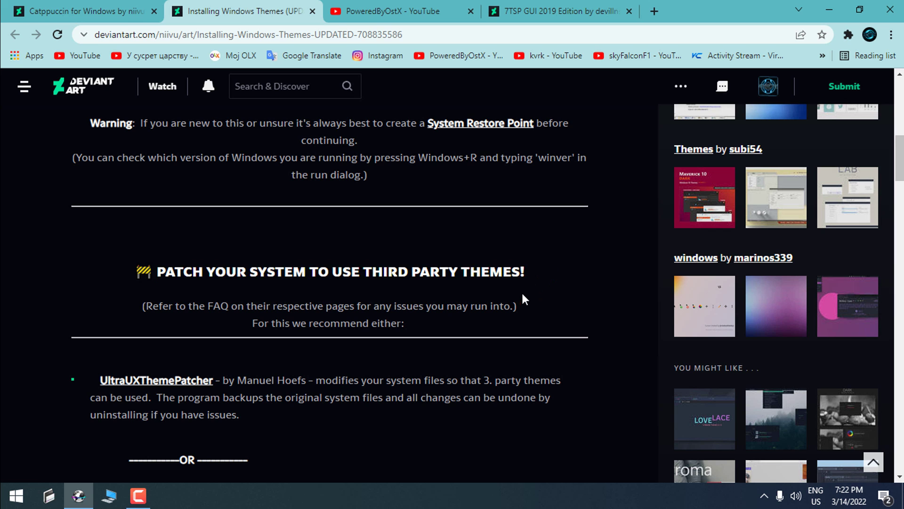
{"action": "scroll", "coordinate": [518, 292], "scroll_direction": "down", "scroll_amount": 4}
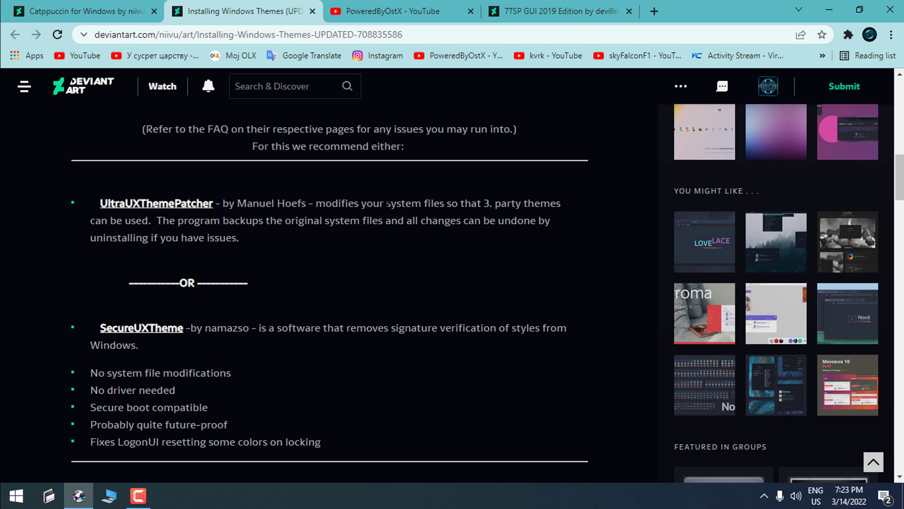
Glance at the YouTube videos tab, then scroll the guide to 'Removing ribbon menu from Explorer'.
{"action": "left_click", "coordinate": [368, 11]}
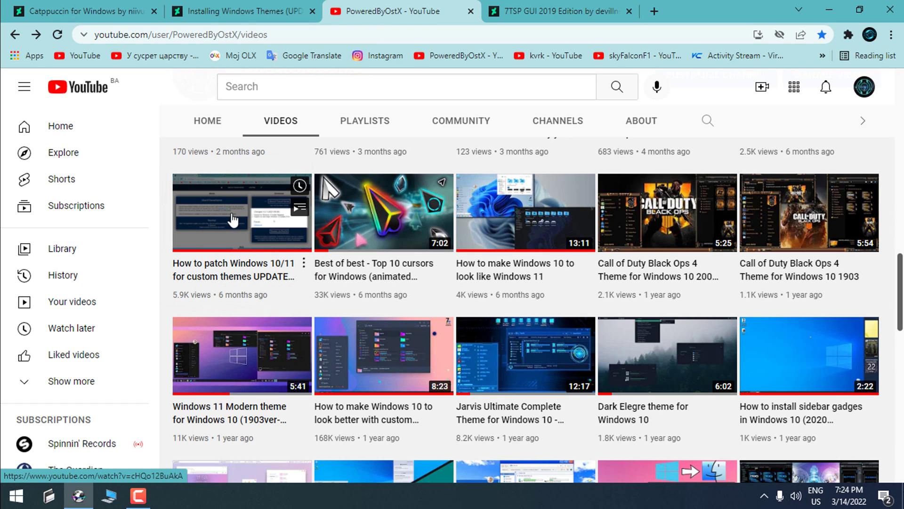
{"action": "key", "text": "ctrl+shift+Tab"}
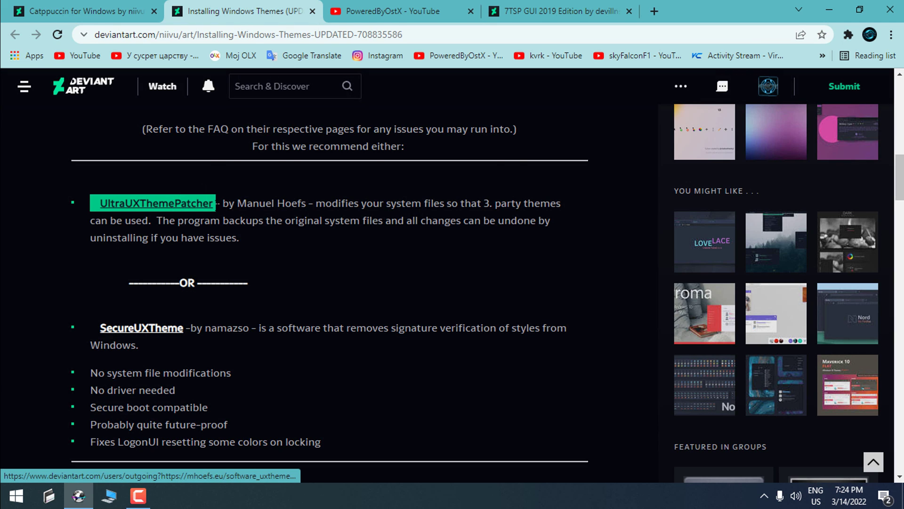
{"action": "scroll", "coordinate": [272, 232], "scroll_direction": "down", "scroll_amount": 1}
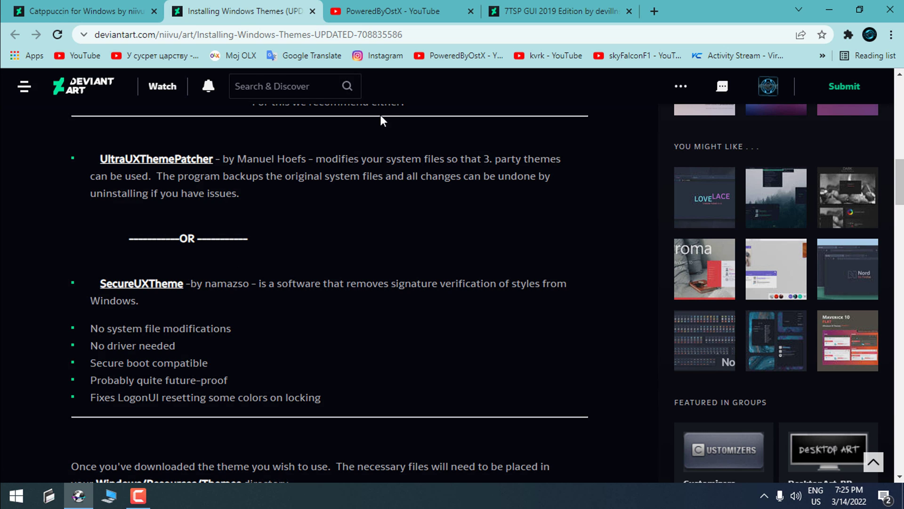
{"action": "scroll", "coordinate": [380, 113], "scroll_direction": "down", "scroll_amount": 10}
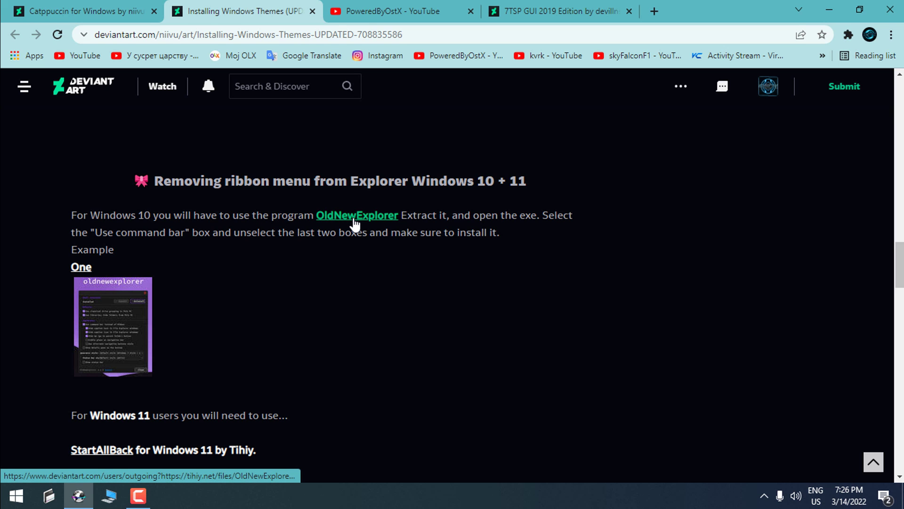
Read the StartAllBack and ExplorerPatcher sections, then right-click the Start menu for its options.
{"action": "scroll", "coordinate": [550, 256], "scroll_direction": "down", "scroll_amount": 3}
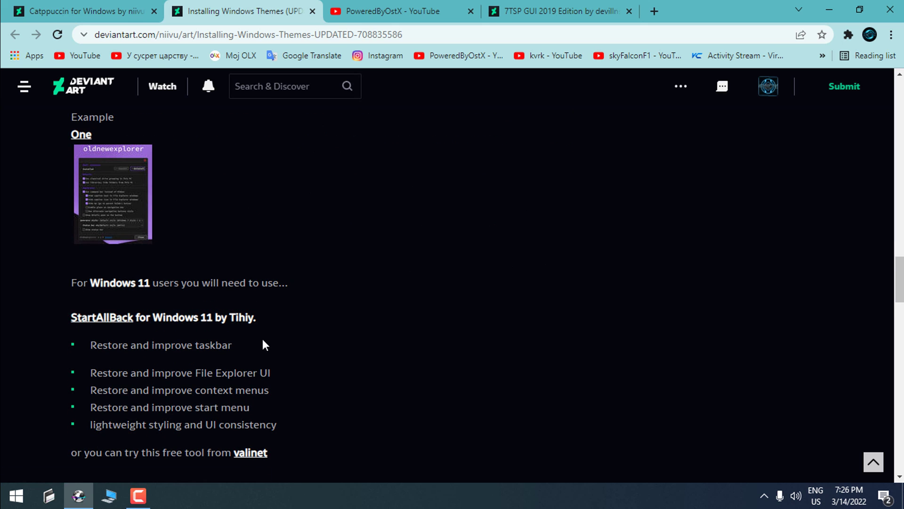
{"action": "key", "text": "super"}
{"action": "key", "text": "super"}
{"action": "scroll", "coordinate": [451, 262], "scroll_direction": "up", "scroll_amount": 3}
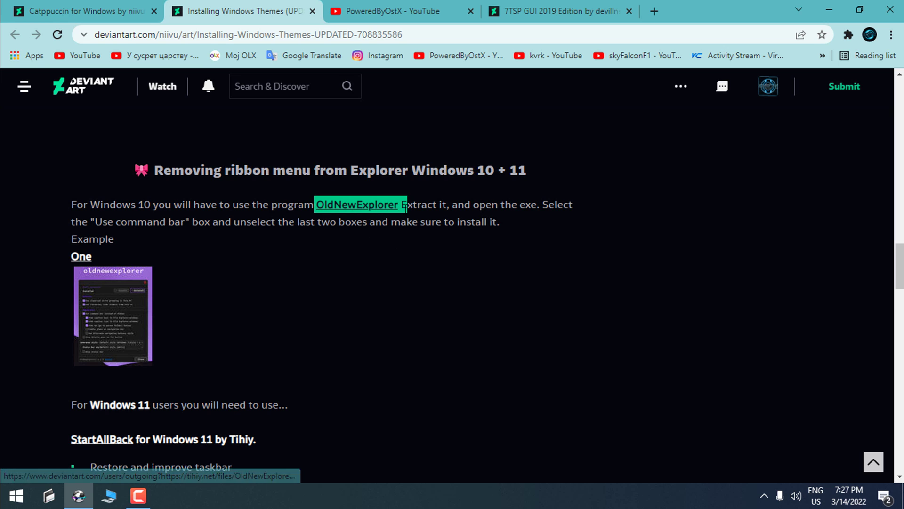
{"action": "scroll", "coordinate": [400, 214], "scroll_direction": "down", "scroll_amount": 3}
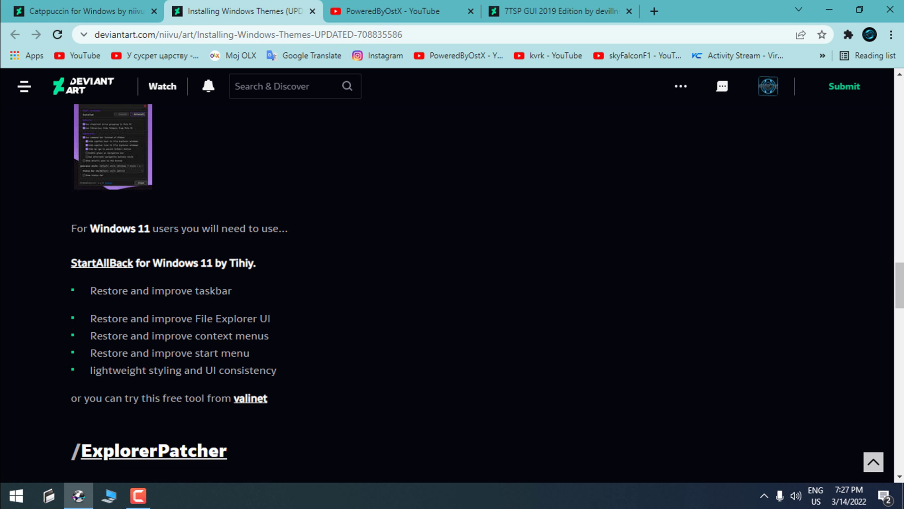
{"action": "key", "text": "super"}
{"action": "right_click", "coordinate": [266, 237]}
Open StartIsBack Properties, check its About page for version 2.9.17 and activated licence, then click OK.
{"action": "left_click", "coordinate": [321, 245]}
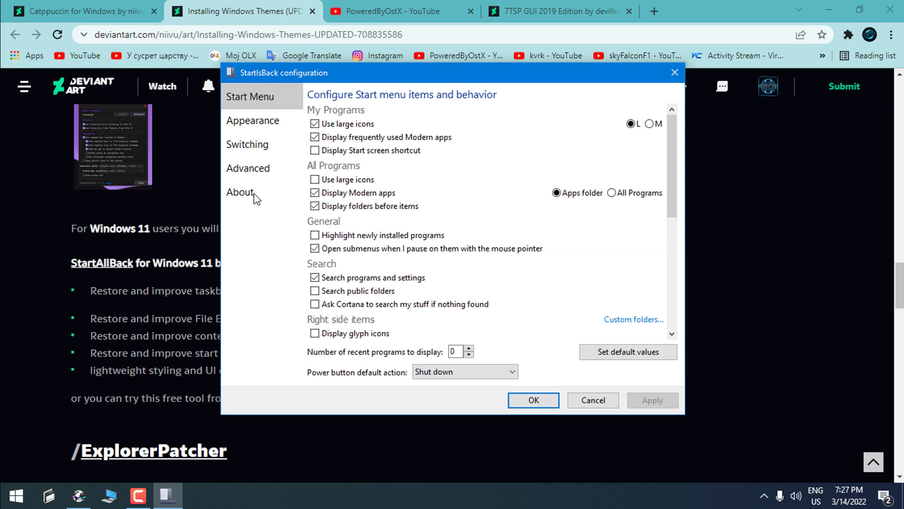
{"action": "left_click", "coordinate": [253, 193]}
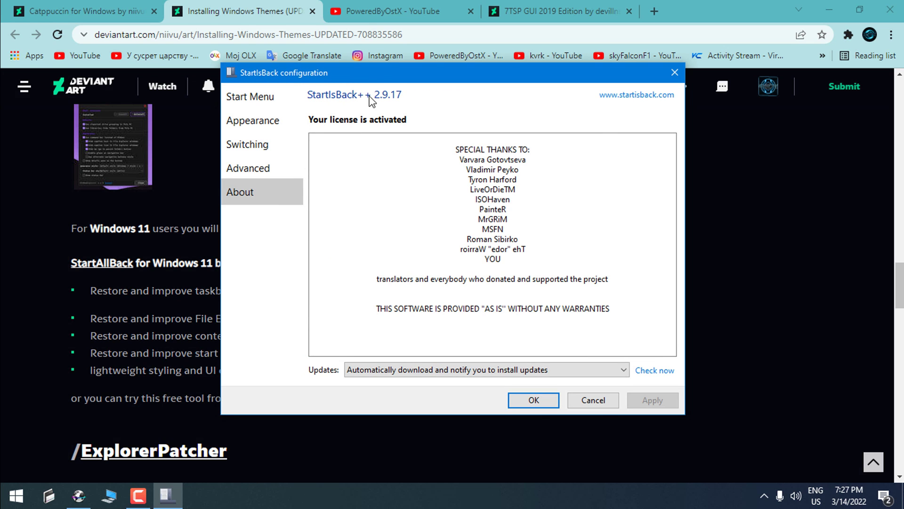
{"action": "left_click", "coordinate": [527, 401]}
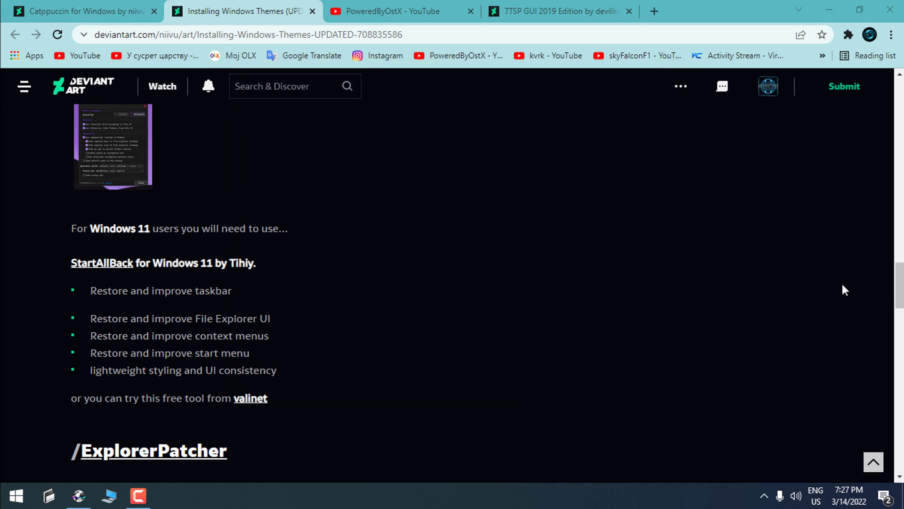
Scroll the guide through its FAQ and Extra Info links down to the closing donations note.
{"action": "scroll", "coordinate": [842, 289], "scroll_direction": "down", "scroll_amount": 7}
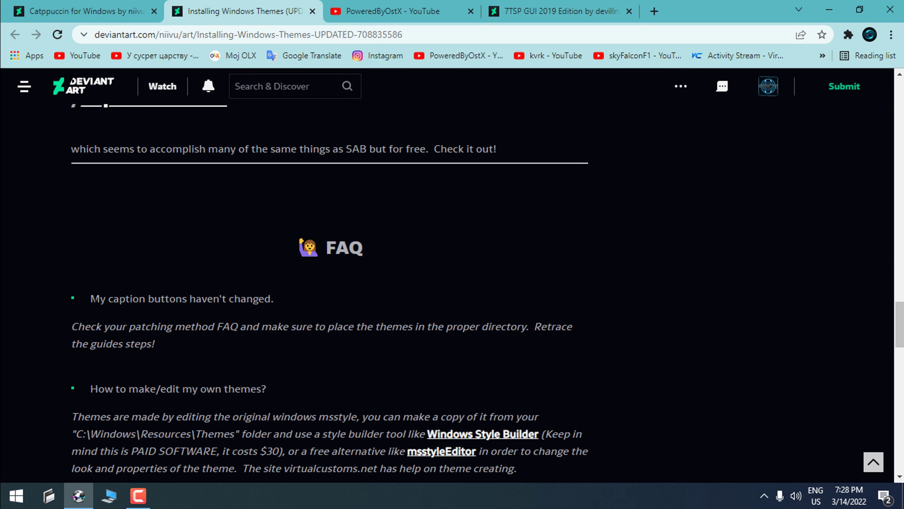
{"action": "scroll", "coordinate": [181, 339], "scroll_direction": "down", "scroll_amount": 1}
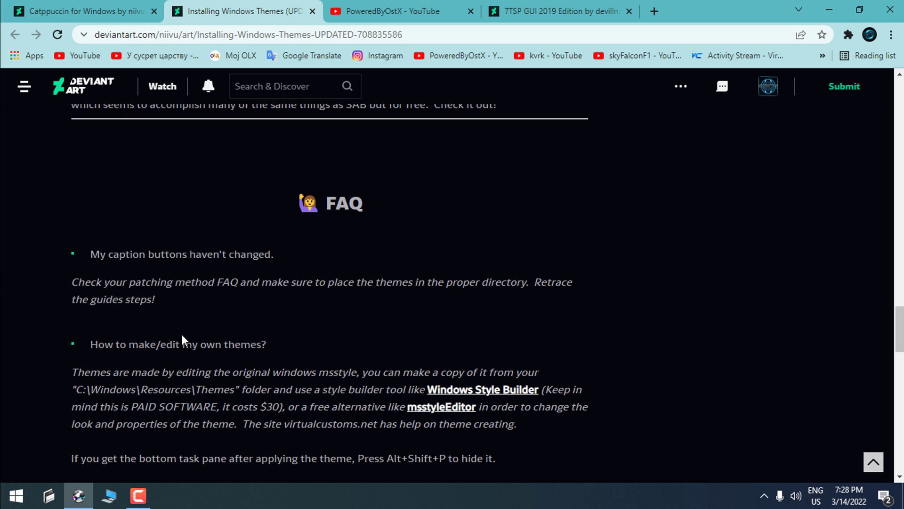
{"action": "scroll", "coordinate": [182, 334], "scroll_direction": "down", "scroll_amount": 6}
{"action": "left_click_drag", "start_coordinate": [101, 263], "coordinate": [243, 268]}
{"action": "left_click", "coordinate": [296, 302]}
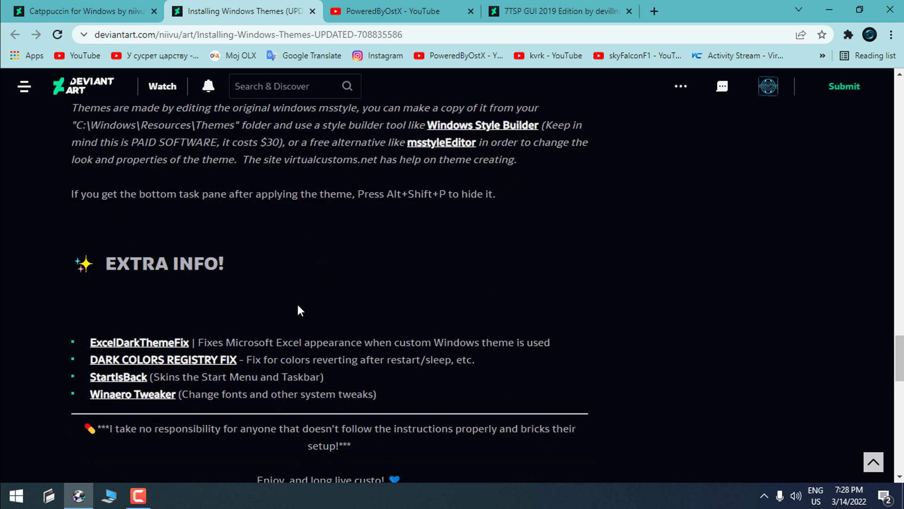
{"action": "scroll", "coordinate": [296, 302], "scroll_direction": "down", "scroll_amount": 1}
{"action": "scroll", "coordinate": [200, 374], "scroll_direction": "down", "scroll_amount": 2}
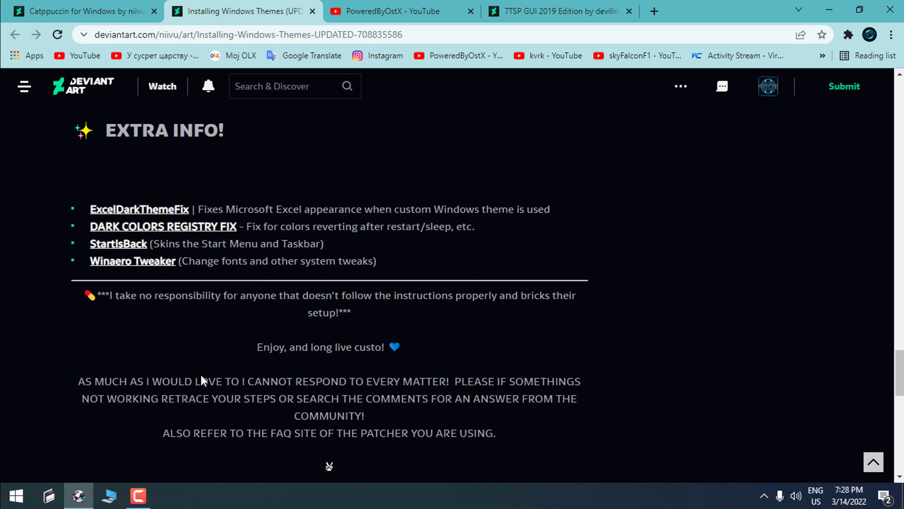
{"action": "scroll", "coordinate": [200, 375], "scroll_direction": "up", "scroll_amount": 1}
{"action": "scroll", "coordinate": [228, 305], "scroll_direction": "down", "scroll_amount": 4}
{"action": "scroll", "coordinate": [228, 304], "scroll_direction": "down", "scroll_amount": 2}
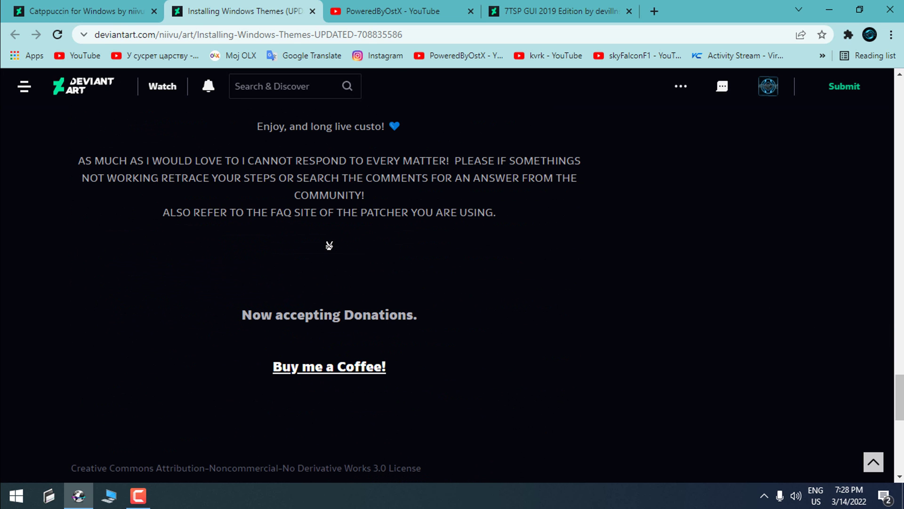
Close the guide and YouTube tabs, view the Catppuccin page, then switch to 7TSP GUI 2019 Edition.
{"action": "left_click", "coordinate": [312, 11]}
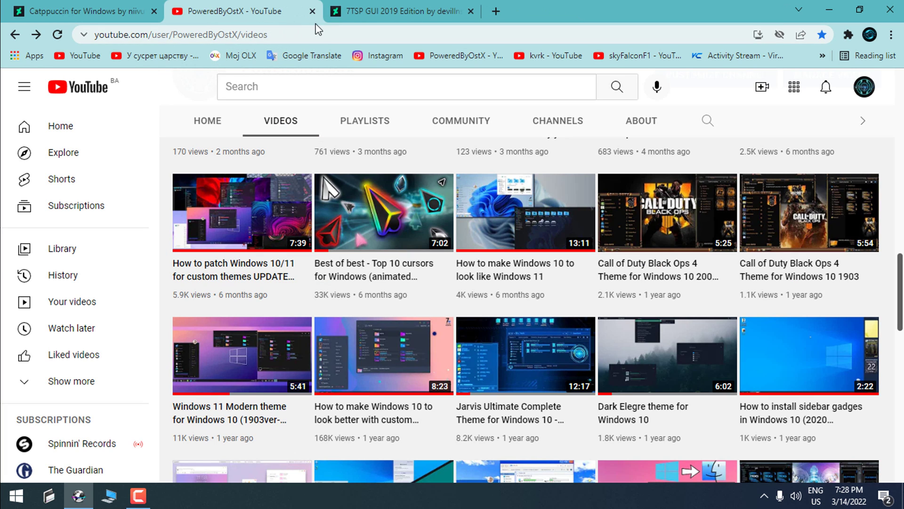
{"action": "left_click", "coordinate": [312, 11]}
{"action": "left_click", "coordinate": [118, 11]}
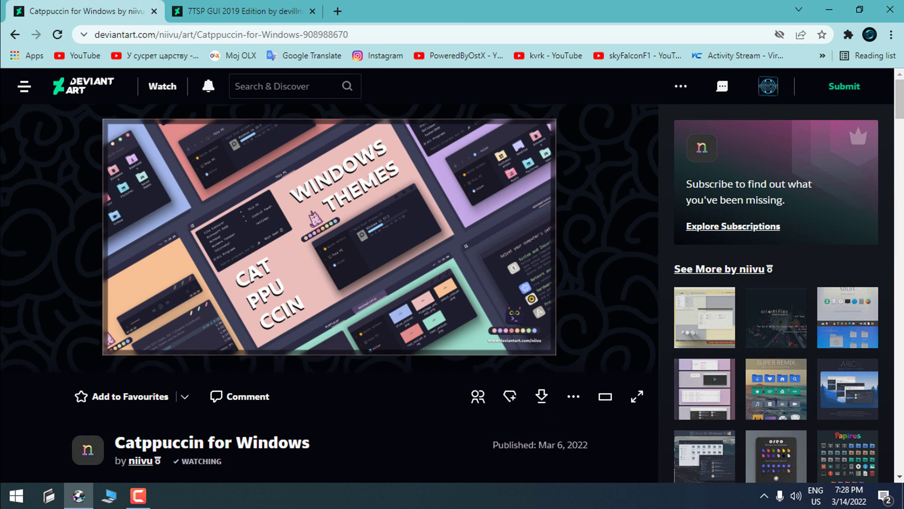
{"action": "mouse_move", "coordinate": [769, 99]}
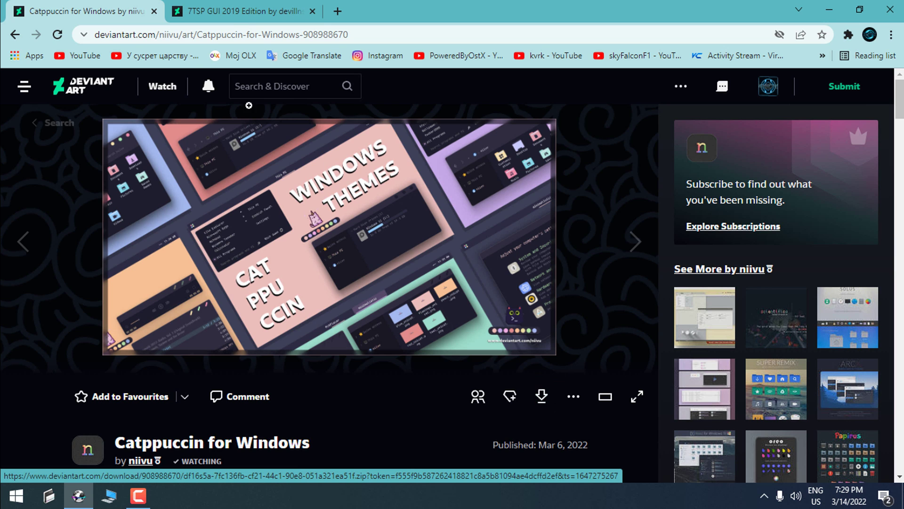
{"action": "left_click", "coordinate": [227, 18]}
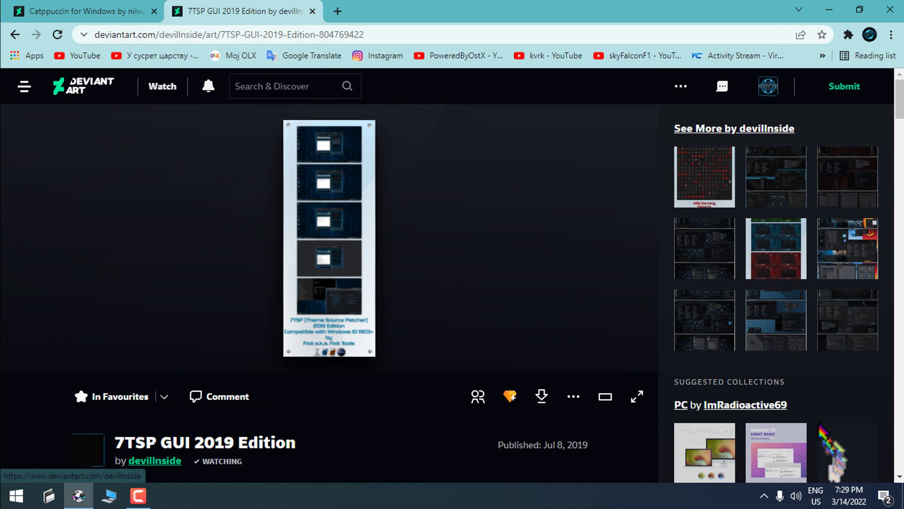
Glance over the 7TSP GUI page, show the desktop with Win+D, and open the Start search box.
{"action": "scroll", "coordinate": [346, 431], "scroll_direction": "down", "scroll_amount": 1}
{"action": "scroll", "coordinate": [345, 432], "scroll_direction": "up", "scroll_amount": 1}
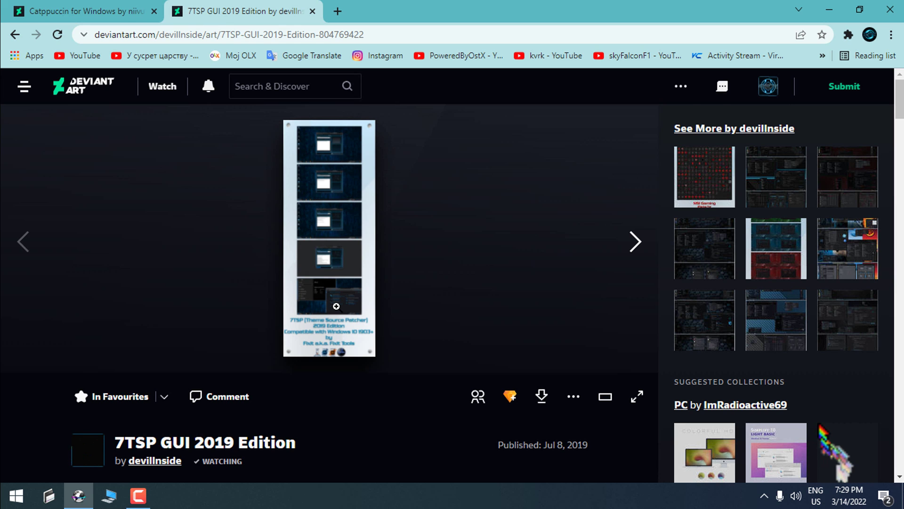
{"action": "key", "text": "super+d"}
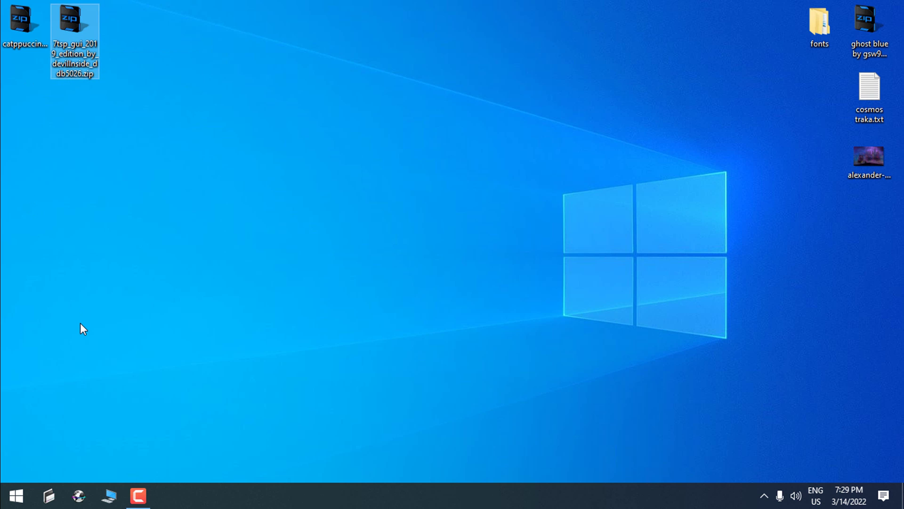
{"action": "key", "text": "super"}
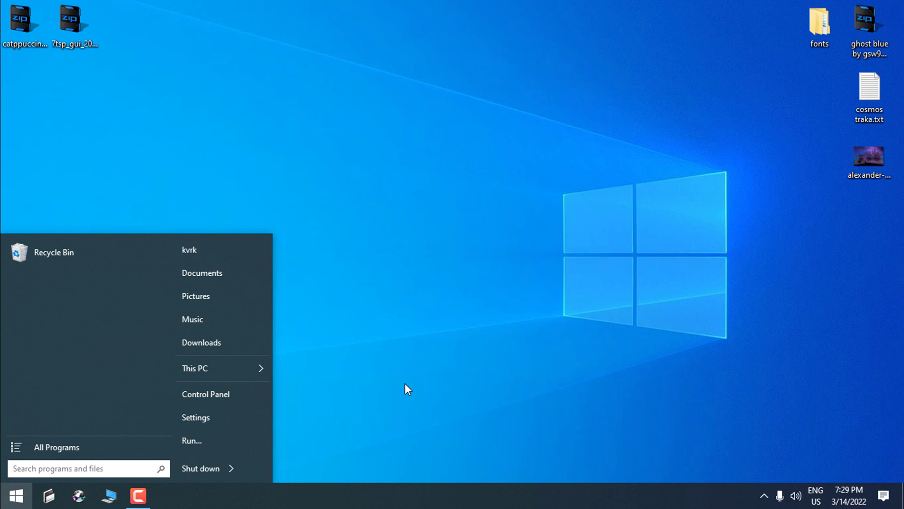
{"action": "left_click", "coordinate": [77, 467]}
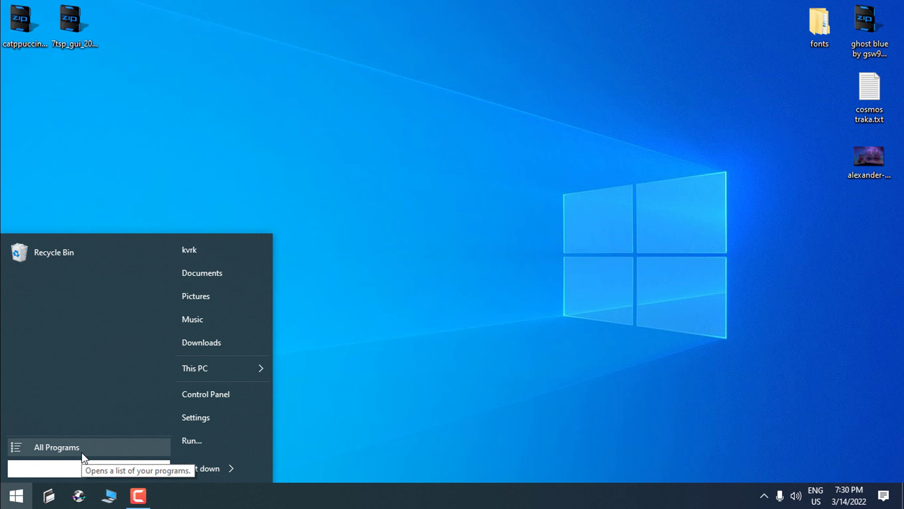
Create a restore point named 'customization' through System Properties, then close the dialog.
{"action": "type", "text": "restore"}
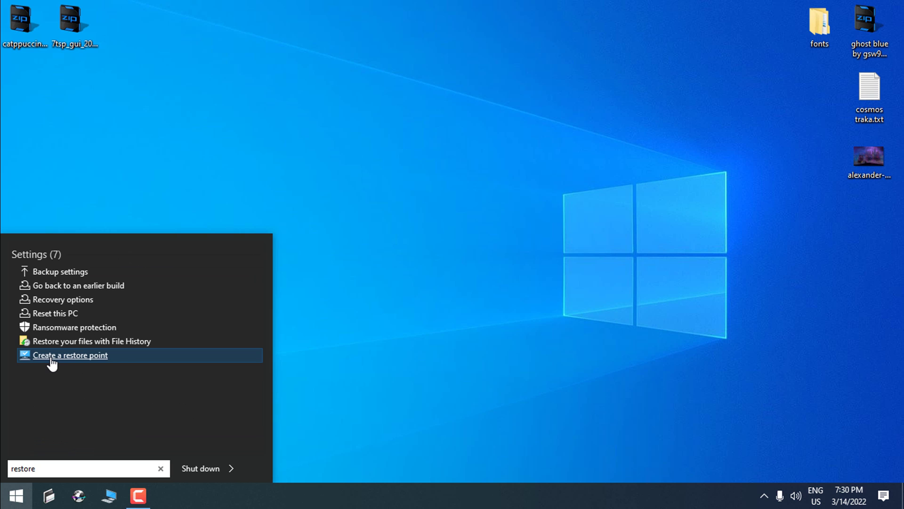
{"action": "left_click", "coordinate": [51, 356]}
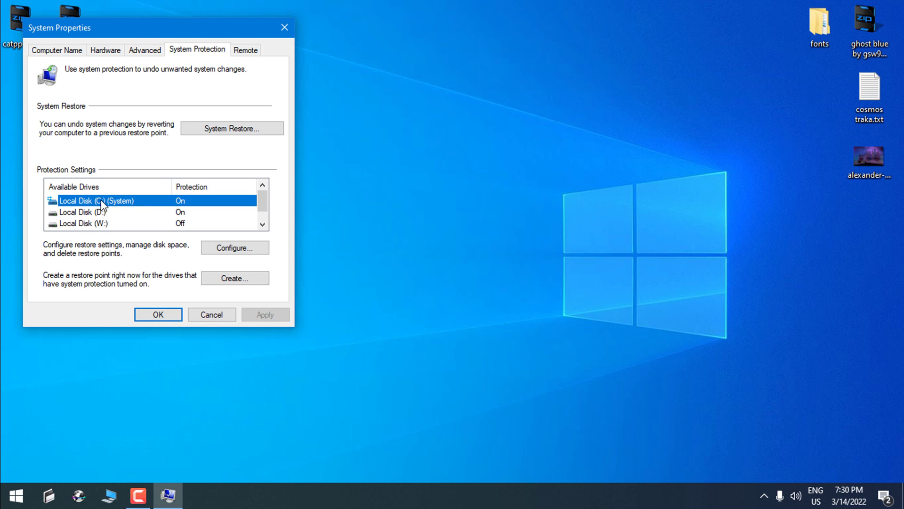
{"action": "left_click", "coordinate": [235, 281]}
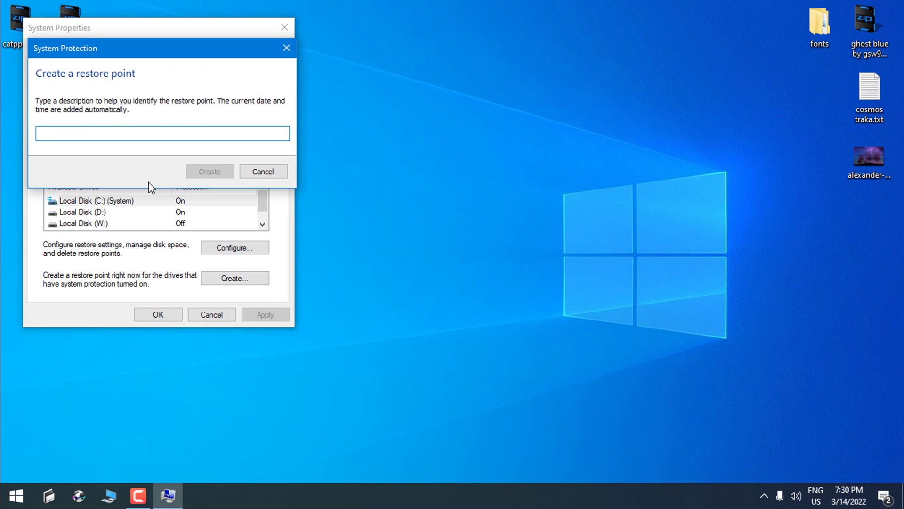
{"action": "type", "text": "customization"}
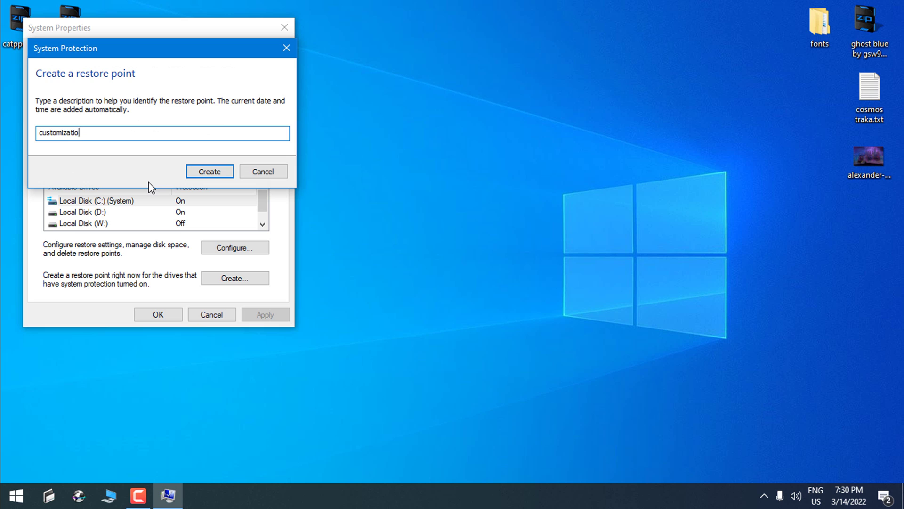
{"action": "left_click", "coordinate": [224, 176]}
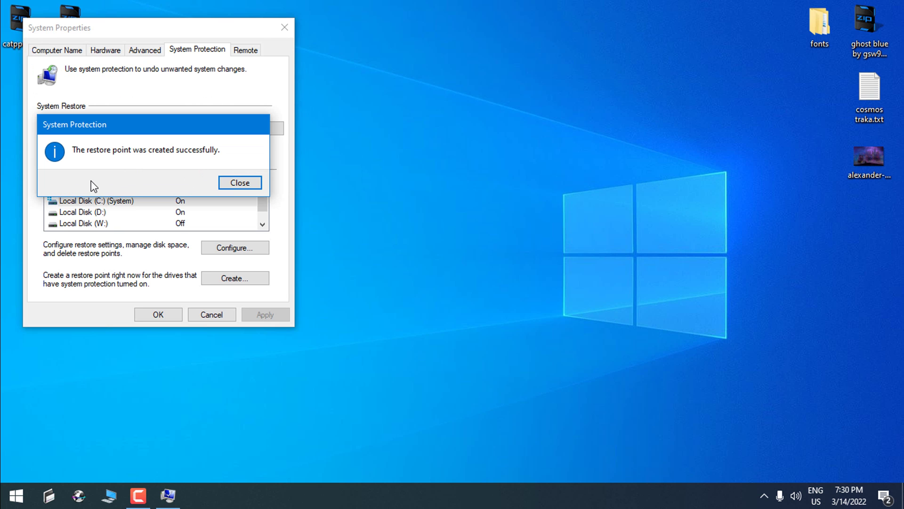
{"action": "left_click", "coordinate": [240, 183]}
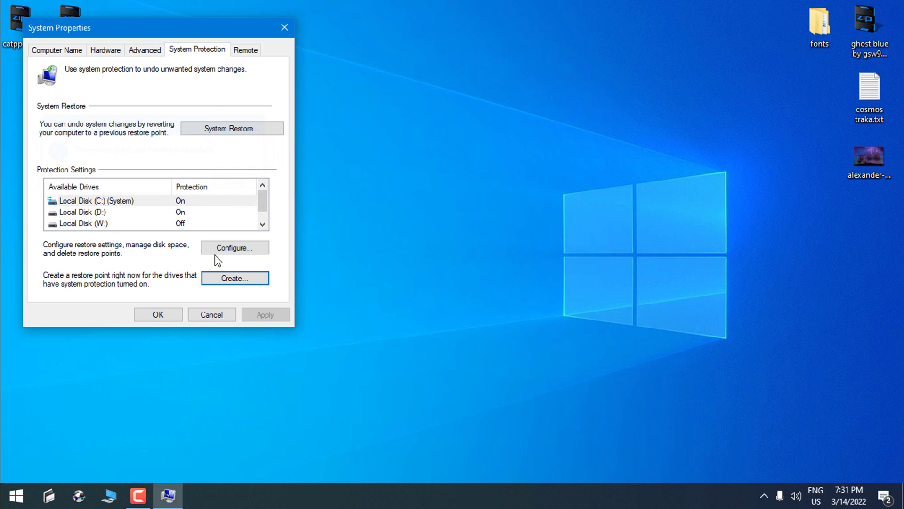
{"action": "left_click", "coordinate": [148, 319]}
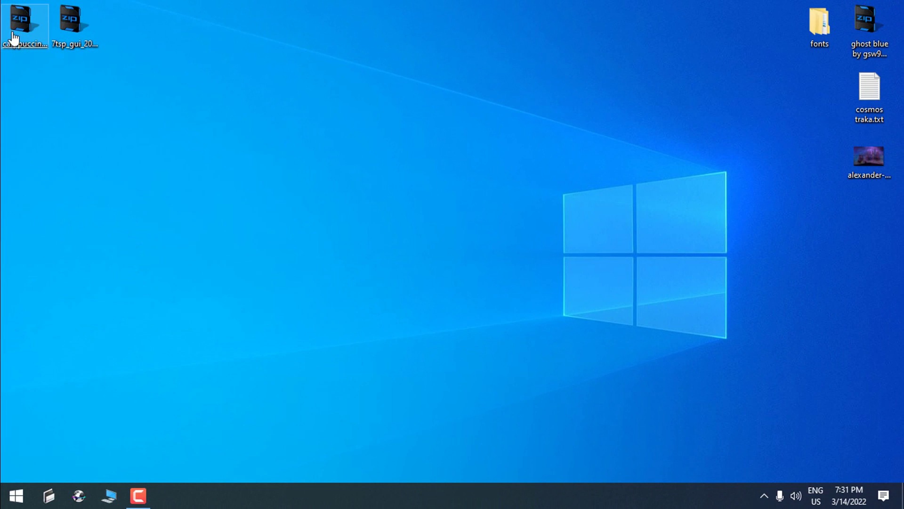
Extract the catppuccin zip into its own folder with WinRAR, then delete the zip.
{"action": "right_click", "coordinate": [17, 28]}
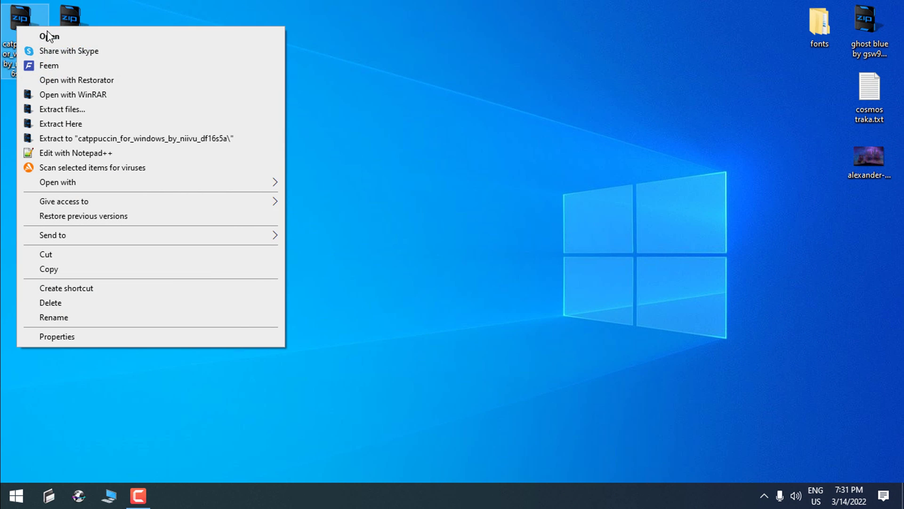
{"action": "left_click", "coordinate": [93, 140]}
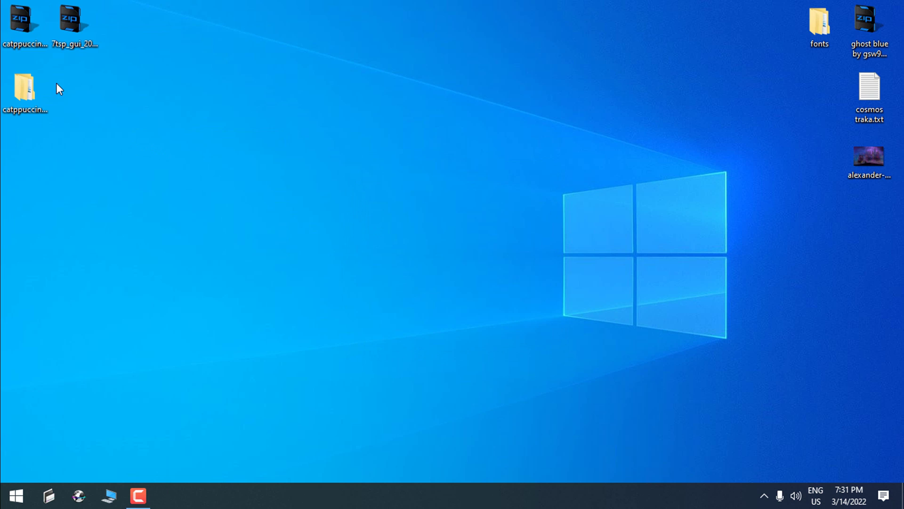
{"action": "right_click", "coordinate": [19, 26]}
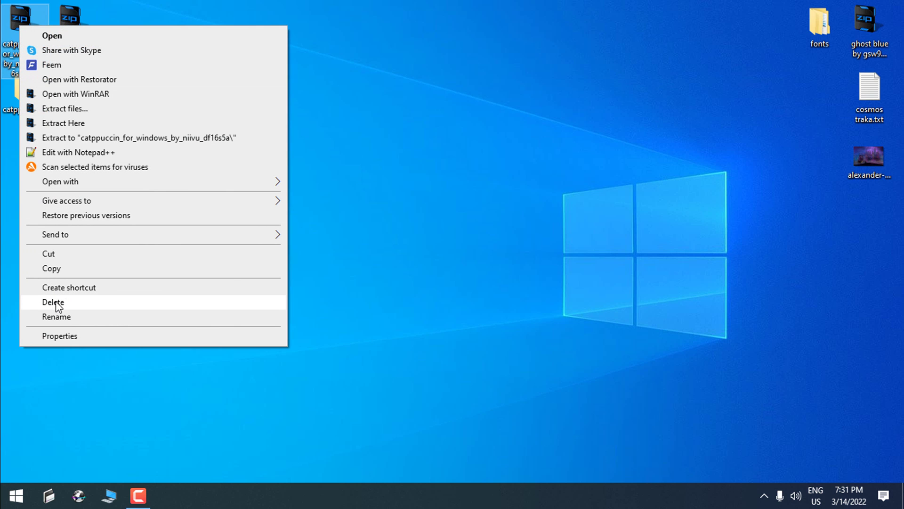
{"action": "left_click", "coordinate": [405, 153]}
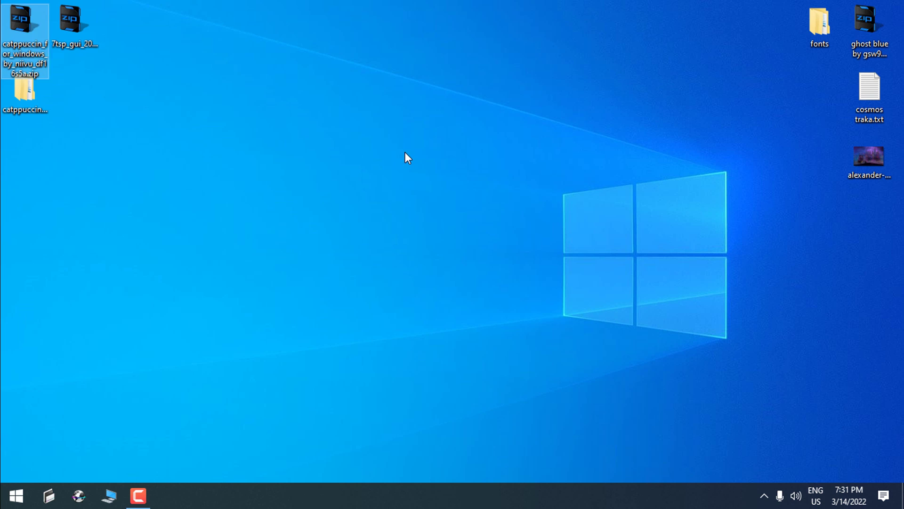
{"action": "right_click", "coordinate": [33, 38]}
{"action": "left_click", "coordinate": [70, 306]}
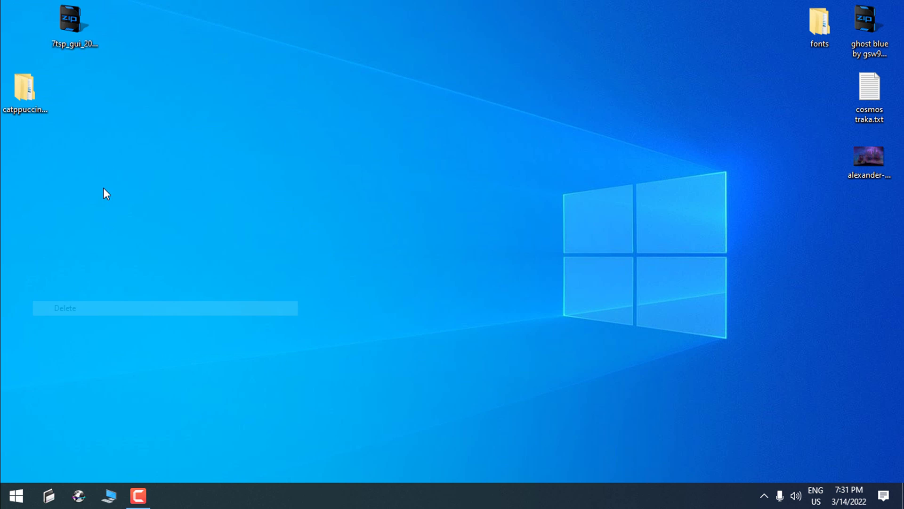
Extract the 7tsp gui zip into its own 7tsp_gui folder, then delete the zip.
{"action": "left_click", "coordinate": [71, 29]}
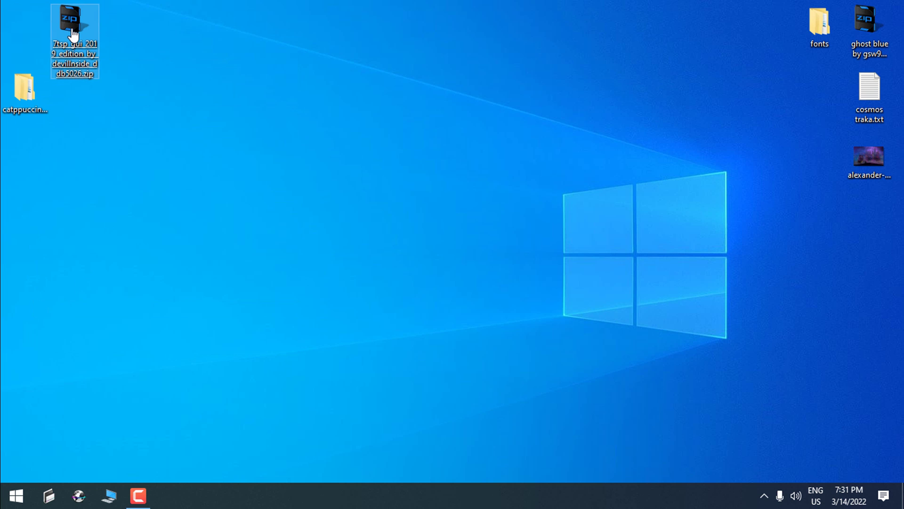
{"action": "right_click", "coordinate": [72, 29]}
{"action": "left_click", "coordinate": [106, 141]}
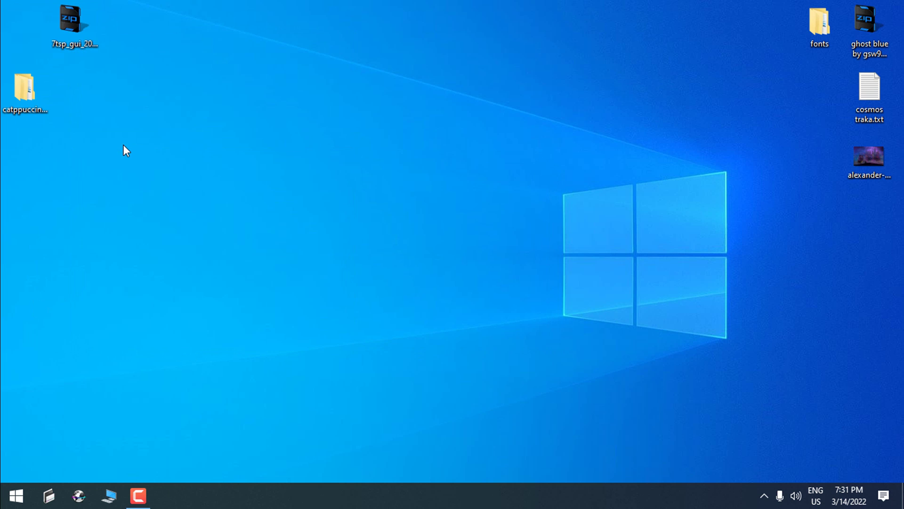
{"action": "right_click", "coordinate": [82, 31]}
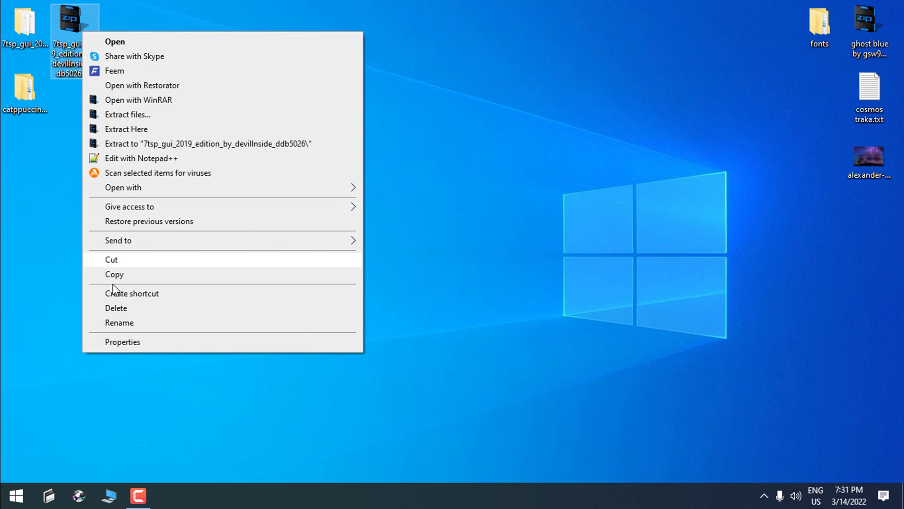
{"action": "left_click", "coordinate": [115, 308]}
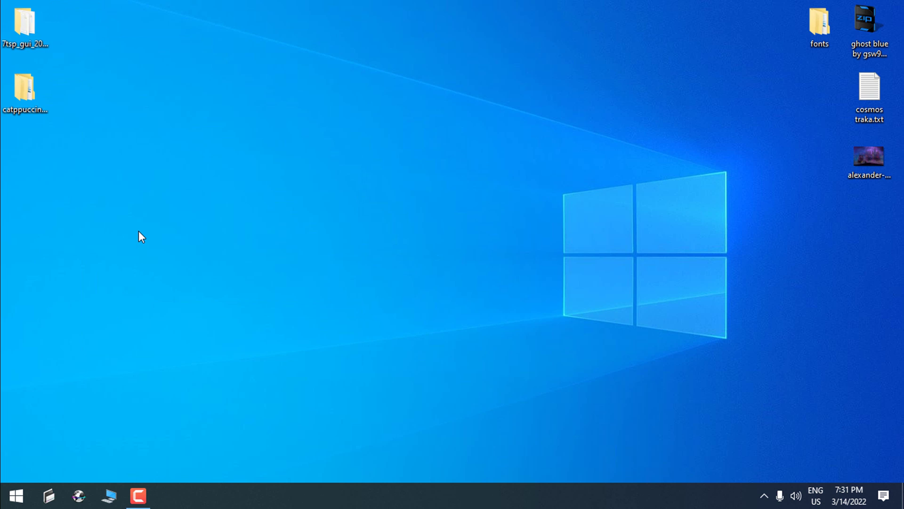
{"action": "left_click", "coordinate": [110, 496]}
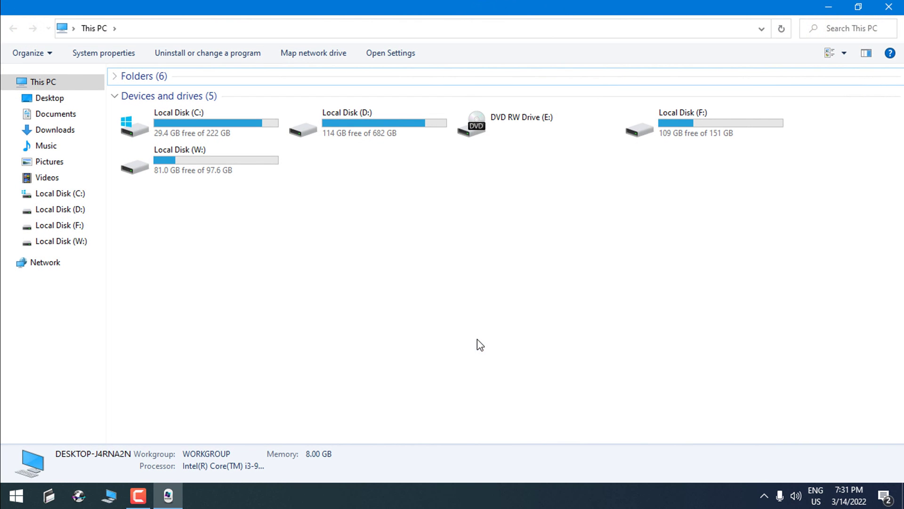
{"action": "key", "text": "alt+F4"}
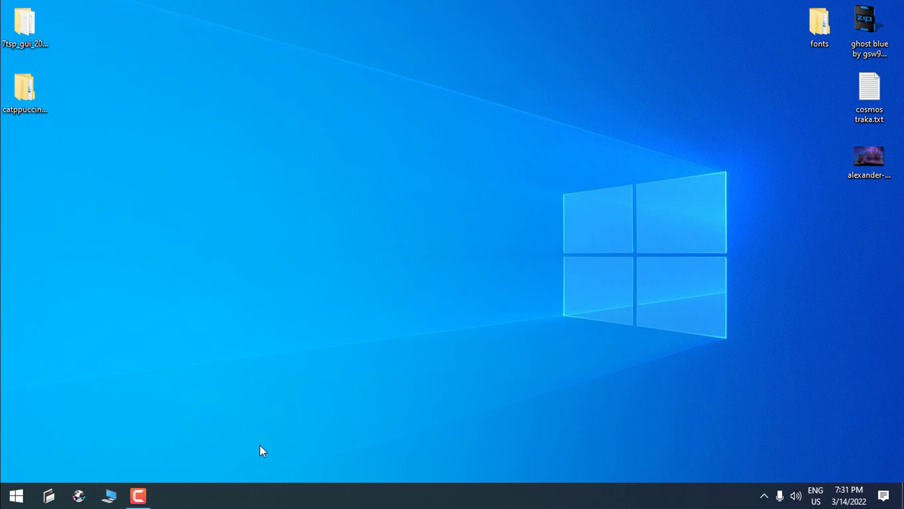
{"action": "left_click", "coordinate": [78, 496]}
{"action": "left_click", "coordinate": [447, 56]}
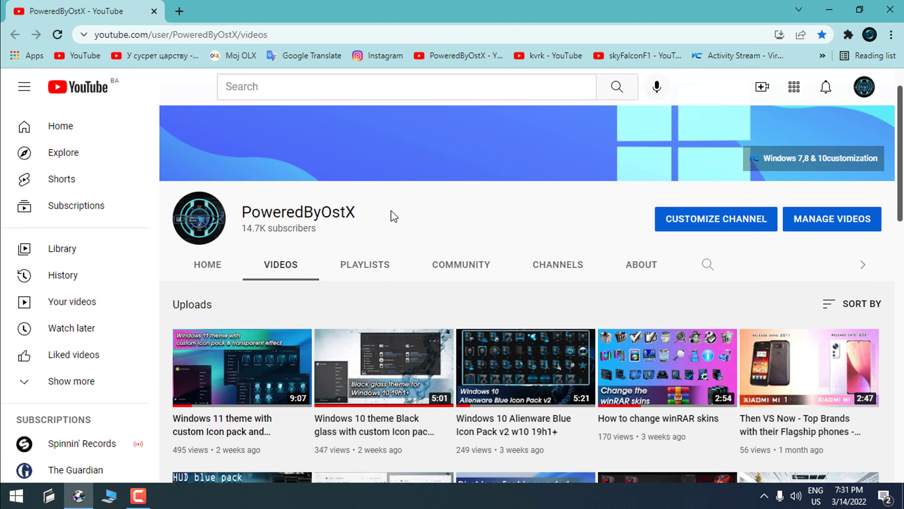
{"action": "scroll", "coordinate": [390, 216], "scroll_direction": "down", "scroll_amount": 2}
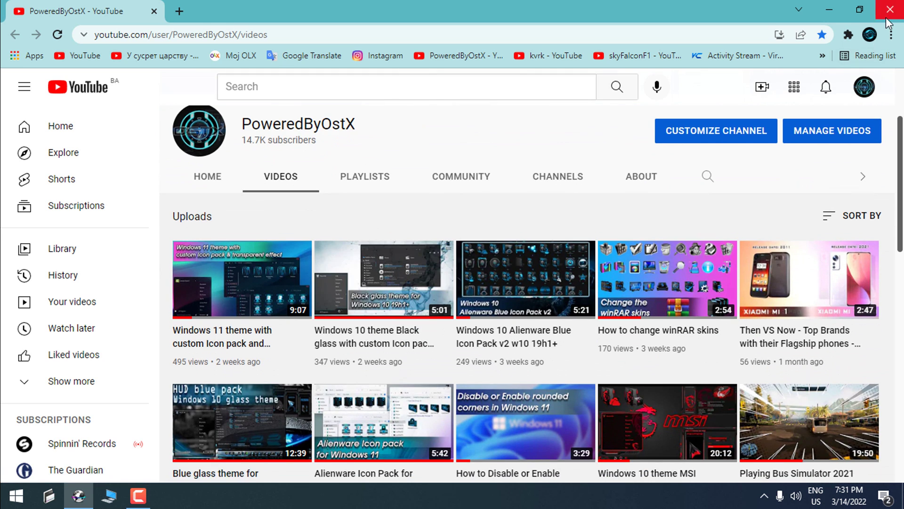
{"action": "key", "text": "super+d"}
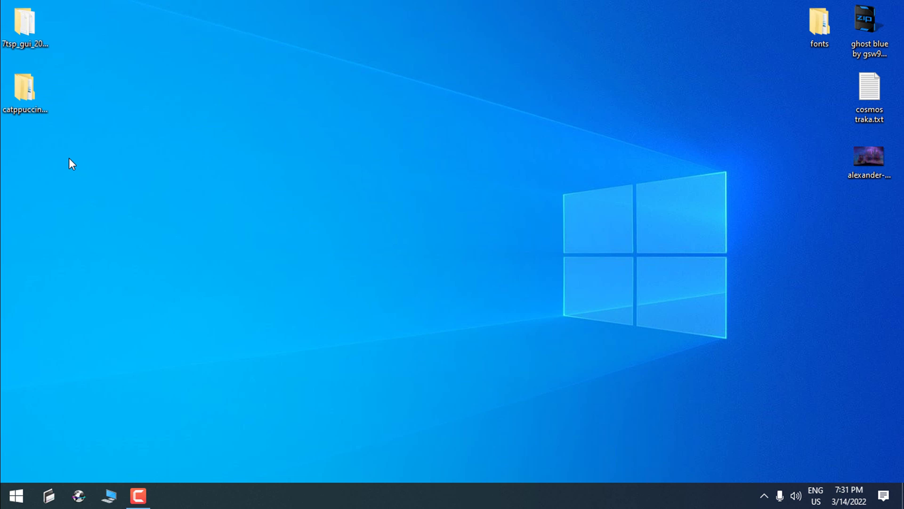
Disable Avast shields for 1 hour, then open catppuccin > Catppuccin for Windows folder.
{"action": "left_click", "coordinate": [763, 497]}
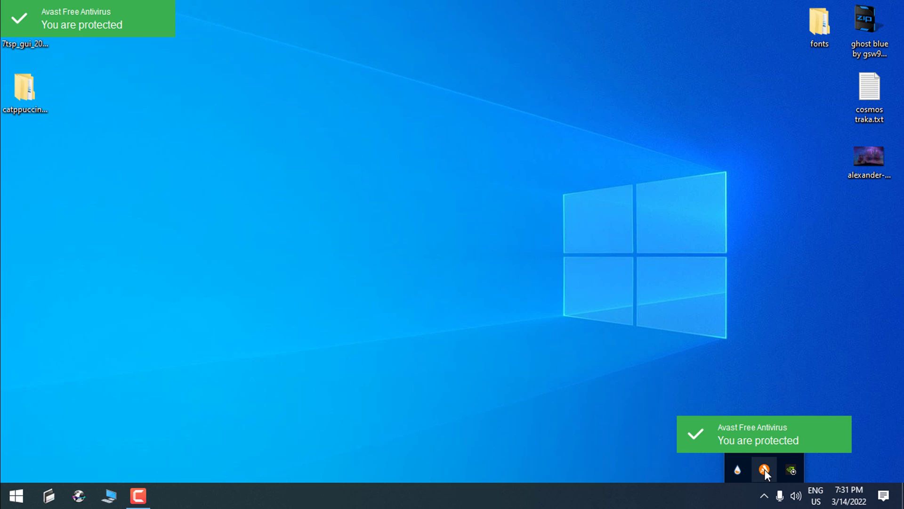
{"action": "right_click", "coordinate": [764, 469]}
{"action": "mouse_move", "coordinate": [809, 377]}
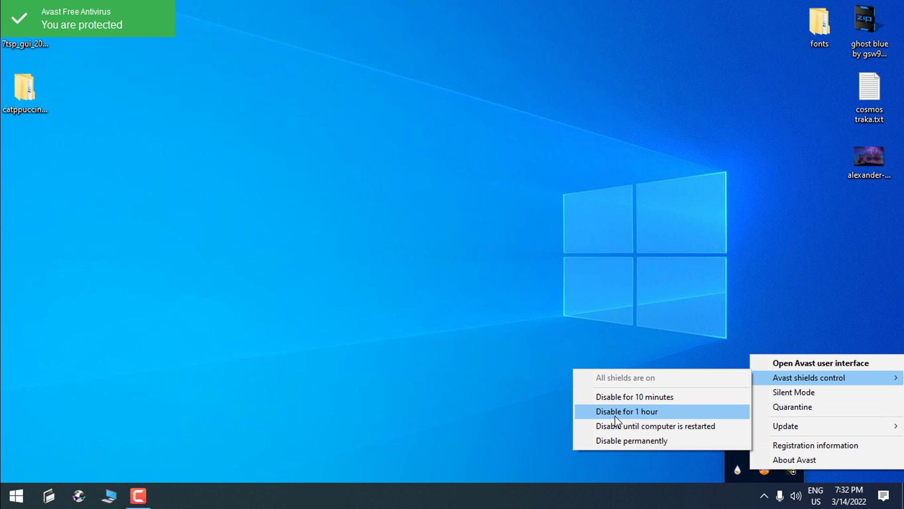
{"action": "left_click", "coordinate": [626, 412]}
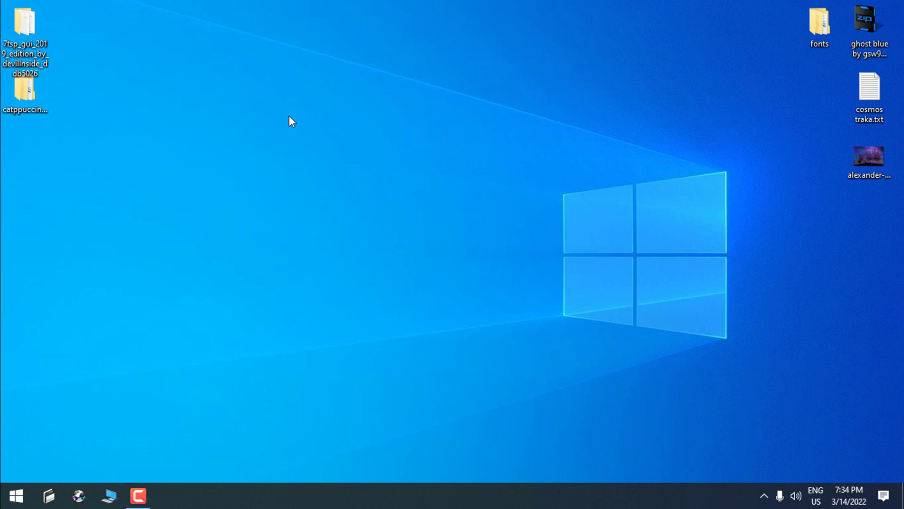
{"action": "double_click", "coordinate": [28, 101]}
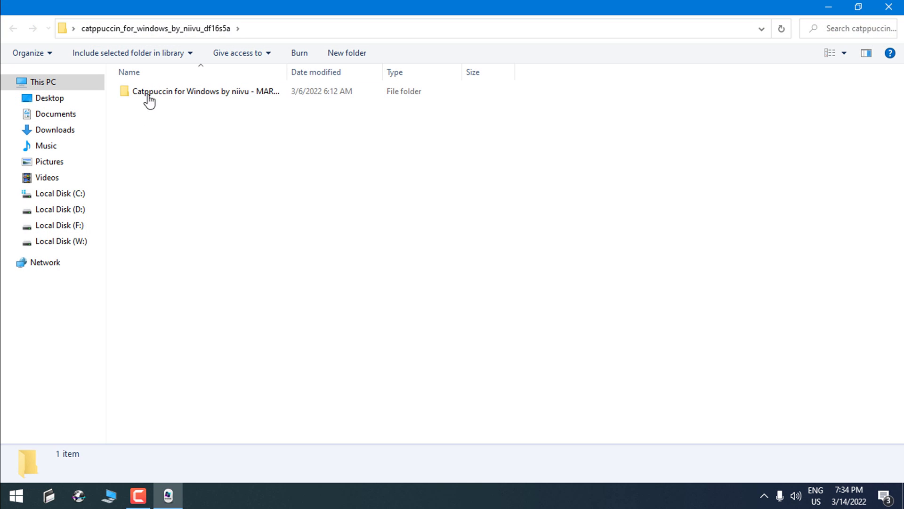
{"action": "double_click", "coordinate": [150, 97]}
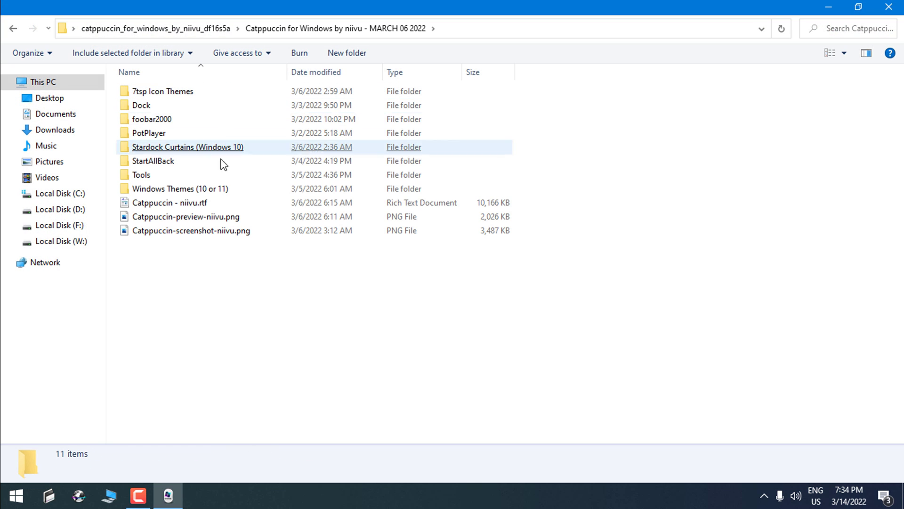
Read READ ME.txt in 7tsp Icon Themes, which says to strip '.remove' from the .7z packs.
{"action": "double_click", "coordinate": [194, 95]}
{"action": "double_click", "coordinate": [142, 314]}
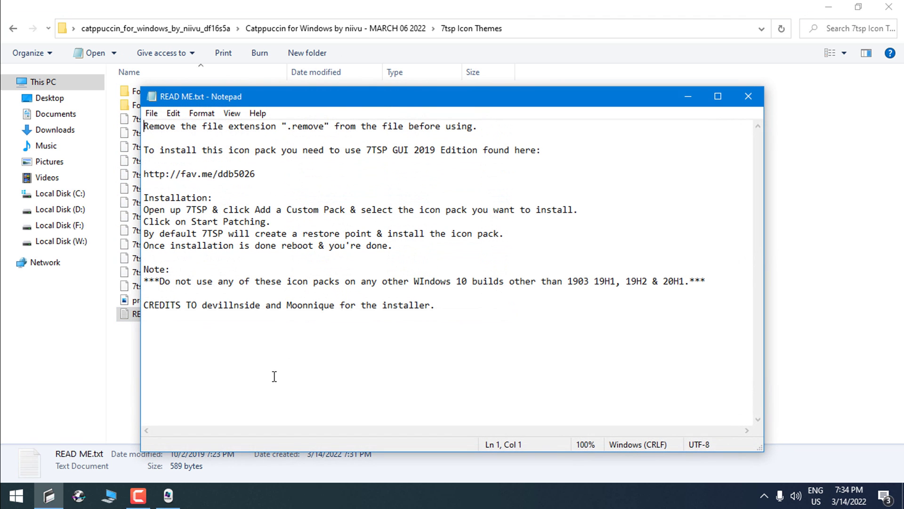
{"action": "left_click_drag", "start_coordinate": [461, 306], "coordinate": [144, 142]}
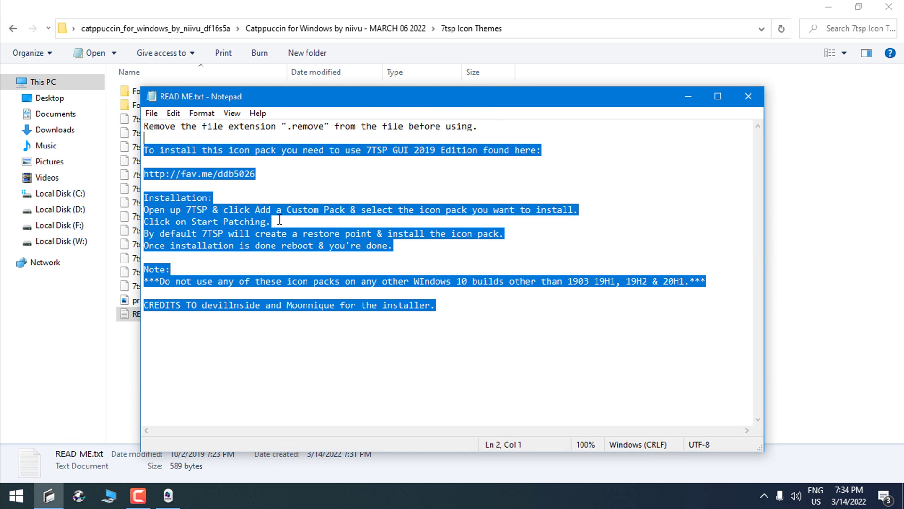
{"action": "left_click", "coordinate": [463, 360]}
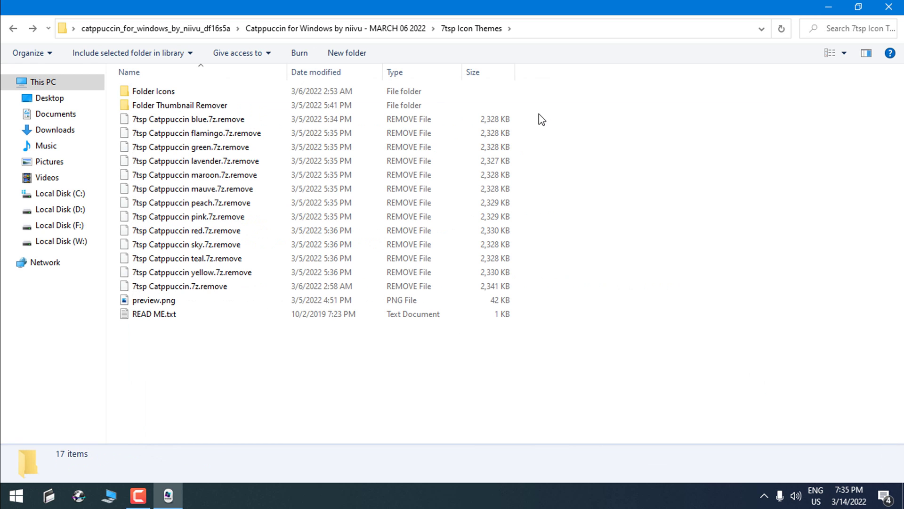
{"action": "left_click_drag", "start_coordinate": [538, 114], "coordinate": [575, 297]}
Open Folder Icons and preview the blue and catppuccin folder icon sets.
{"action": "left_click", "coordinate": [157, 96]}
{"action": "double_click", "coordinate": [156, 96]}
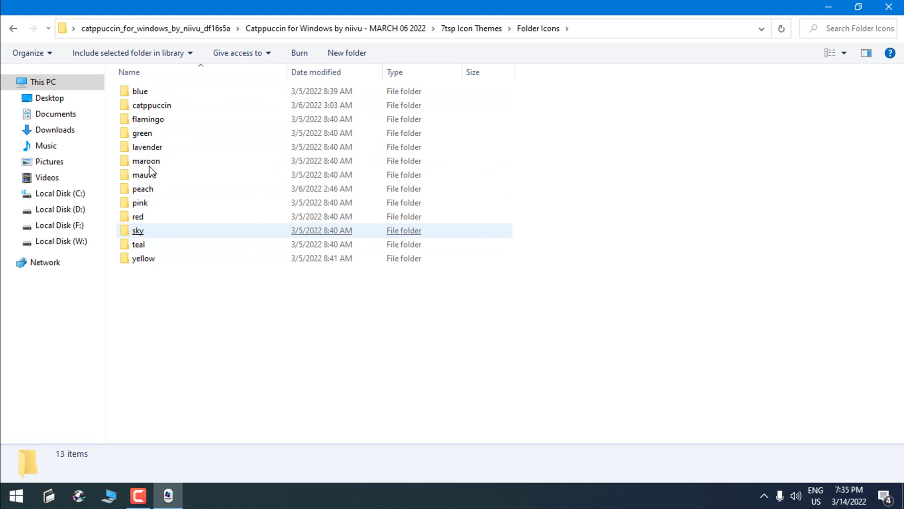
{"action": "double_click", "coordinate": [144, 97]}
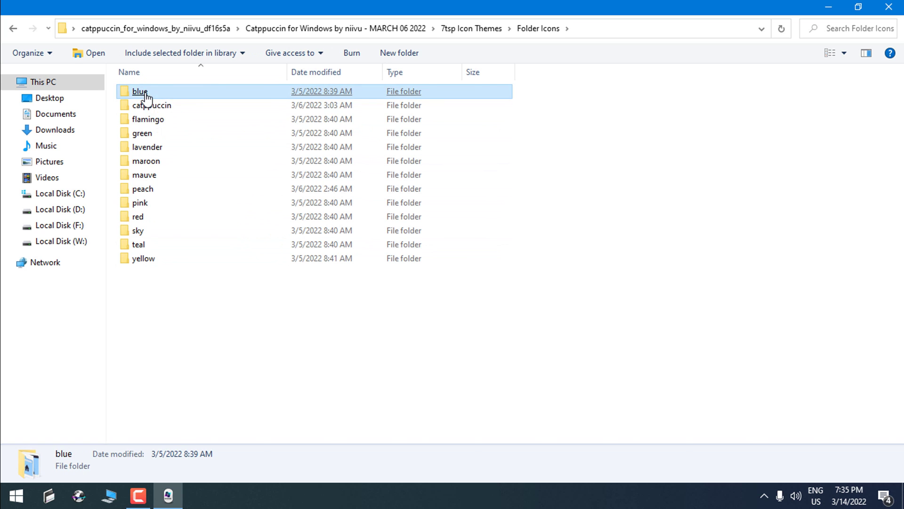
{"action": "scroll", "coordinate": [612, 169], "scroll_direction": "down", "scroll_amount": 3}
{"action": "scroll", "coordinate": [503, 194], "scroll_direction": "up", "scroll_amount": 3}
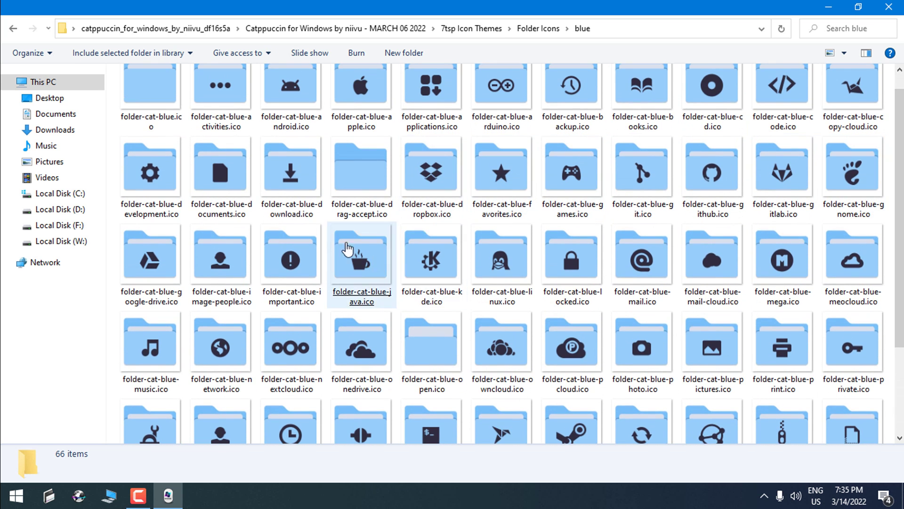
{"action": "left_click", "coordinate": [13, 28]}
{"action": "double_click", "coordinate": [156, 103]}
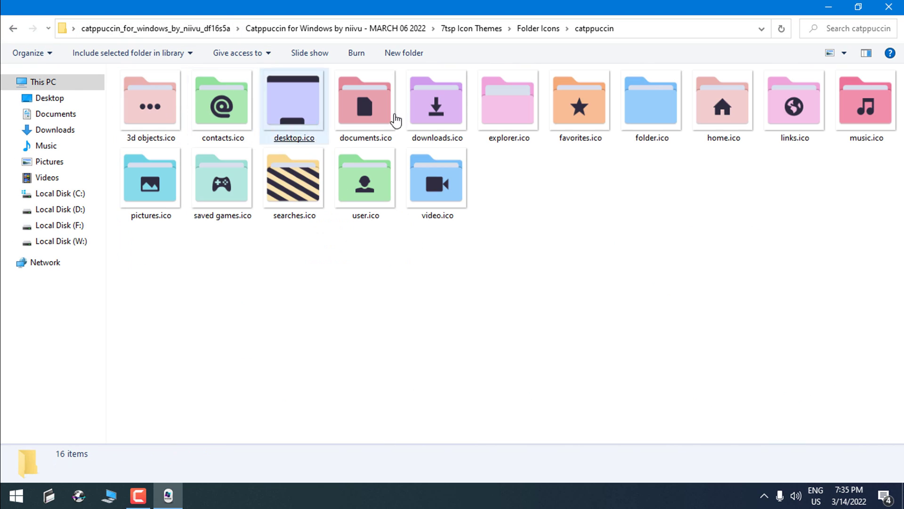
{"action": "left_click", "coordinate": [13, 28]}
Preview the green, lavender, maroon, mauve and peach folder icon sets in turn.
{"action": "key", "text": "Down"}
{"action": "key", "text": "Down"}
{"action": "key", "text": "Return"}
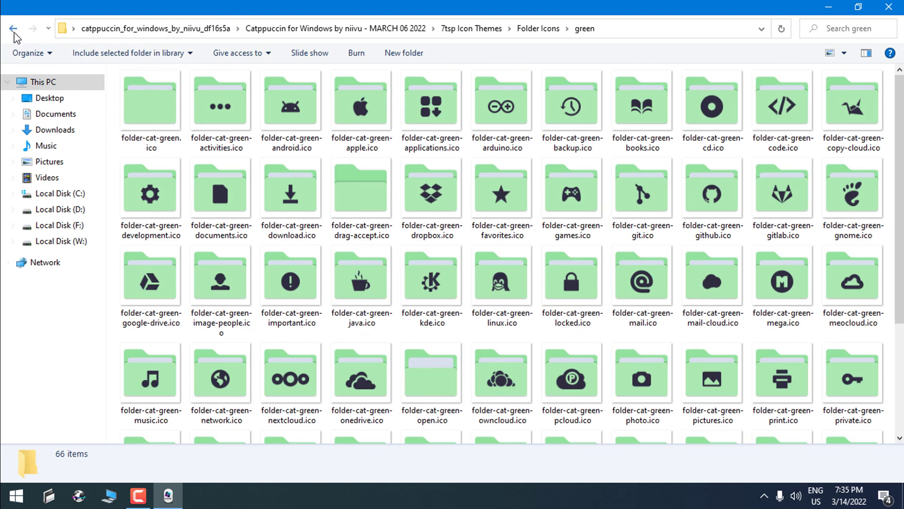
{"action": "left_click", "coordinate": [15, 31]}
{"action": "key", "text": "Down"}
{"action": "key", "text": "Return"}
{"action": "left_click", "coordinate": [15, 30]}
{"action": "key", "text": "Down"}
{"action": "key", "text": "Return"}
{"action": "left_click", "coordinate": [14, 29]}
{"action": "key", "text": "Down"}
{"action": "key", "text": "Return"}
{"action": "left_click", "coordinate": [14, 29]}
Preview the remaining colour sets, including red, sky and yellow.
{"action": "key", "text": "Down"}
{"action": "key", "text": "Return"}
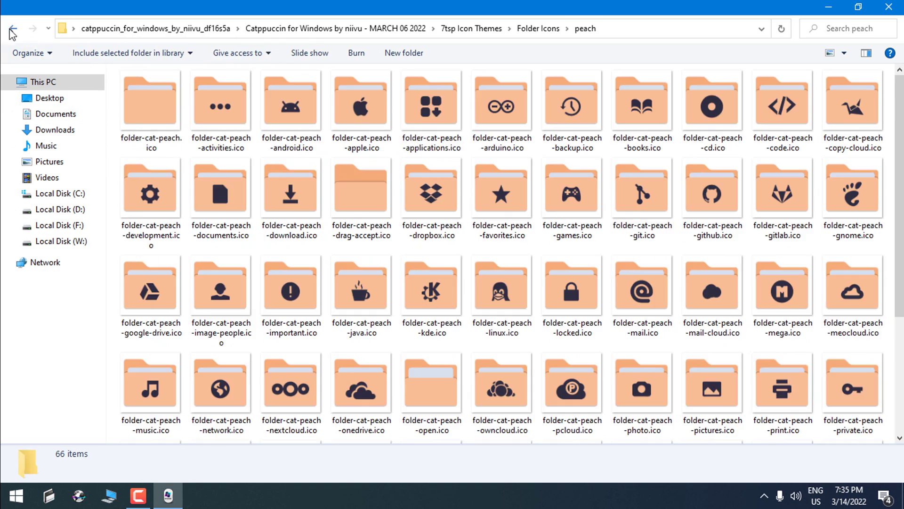
{"action": "left_click", "coordinate": [14, 29]}
{"action": "left_click", "coordinate": [149, 203]}
{"action": "key", "text": "Down"}
{"action": "key", "text": "Return"}
{"action": "key", "text": "alt+Left"}
{"action": "key", "text": "Down"}
{"action": "key", "text": "Return"}
{"action": "key", "text": "alt+Left"}
{"action": "key", "text": "Down"}
{"action": "key", "text": "Return"}
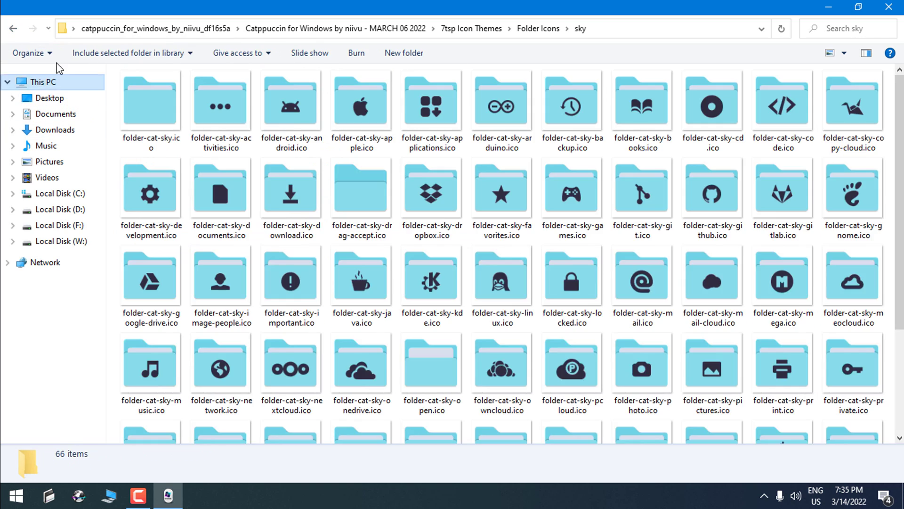
{"action": "key", "text": "alt+Left"}
{"action": "key", "text": "Down"}
{"action": "key", "text": "Return"}
{"action": "key", "text": "alt+Left"}
Open the 16-icon catppuccin set again, then return to the colour folder list.
{"action": "left_click", "coordinate": [151, 105]}
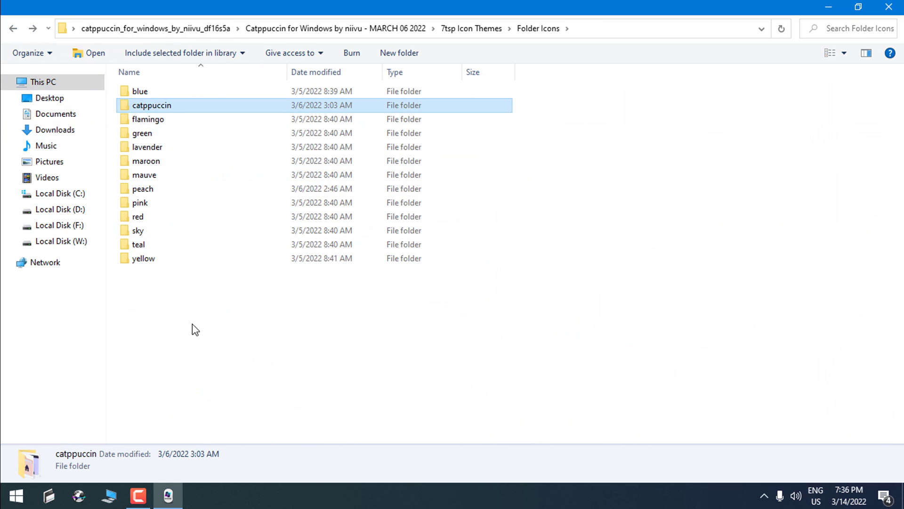
{"action": "double_click", "coordinate": [170, 108]}
{"action": "left_click", "coordinate": [210, 292]}
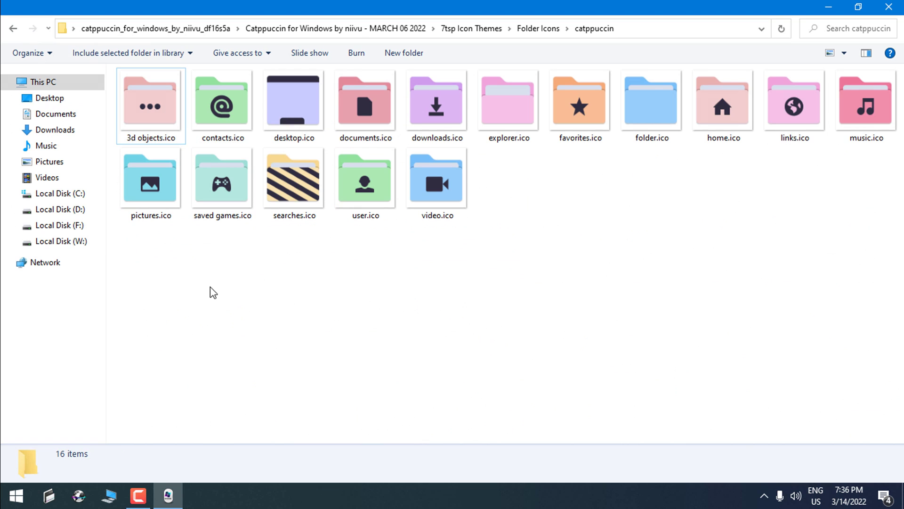
{"action": "left_click", "coordinate": [13, 30]}
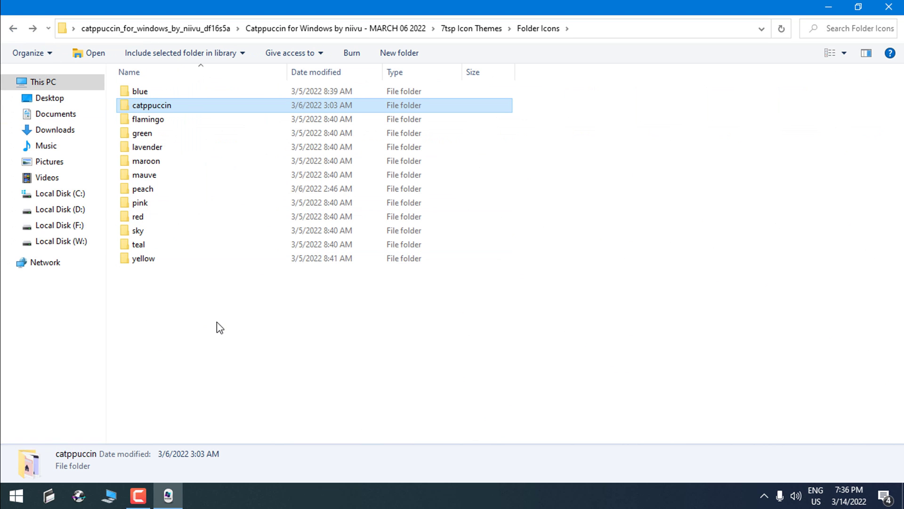
Revisit the catppuccin icon set, then go back to the 7tsp Icon Themes folder.
{"action": "double_click", "coordinate": [162, 111]}
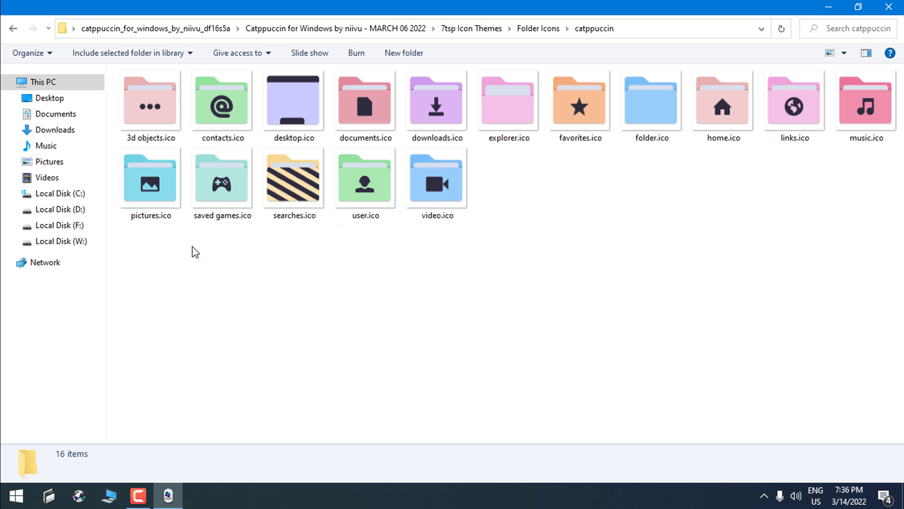
{"action": "left_click", "coordinate": [13, 29]}
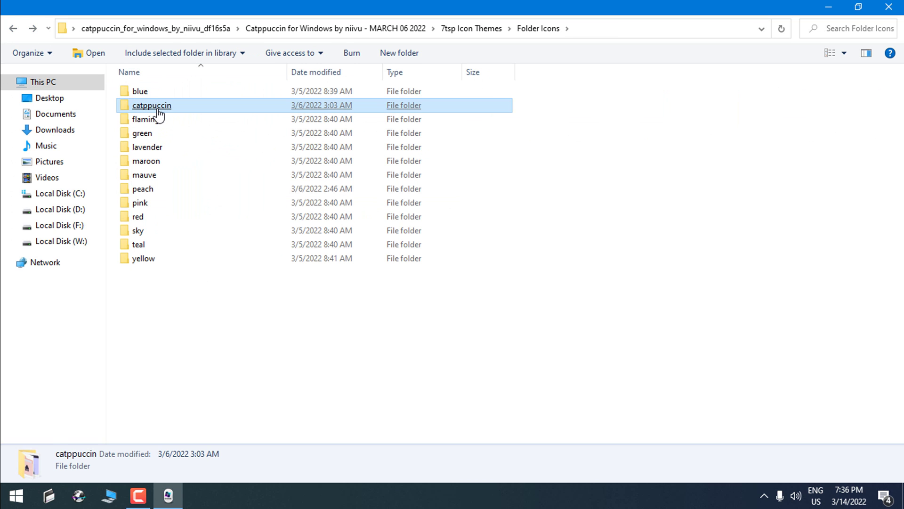
{"action": "left_click", "coordinate": [14, 29]}
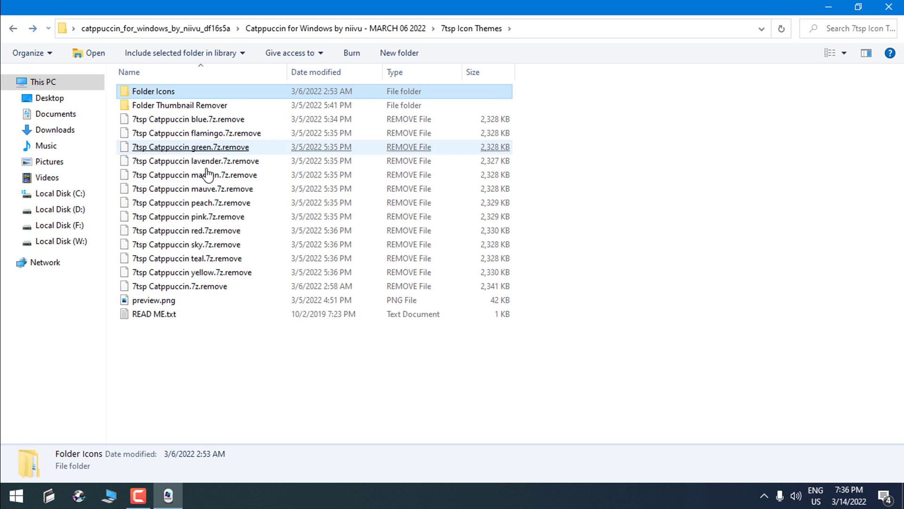
Rename '7tsp Catppuccin.7z.remove' to '7tsp Catppuccin.7z' and confirm the extension change.
{"action": "left_click", "coordinate": [166, 289]}
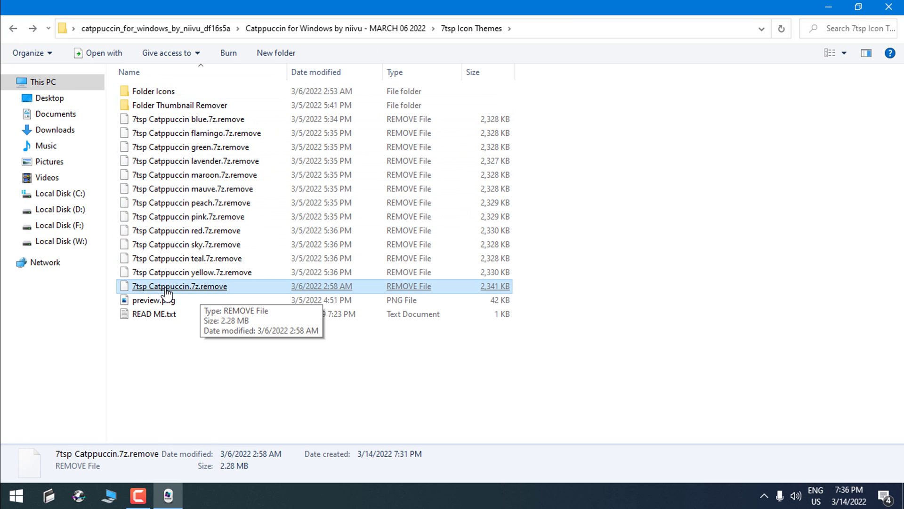
{"action": "right_click", "coordinate": [168, 295]}
{"action": "left_click", "coordinate": [208, 452]}
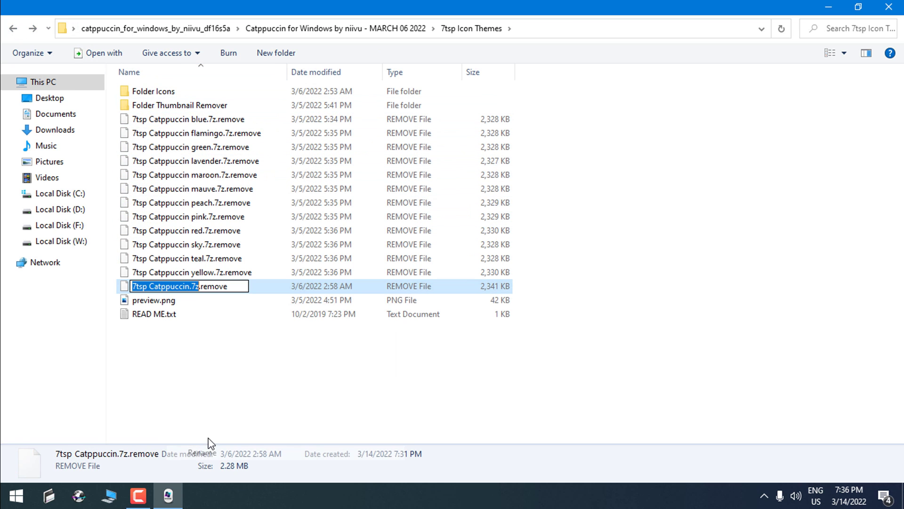
{"action": "left_click", "coordinate": [239, 287]}
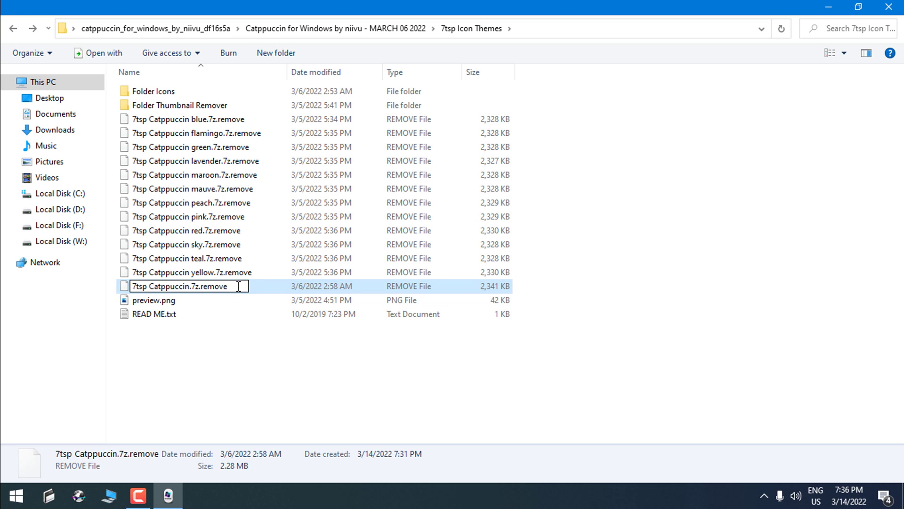
{"action": "key", "text": "BackSpace"}
{"action": "key", "text": "BackSpace"}
{"action": "key", "text": "BackSpace"}
{"action": "key", "text": "BackSpace"}
{"action": "key", "text": "BackSpace"}
{"action": "key", "text": "BackSpace"}
{"action": "key", "text": "BackSpace"}
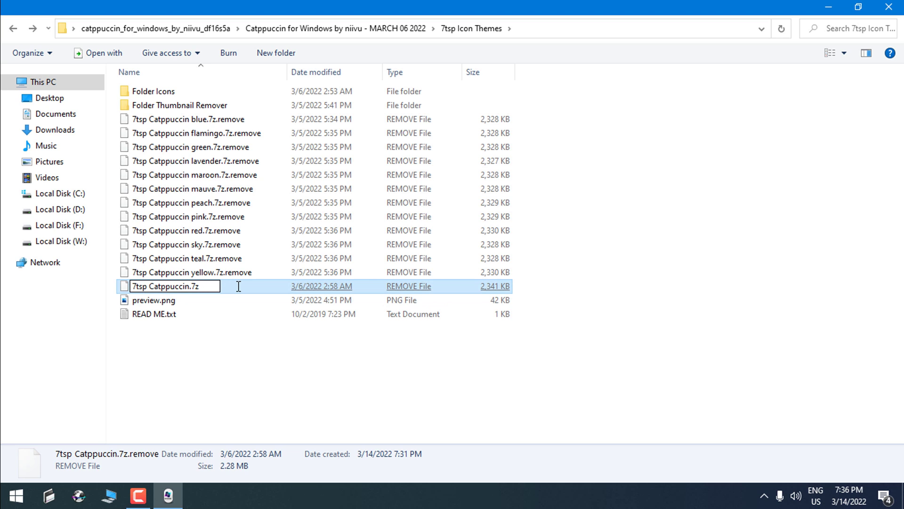
{"action": "key", "text": "Return"}
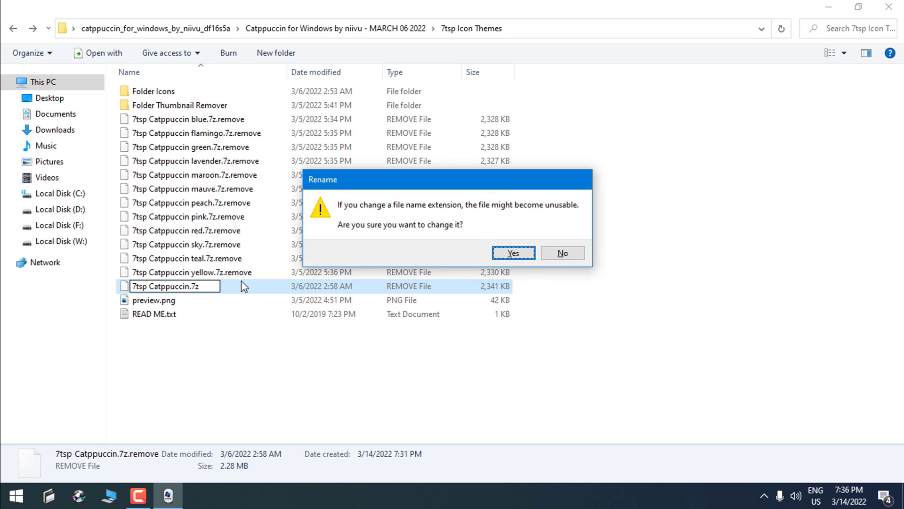
{"action": "left_click", "coordinate": [512, 255]}
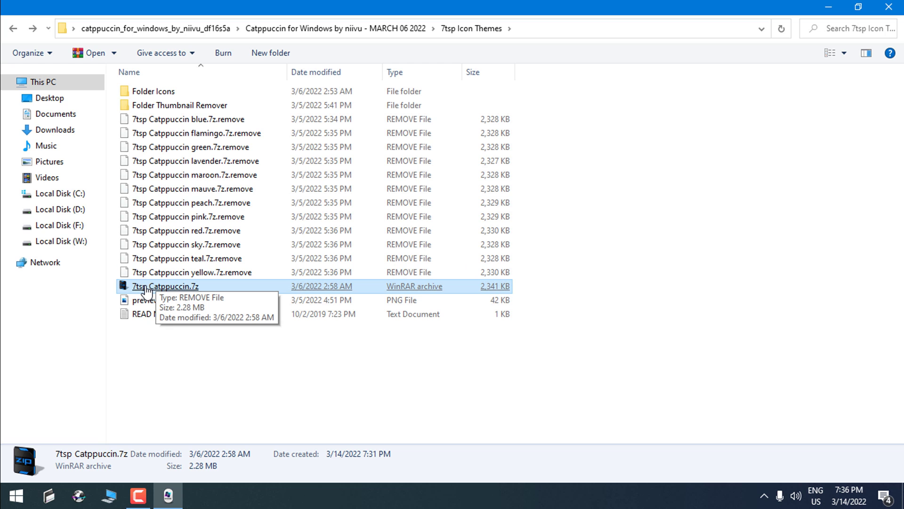
{"action": "left_click", "coordinate": [155, 274]}
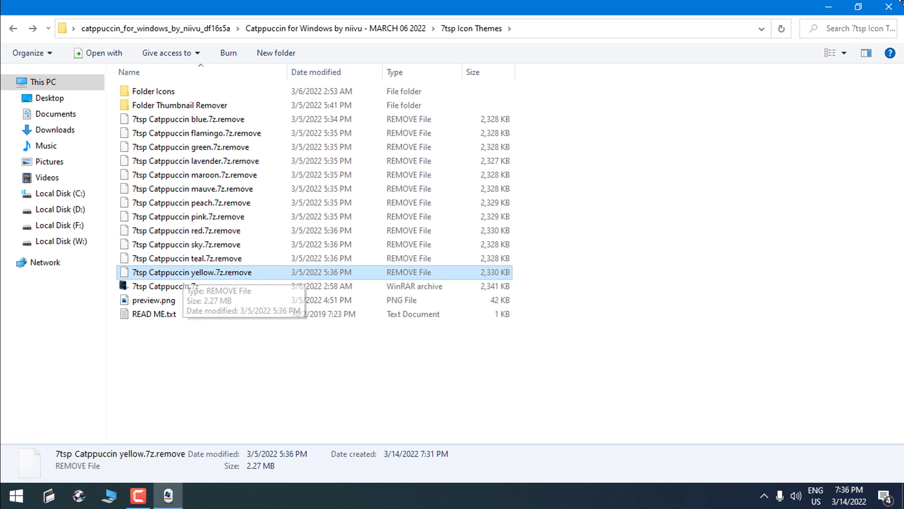
Rename '7tsp GUI v0.6(2019).ee' in 7tsp_gui to .exe and run it as administrator.
{"action": "left_click", "coordinate": [893, 10]}
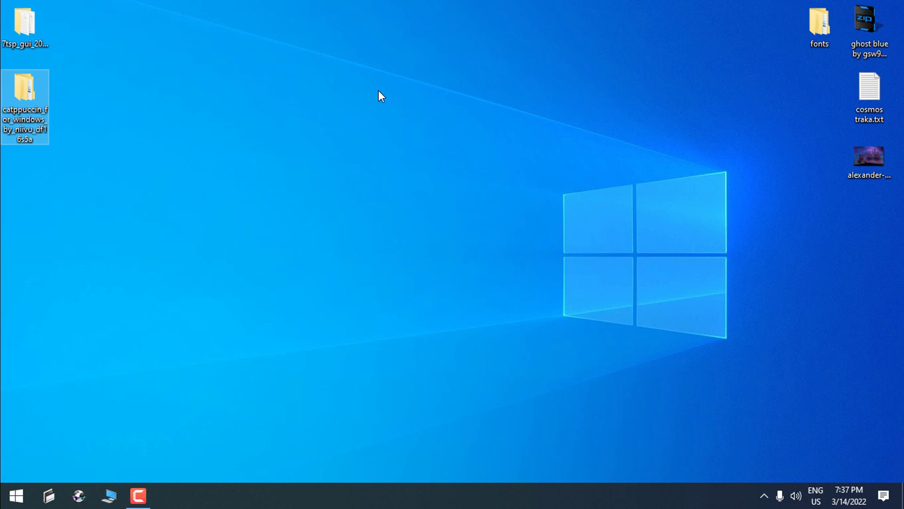
{"action": "double_click", "coordinate": [34, 40]}
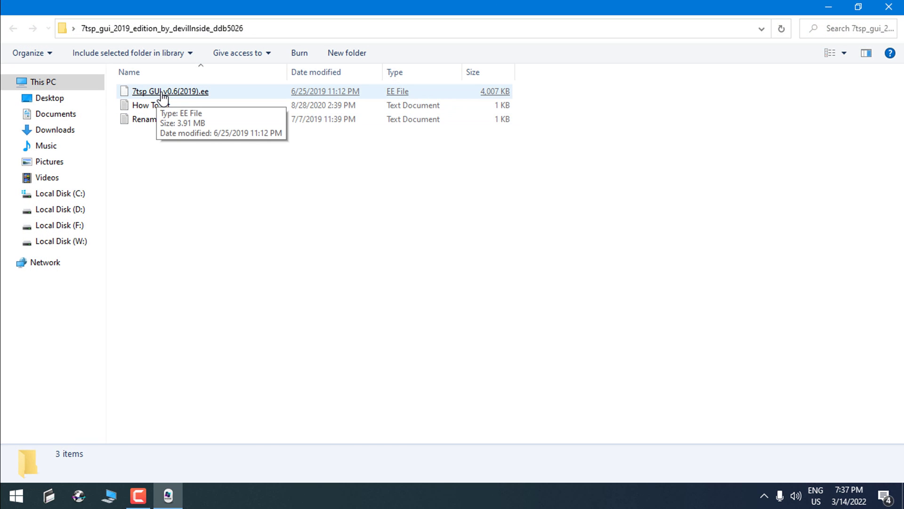
{"action": "left_click", "coordinate": [163, 94]}
{"action": "right_click", "coordinate": [163, 97]}
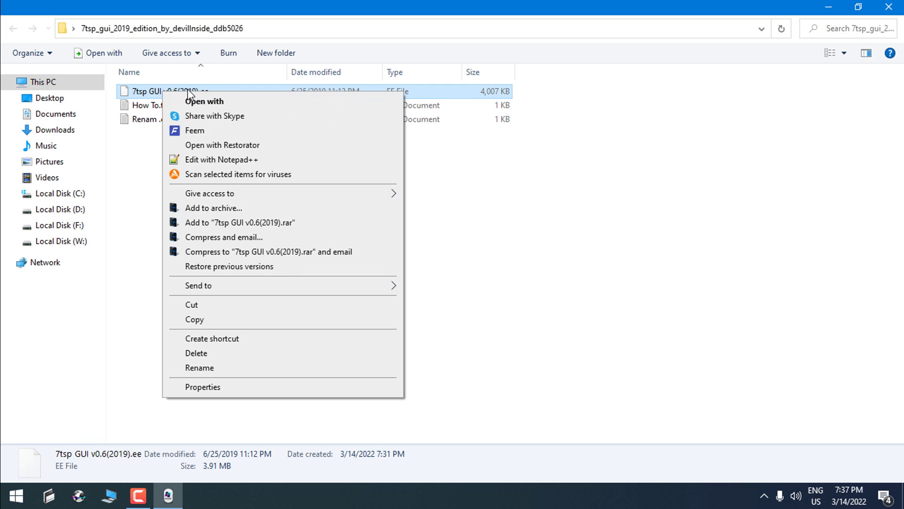
{"action": "left_click", "coordinate": [197, 368]}
{"action": "left_click", "coordinate": [215, 91]}
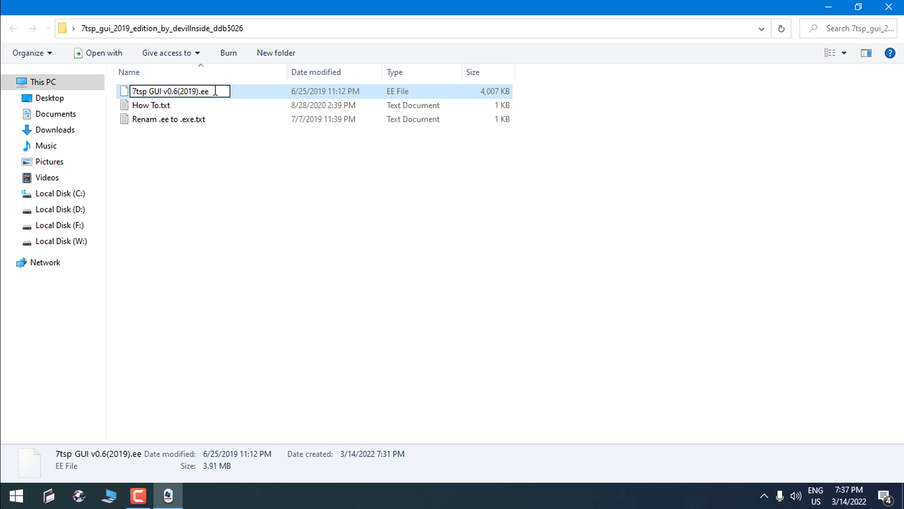
{"action": "key", "text": "BackSpace"}
{"action": "type", "text": "xe"}
{"action": "key", "text": "Return"}
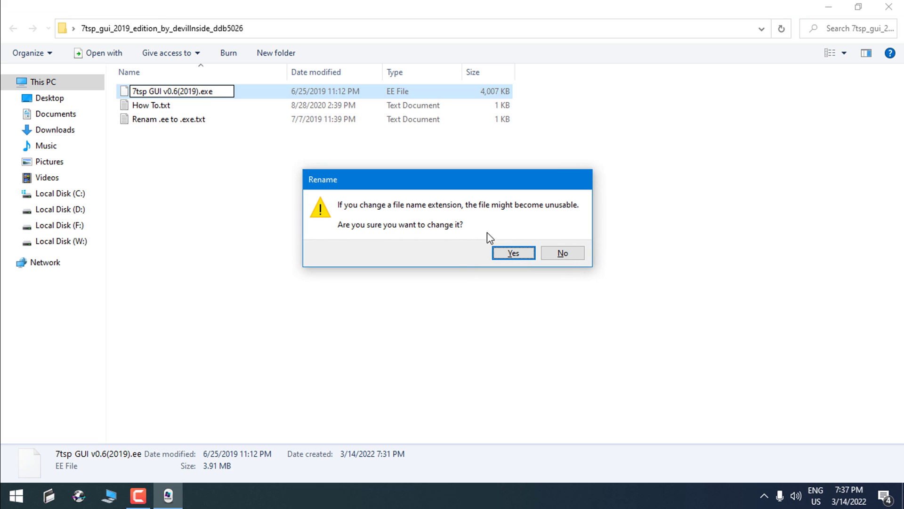
{"action": "left_click", "coordinate": [523, 256]}
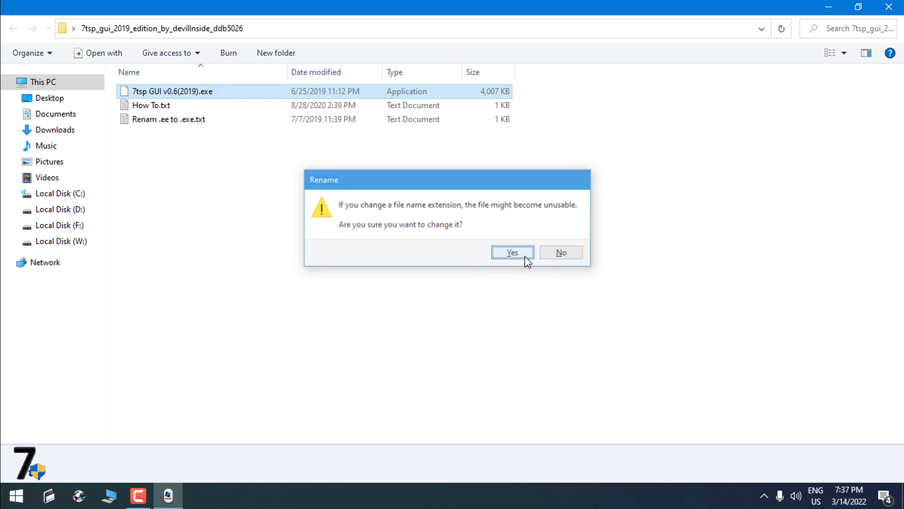
{"action": "right_click", "coordinate": [136, 97]}
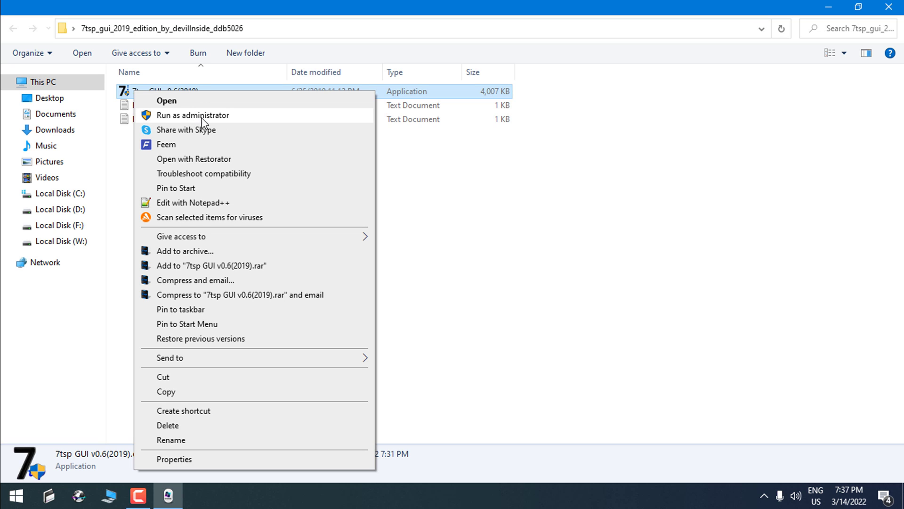
{"action": "left_click", "coordinate": [233, 118]}
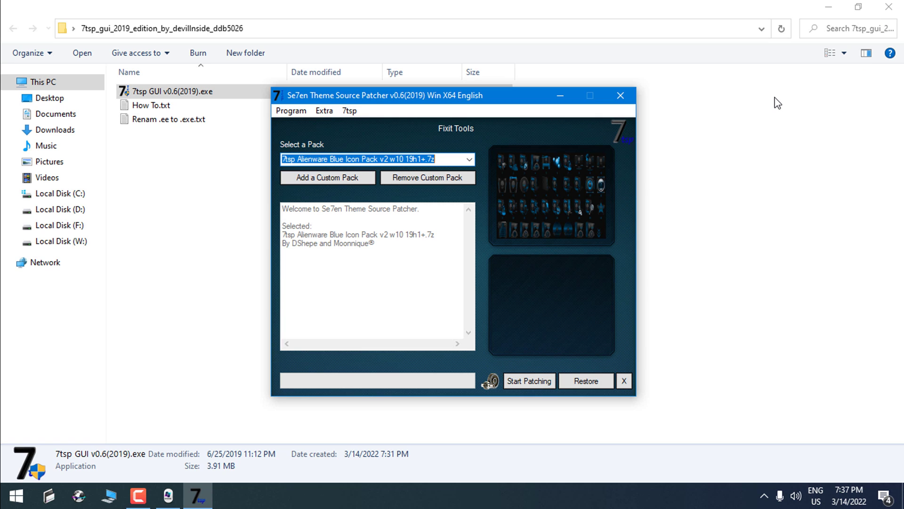
Add custom pack 7tsp Catppuccin.7z from catppuccin > Catppuccin for Windows > 7tsp Icon Themes.
{"action": "left_click", "coordinate": [889, 6]}
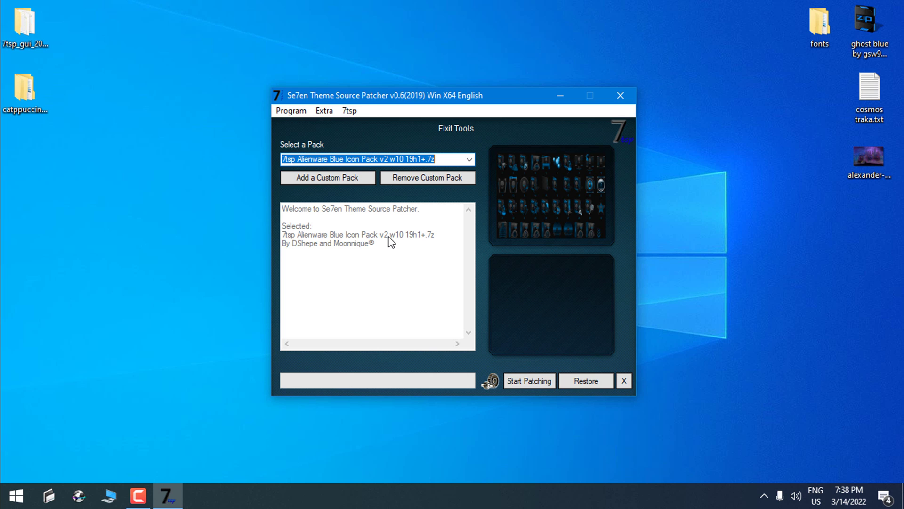
{"action": "mouse_move", "coordinate": [454, 95]}
{"action": "left_mouse_down"}
{"action": "mouse_move", "coordinate": [461, 87]}
{"action": "mouse_move", "coordinate": [445, 97]}
{"action": "left_mouse_up"}
{"action": "left_click", "coordinate": [336, 182]}
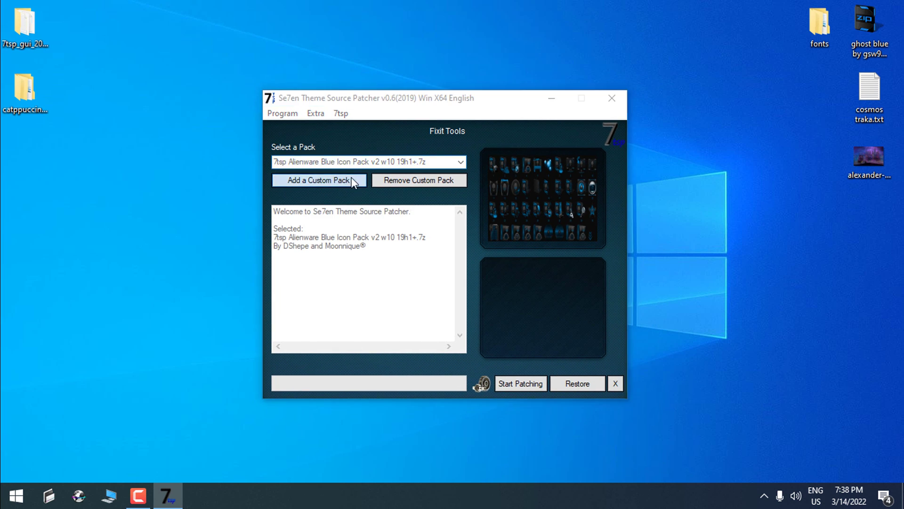
{"action": "double_click", "coordinate": [454, 232]}
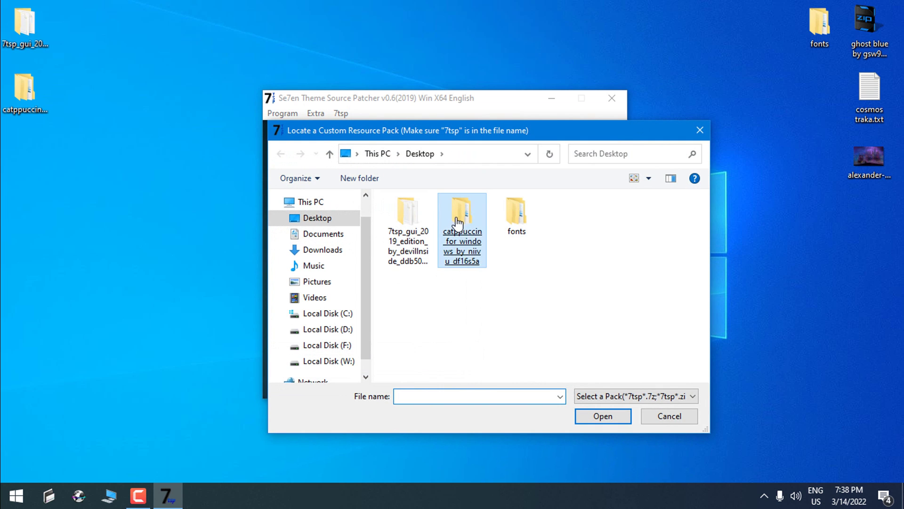
{"action": "double_click", "coordinate": [426, 218]}
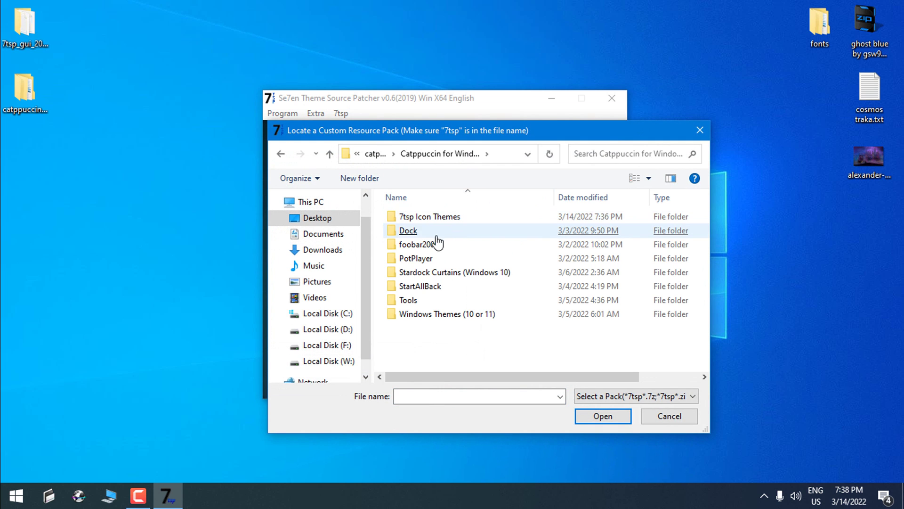
{"action": "double_click", "coordinate": [458, 217]}
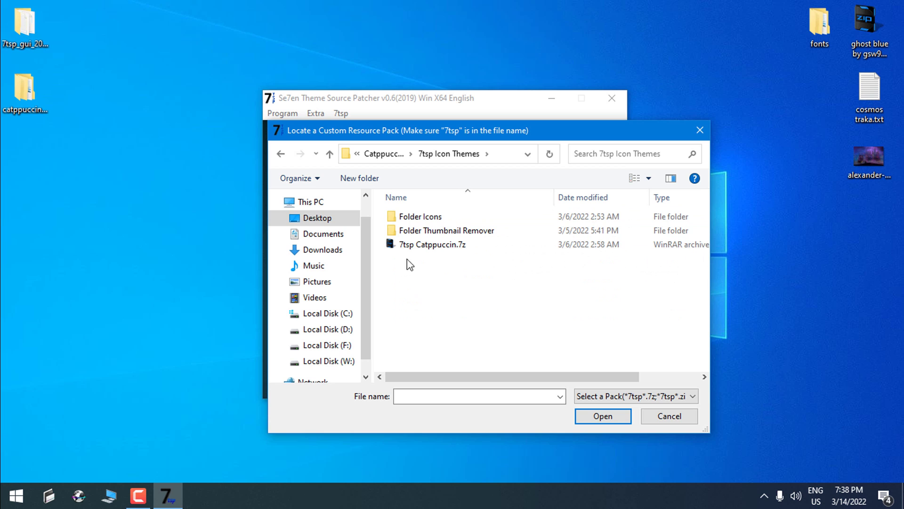
{"action": "left_click", "coordinate": [457, 248]}
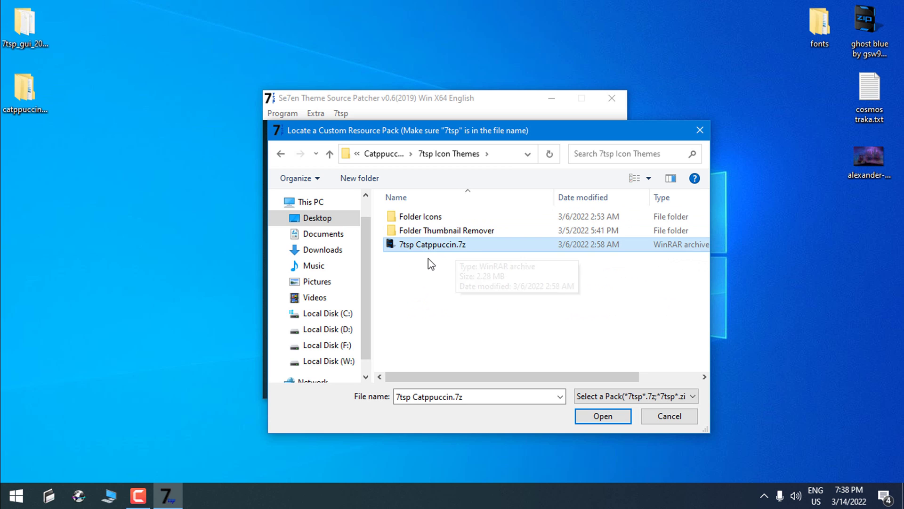
{"action": "left_click_drag", "start_coordinate": [421, 132], "coordinate": [331, 120]}
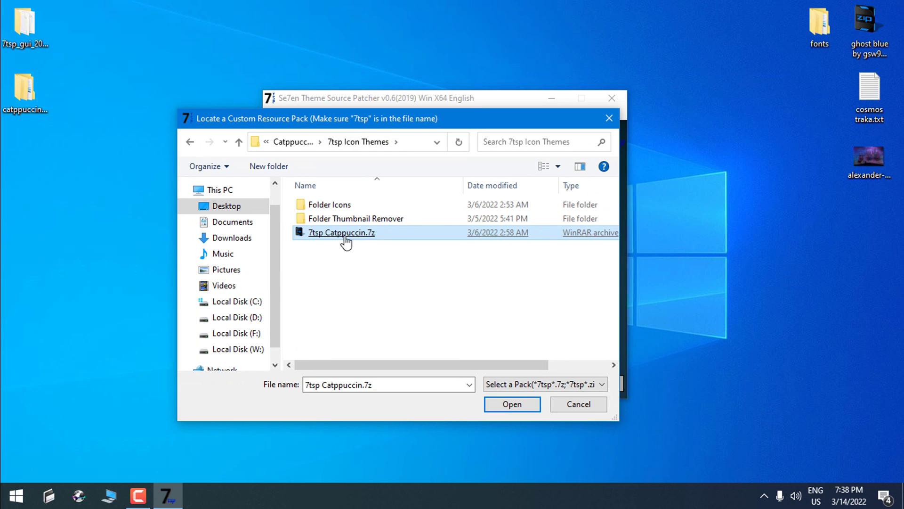
{"action": "double_click", "coordinate": [331, 241]}
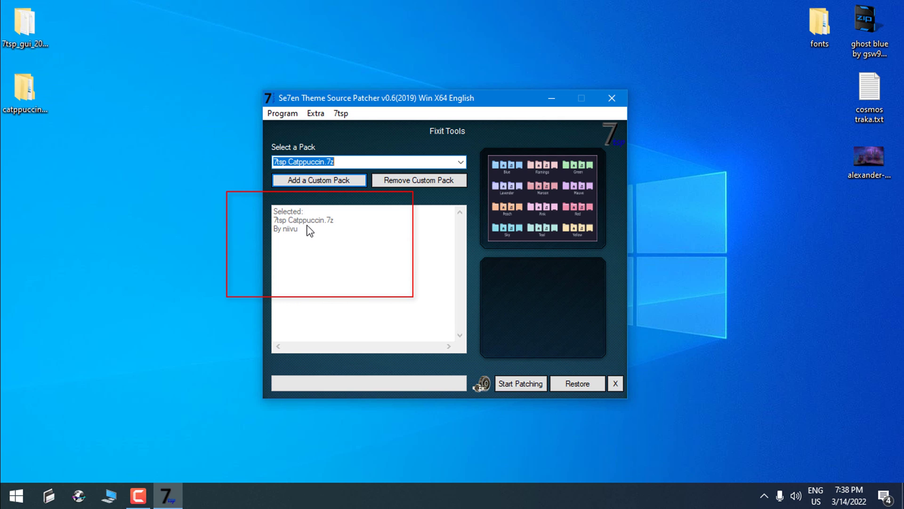
Uncheck 'Create new Restore Point when Patching' in Extra > Options and save.
{"action": "left_click", "coordinate": [315, 113]}
{"action": "left_click", "coordinate": [324, 130]}
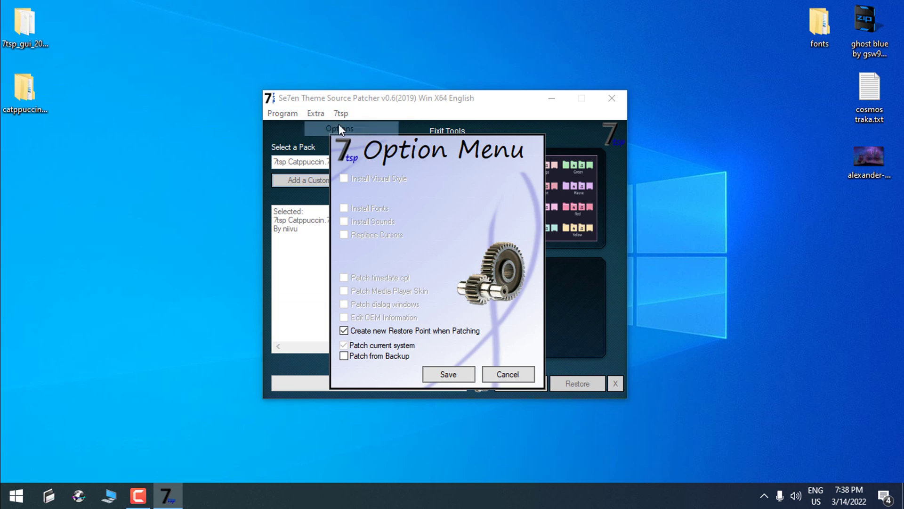
{"action": "left_click", "coordinate": [345, 331]}
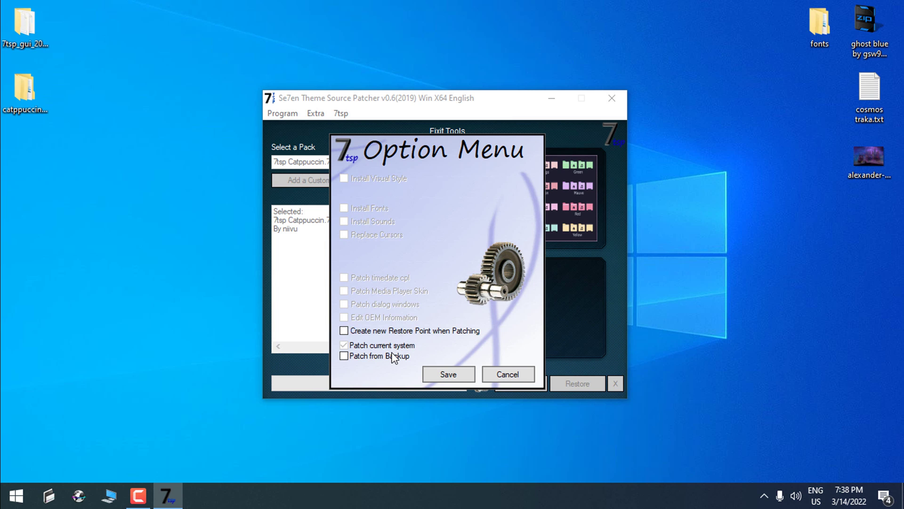
{"action": "left_click", "coordinate": [443, 375]}
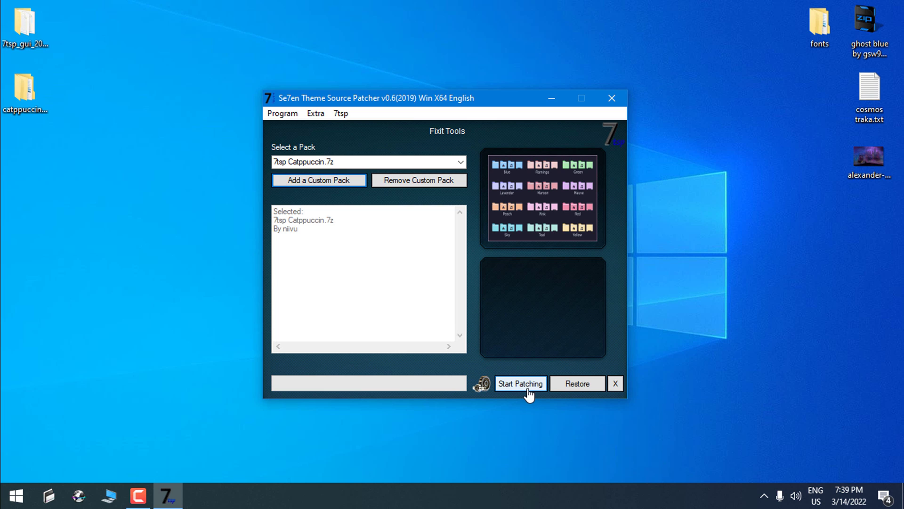
{"action": "left_click", "coordinate": [109, 498]}
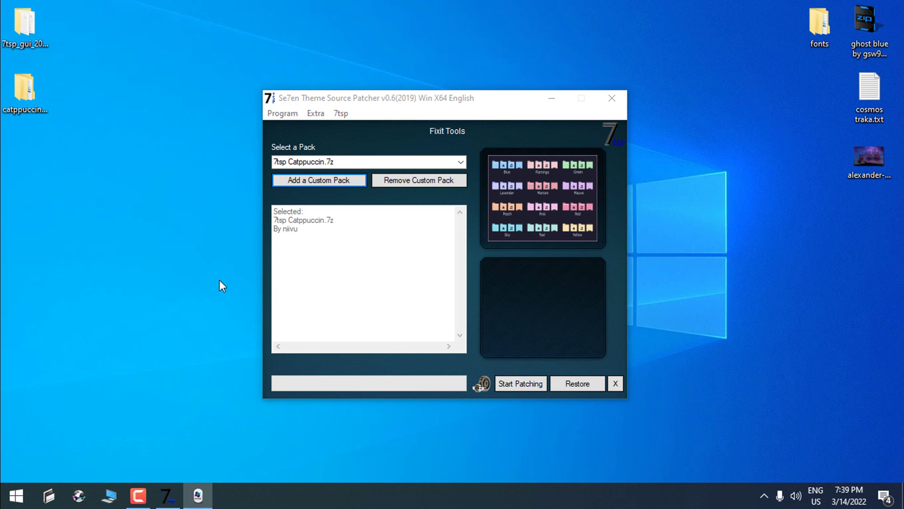
{"action": "left_click", "coordinate": [371, 243]}
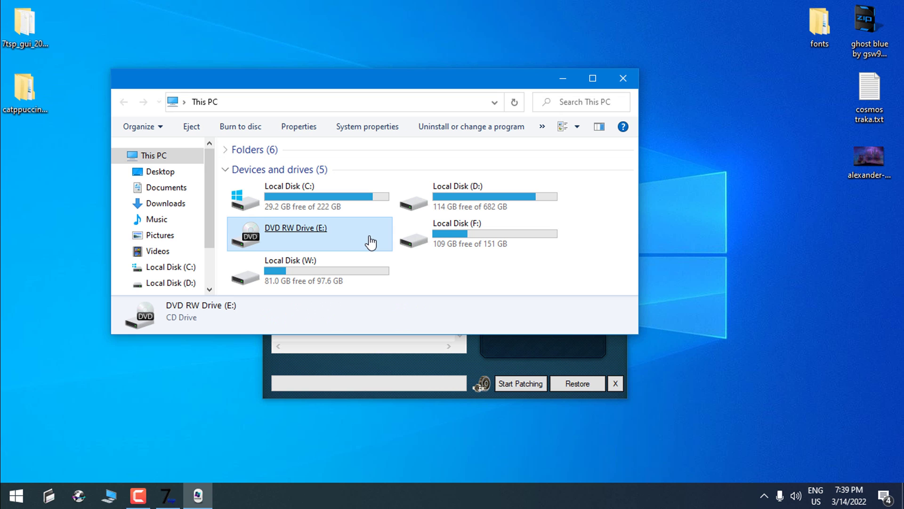
{"action": "left_click_drag", "start_coordinate": [287, 78], "coordinate": [286, 13]}
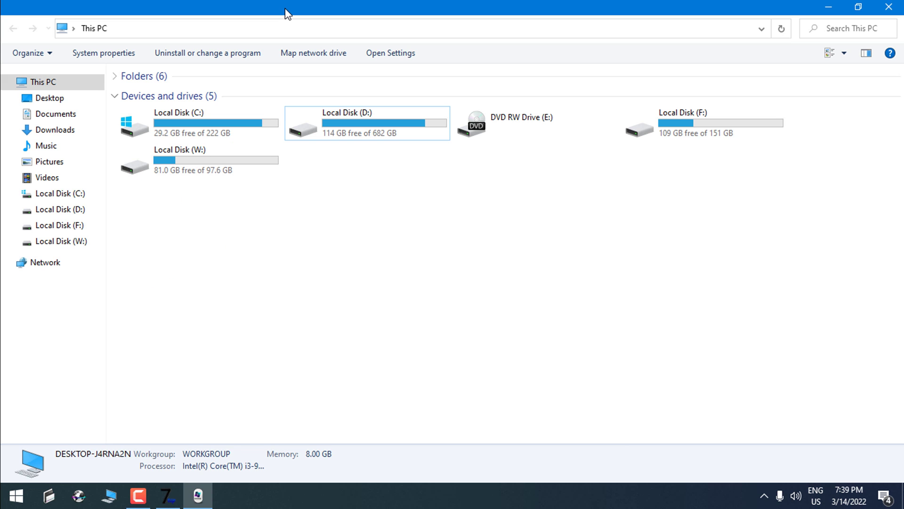
{"action": "double_click", "coordinate": [297, 13]}
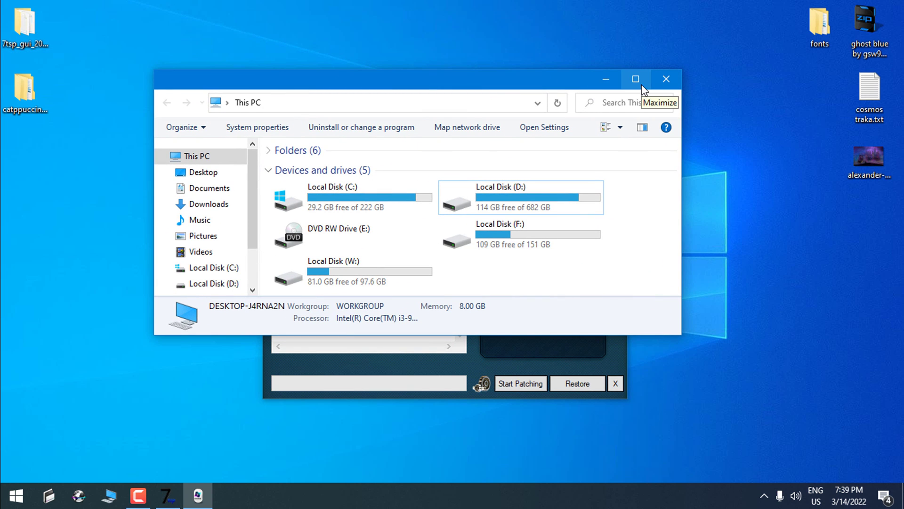
{"action": "left_click", "coordinate": [642, 87]}
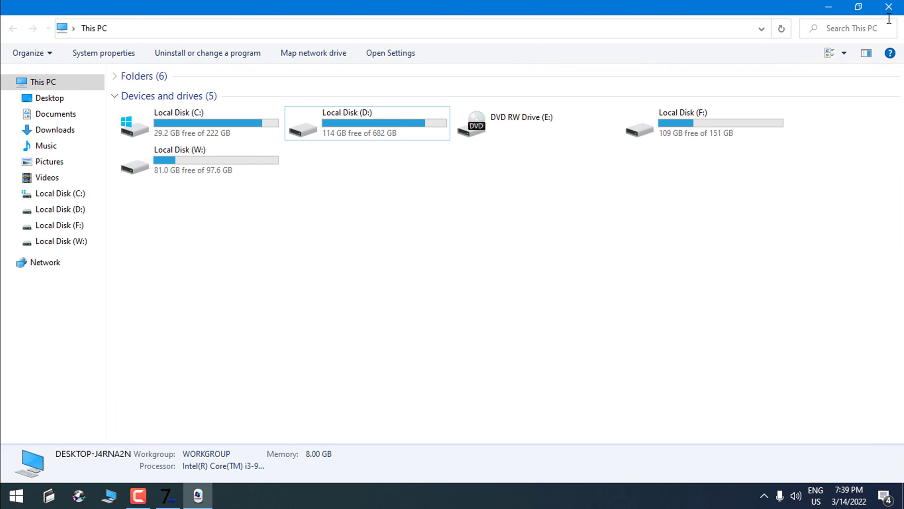
{"action": "left_click", "coordinate": [890, 10]}
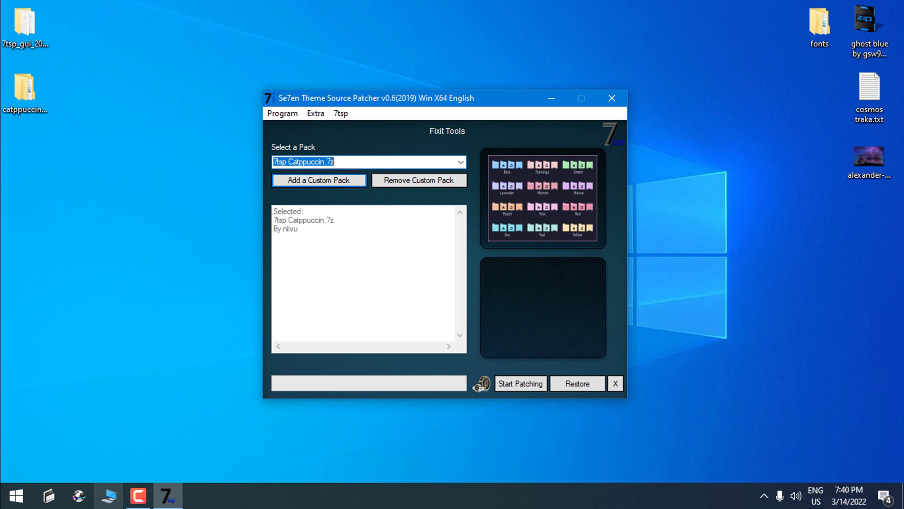
{"action": "left_click", "coordinate": [109, 496]}
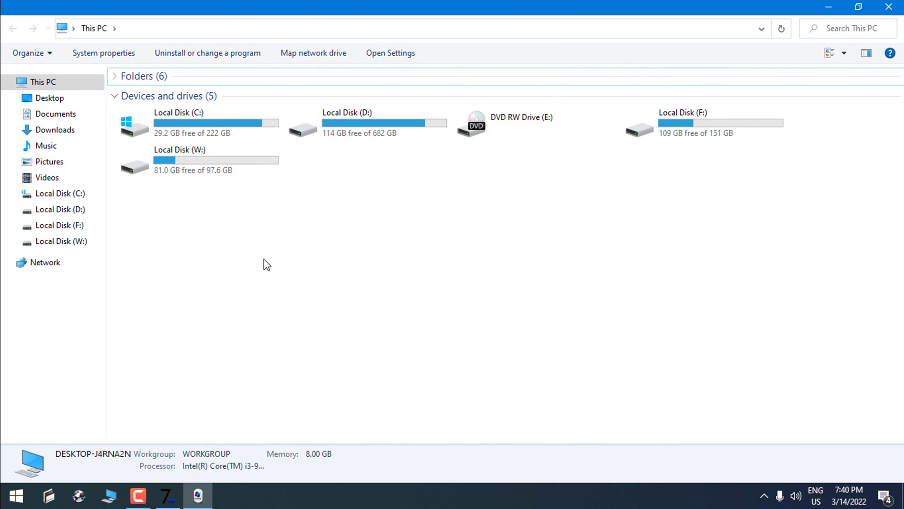
{"action": "double_click", "coordinate": [268, 14]}
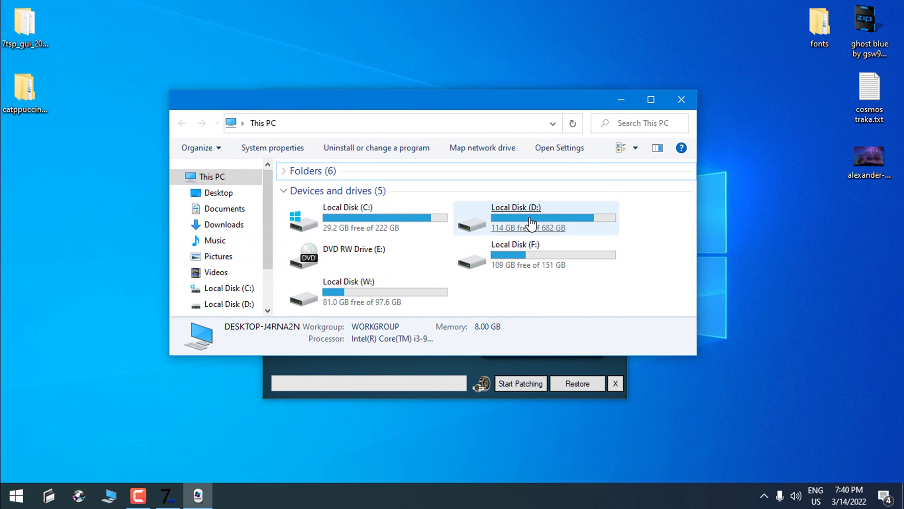
{"action": "left_click", "coordinate": [682, 100]}
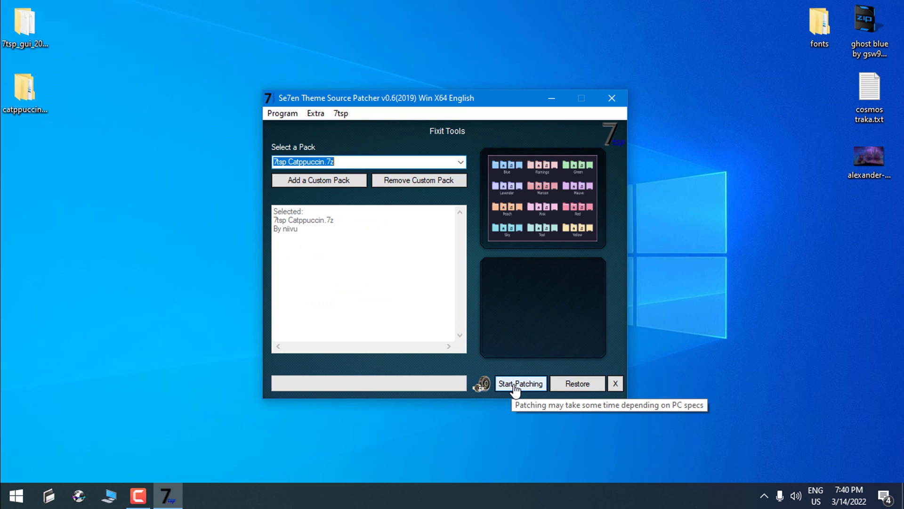
Start patching with the Catppuccin pack, confirm Yes, and wait for the 'System patched' notice.
{"action": "left_click", "coordinate": [515, 388]}
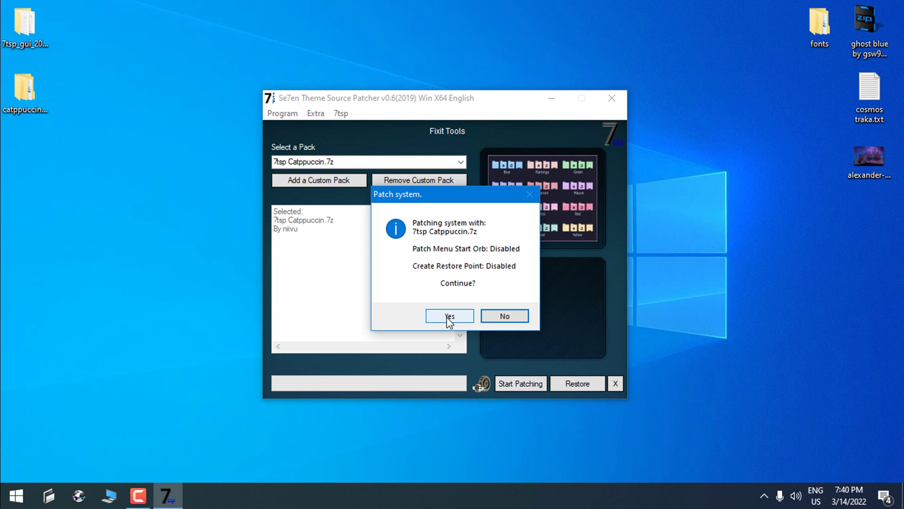
{"action": "left_click", "coordinate": [448, 316]}
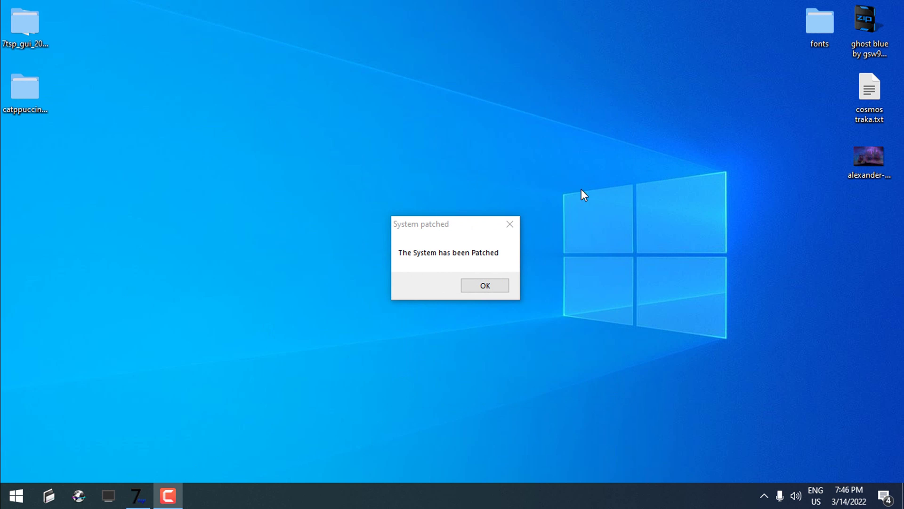
{"action": "left_click", "coordinate": [454, 226]}
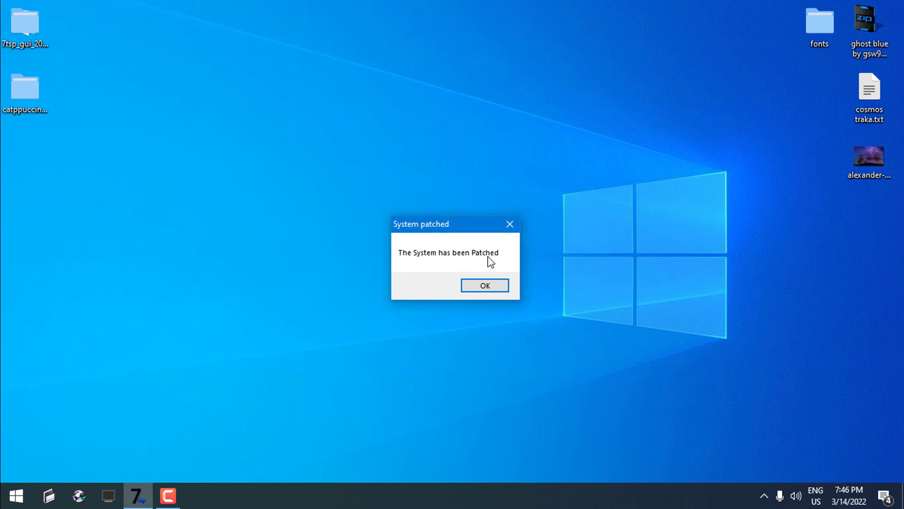
Dismiss the system patched notice and refresh the desktop to show the patched icons.
{"action": "left_click", "coordinate": [490, 285]}
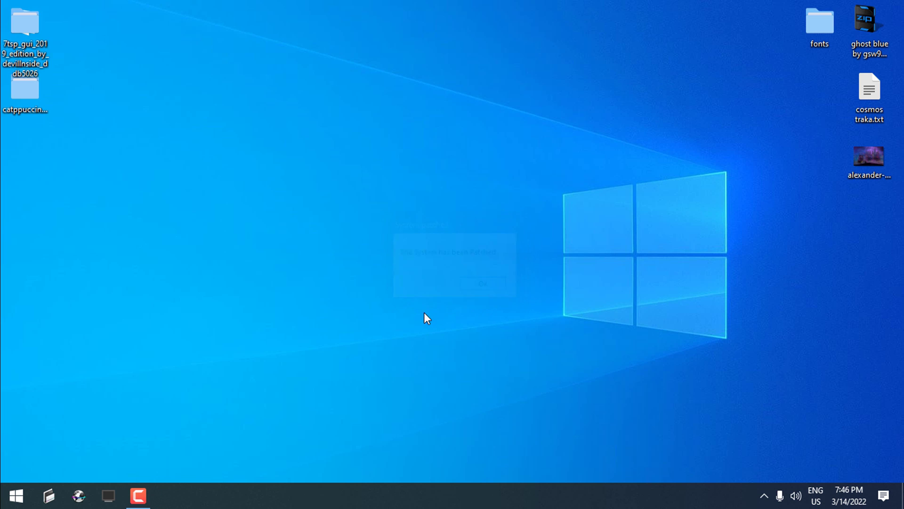
{"action": "right_click", "coordinate": [341, 176]}
{"action": "left_click", "coordinate": [377, 217]}
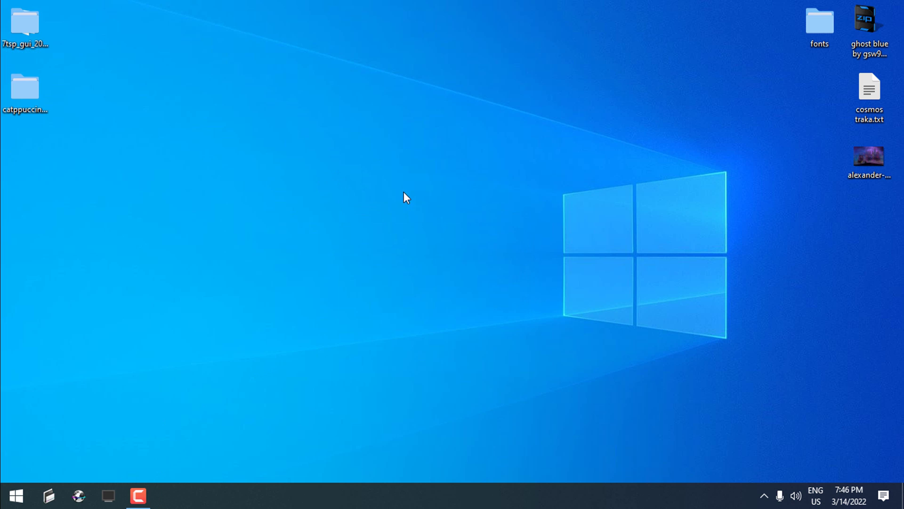
Open This PC in a smaller, non-maximized Explorer window.
{"action": "left_click", "coordinate": [114, 493]}
{"action": "key", "text": "super+Up"}
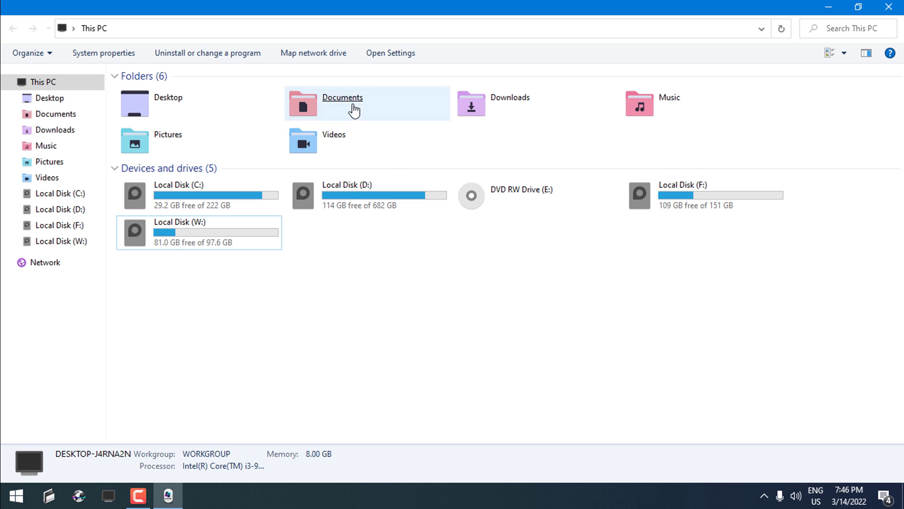
{"action": "left_click_drag", "start_coordinate": [371, 12], "coordinate": [431, 77]}
{"action": "scroll", "coordinate": [605, 212], "scroll_direction": "down", "scroll_amount": 3}
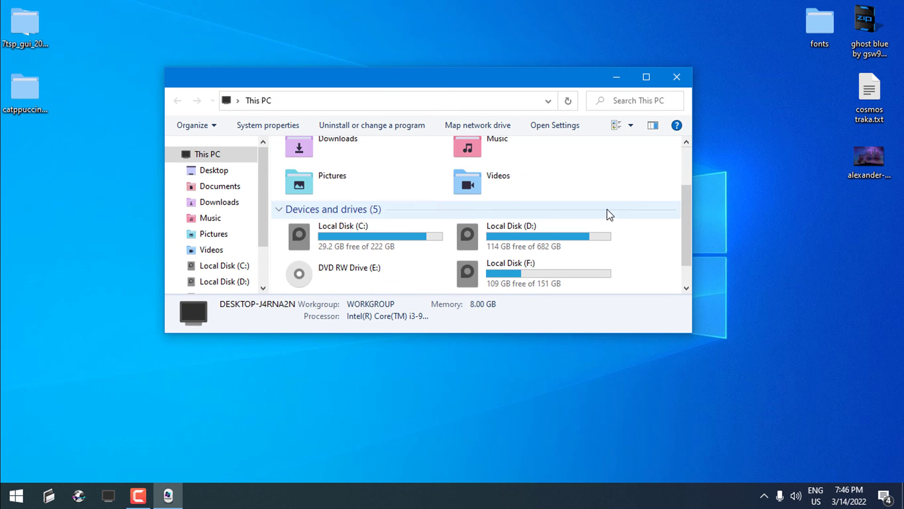
{"action": "scroll", "coordinate": [421, 255], "scroll_direction": "up", "scroll_amount": 2}
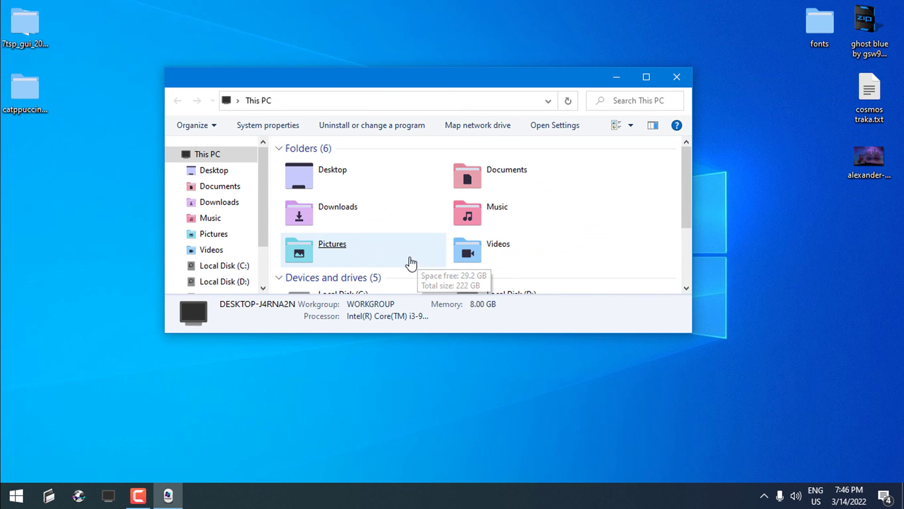
{"action": "scroll", "coordinate": [414, 258], "scroll_direction": "down", "scroll_amount": 2}
Open Local Disk (C:) > Windows and browse its folders.
{"action": "left_click", "coordinate": [376, 208]}
{"action": "double_click", "coordinate": [377, 209]}
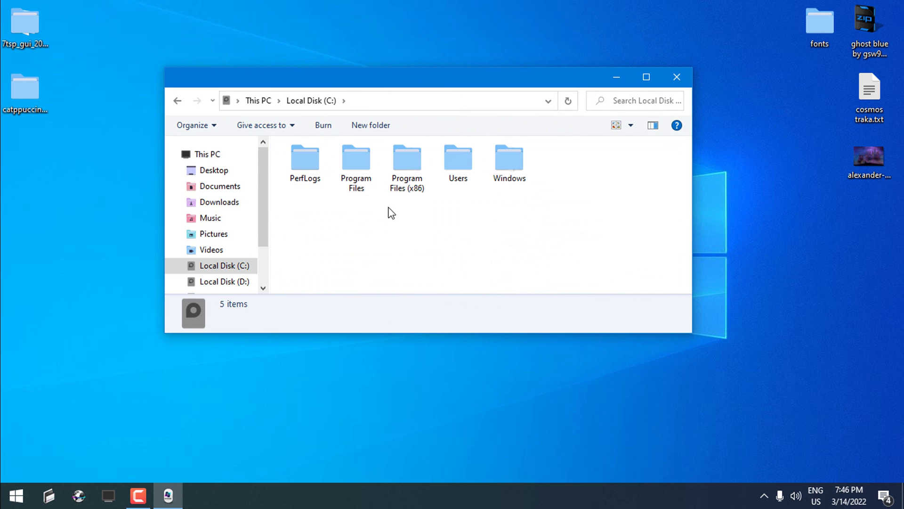
{"action": "double_click", "coordinate": [496, 186]}
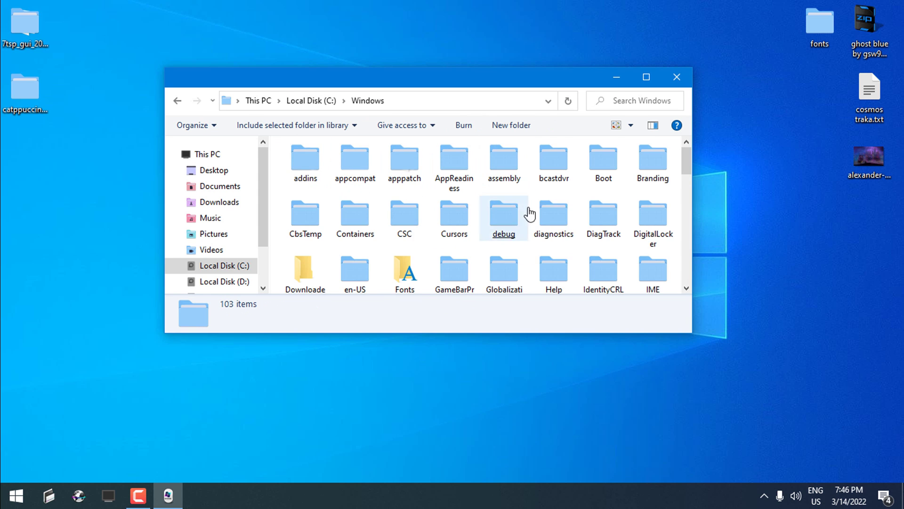
{"action": "scroll", "coordinate": [537, 226], "scroll_direction": "down", "scroll_amount": 1}
{"action": "scroll", "coordinate": [541, 236], "scroll_direction": "up", "scroll_amount": 1}
{"action": "left_click", "coordinate": [488, 259]}
{"action": "scroll", "coordinate": [504, 250], "scroll_direction": "down", "scroll_amount": 5}
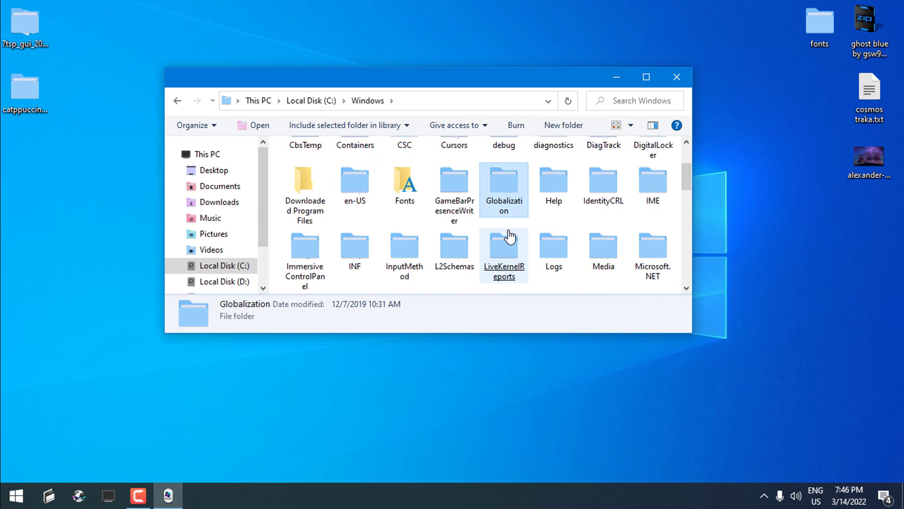
Copy the Catppuccin skin folder from the niivu Dock folder.
{"action": "left_click", "coordinate": [677, 77]}
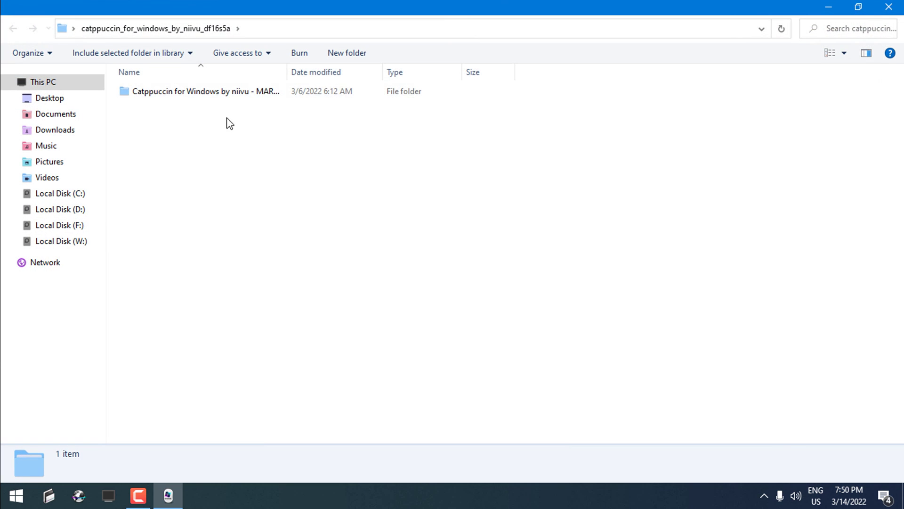
{"action": "left_click", "coordinate": [152, 98]}
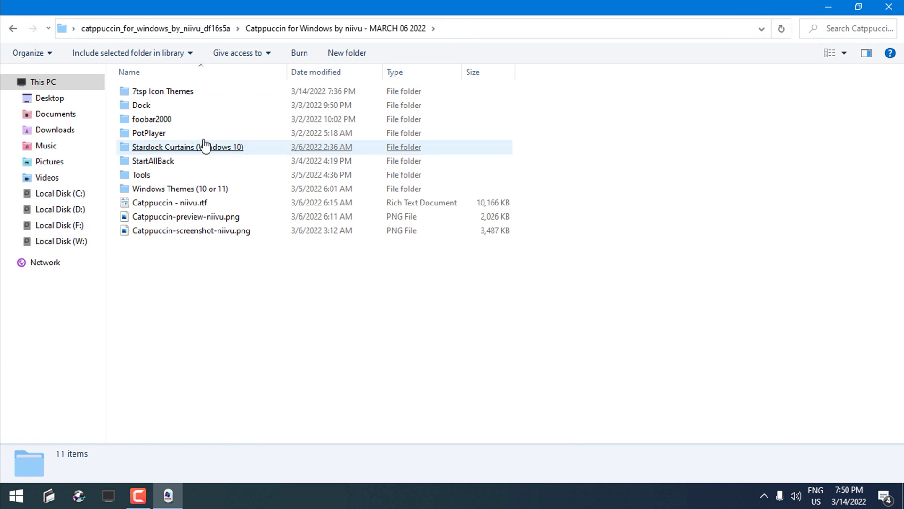
{"action": "left_click", "coordinate": [157, 106]}
{"action": "left_click", "coordinate": [165, 93]}
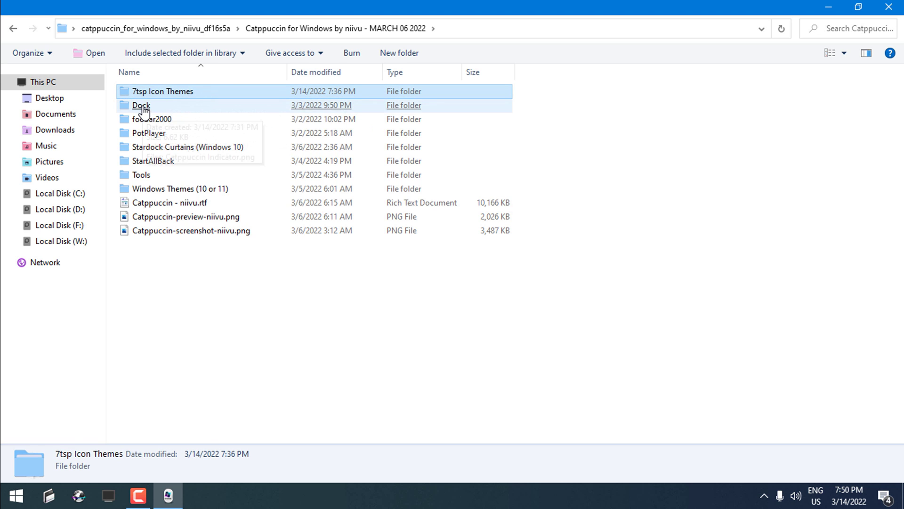
{"action": "left_click", "coordinate": [151, 109]}
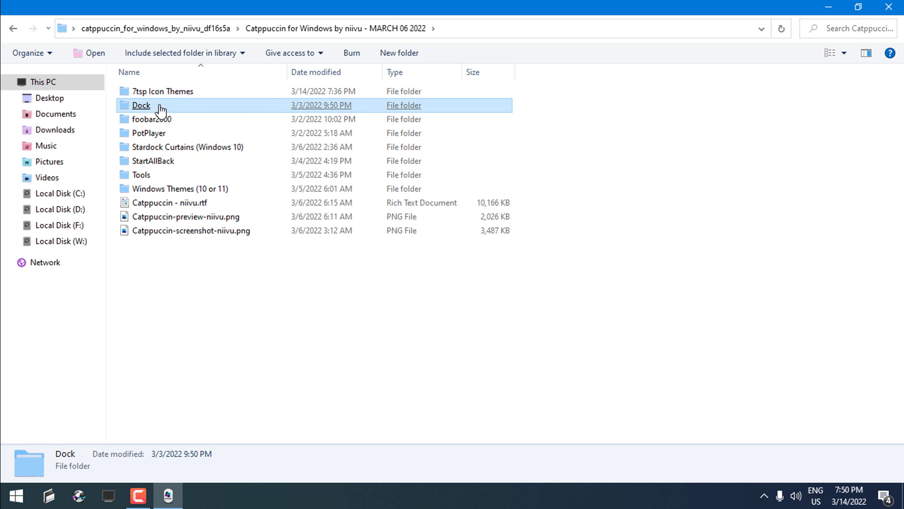
{"action": "double_click", "coordinate": [158, 109]}
{"action": "left_click", "coordinate": [154, 134]}
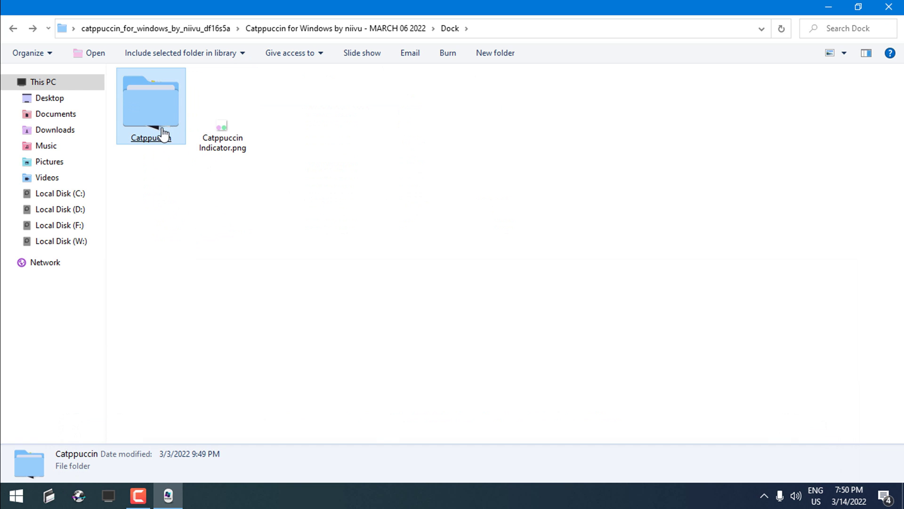
{"action": "right_click", "coordinate": [163, 135]}
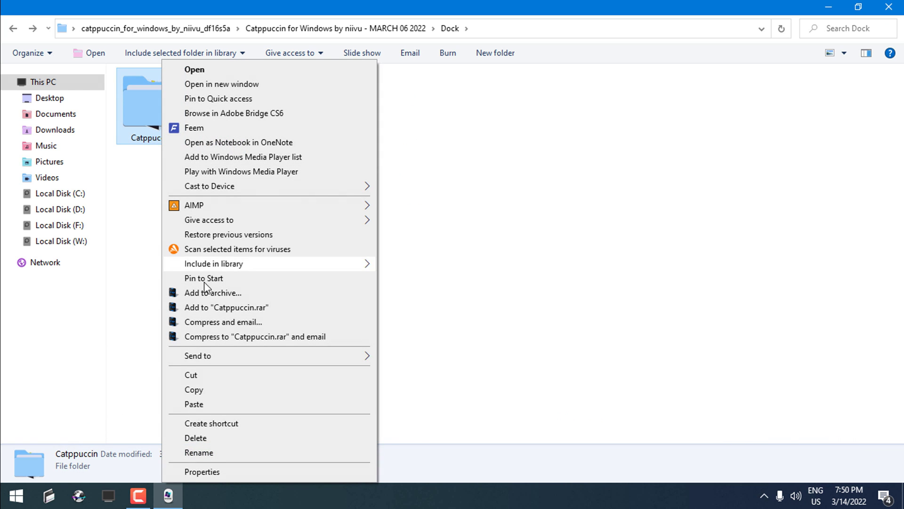
{"action": "left_click", "coordinate": [194, 389]}
Paste it into C:\Program Files (x86)\RocketDock\Skins, granting administrator permission.
{"action": "left_click", "coordinate": [84, 197]}
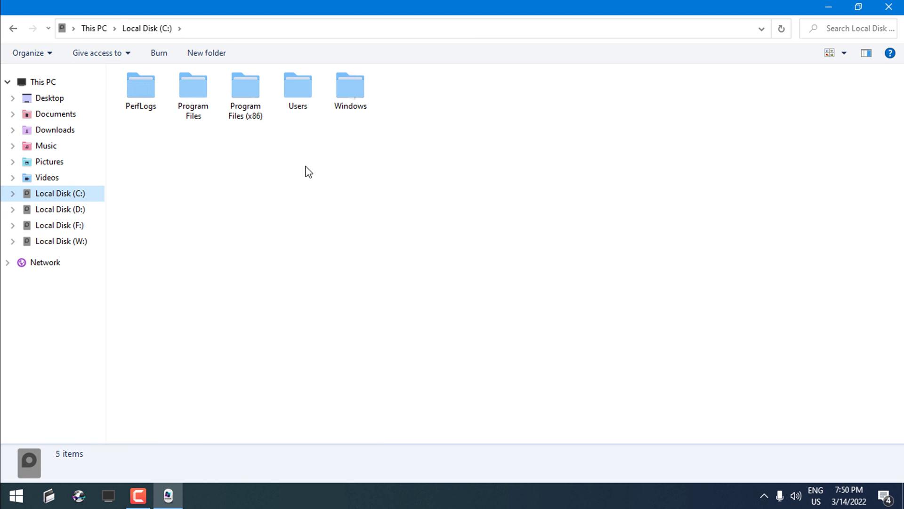
{"action": "double_click", "coordinate": [257, 112]}
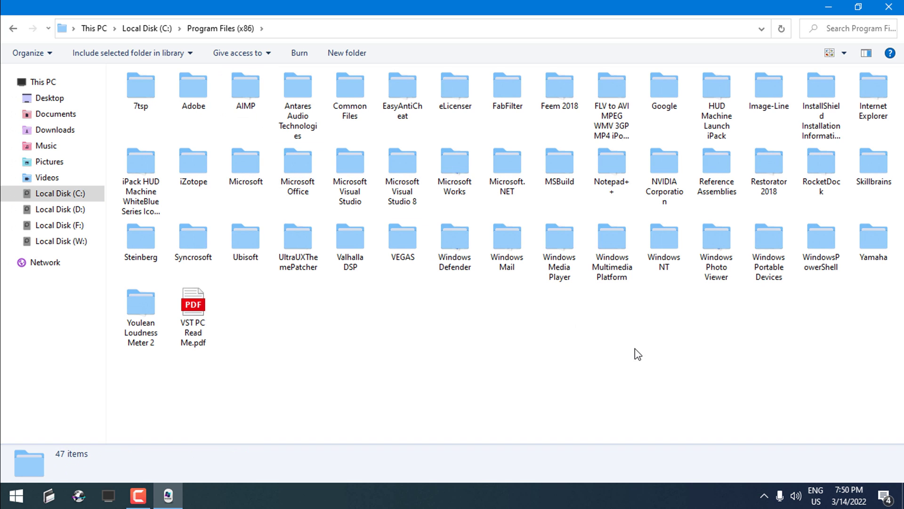
{"action": "double_click", "coordinate": [810, 178]}
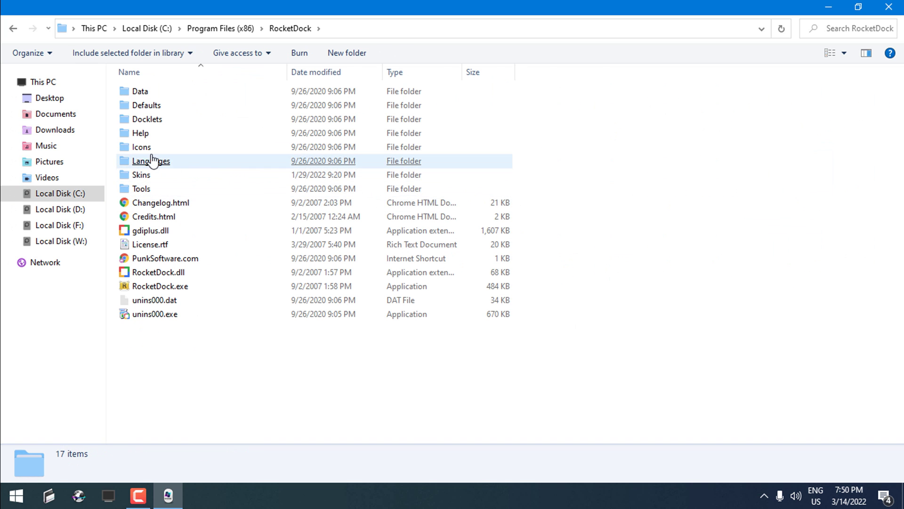
{"action": "double_click", "coordinate": [143, 177]}
{"action": "right_click", "coordinate": [516, 188]}
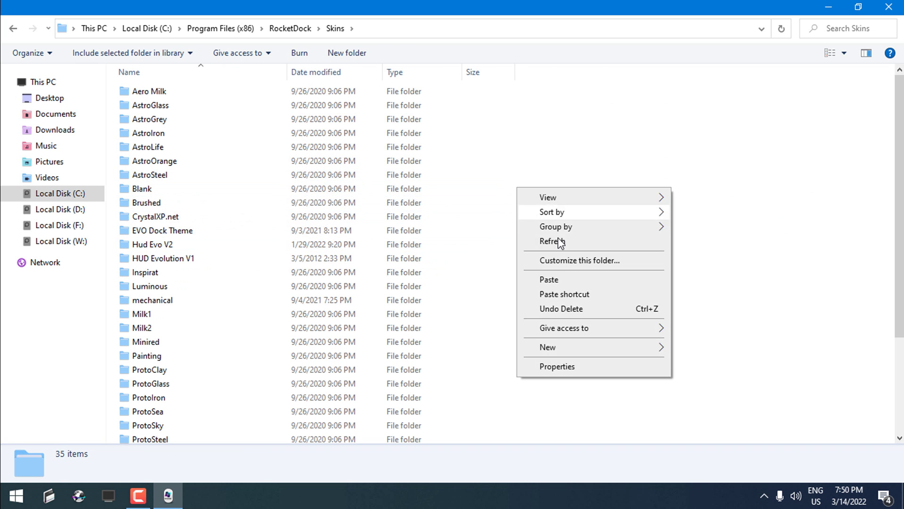
{"action": "left_click", "coordinate": [551, 280]}
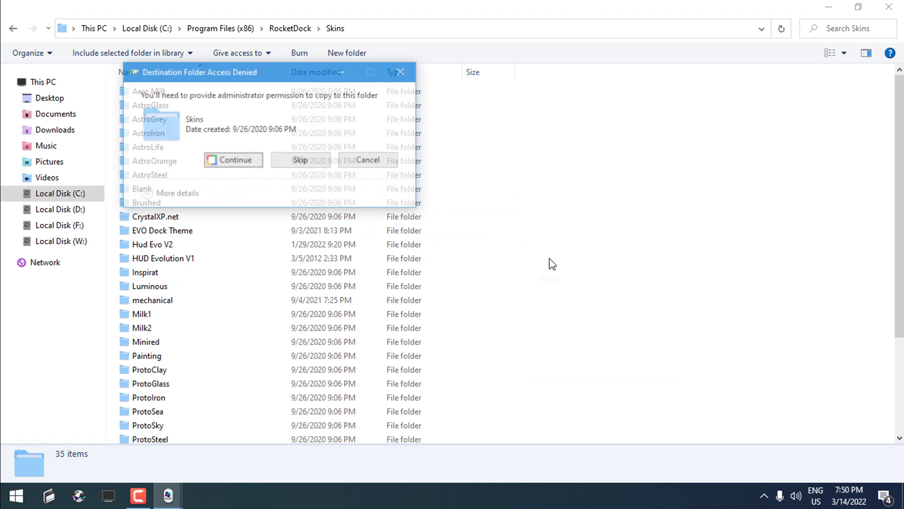
{"action": "left_click", "coordinate": [240, 160]}
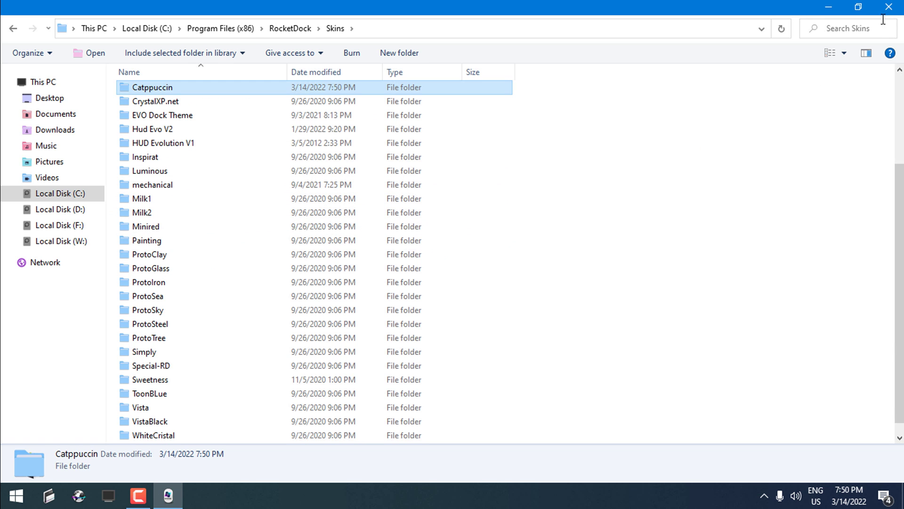
Set the Theme to Catppuccin in RocketDock's Dock Settings and confirm.
{"action": "left_click", "coordinate": [889, 7]}
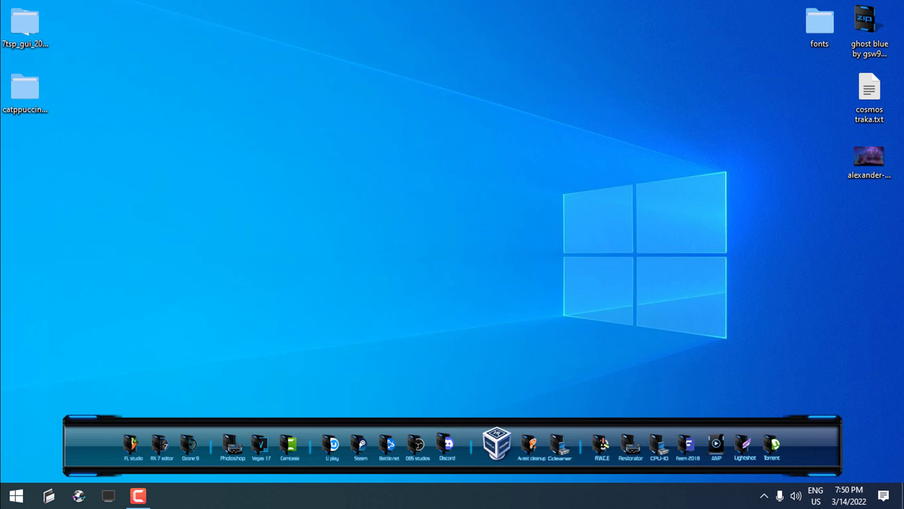
{"action": "right_click", "coordinate": [475, 444]}
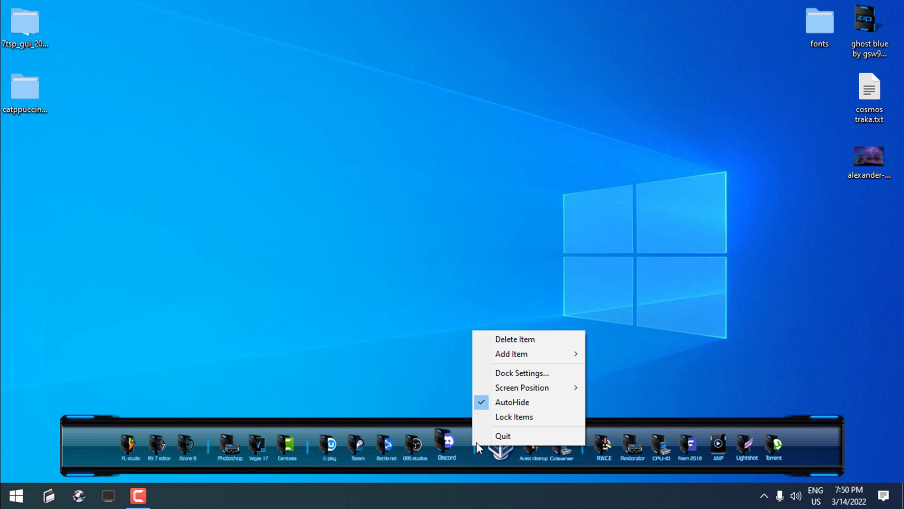
{"action": "left_click", "coordinate": [504, 374]}
{"action": "left_click", "coordinate": [409, 147]}
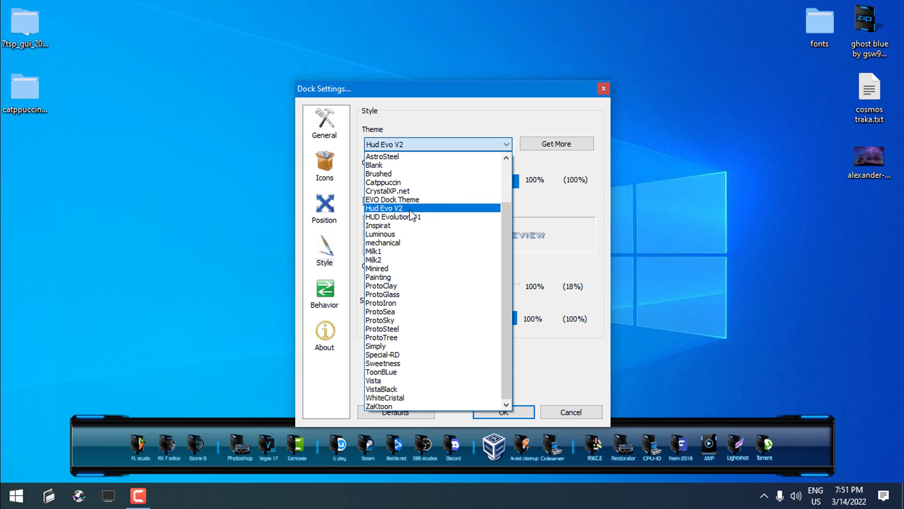
{"action": "left_click", "coordinate": [386, 182]}
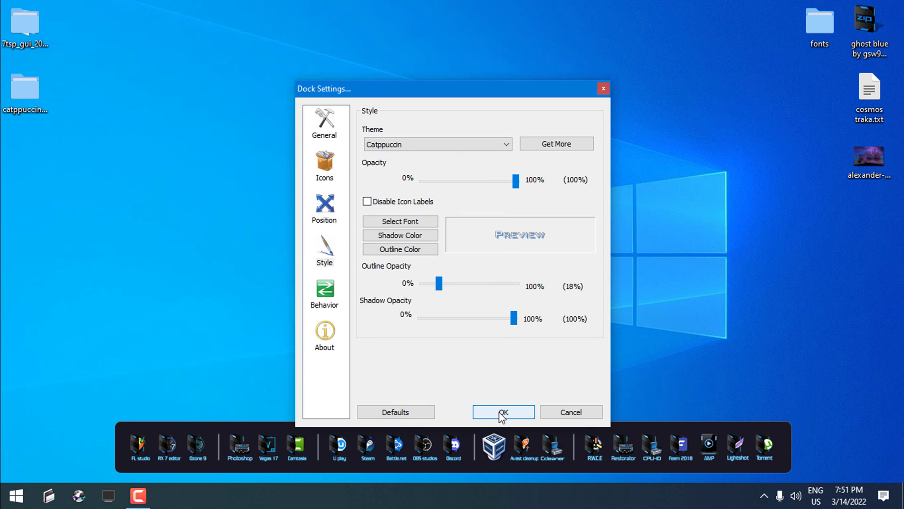
{"action": "left_click", "coordinate": [507, 409]}
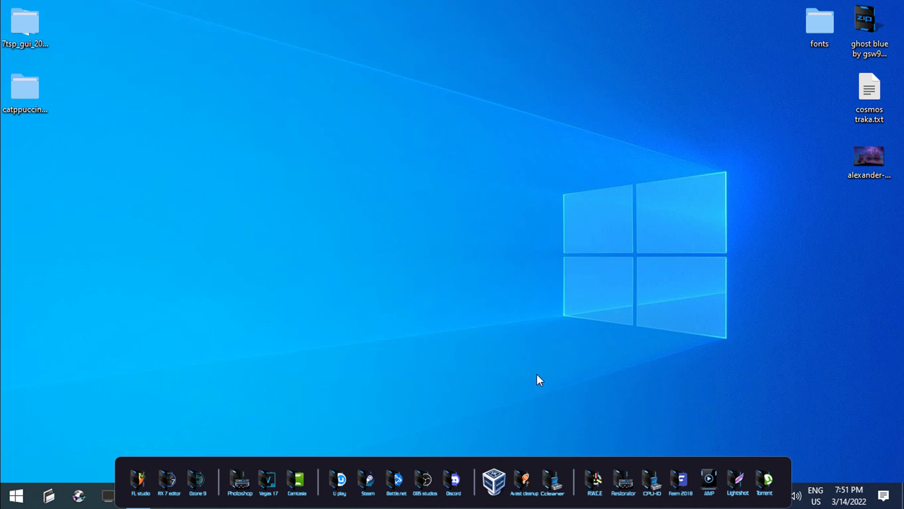
Browse catppuccin > Catppuccin for Windows by niivu > StartAllBack > Orbs, then return to Photoshop.
{"action": "double_click", "coordinate": [31, 92]}
{"action": "double_click", "coordinate": [169, 94]}
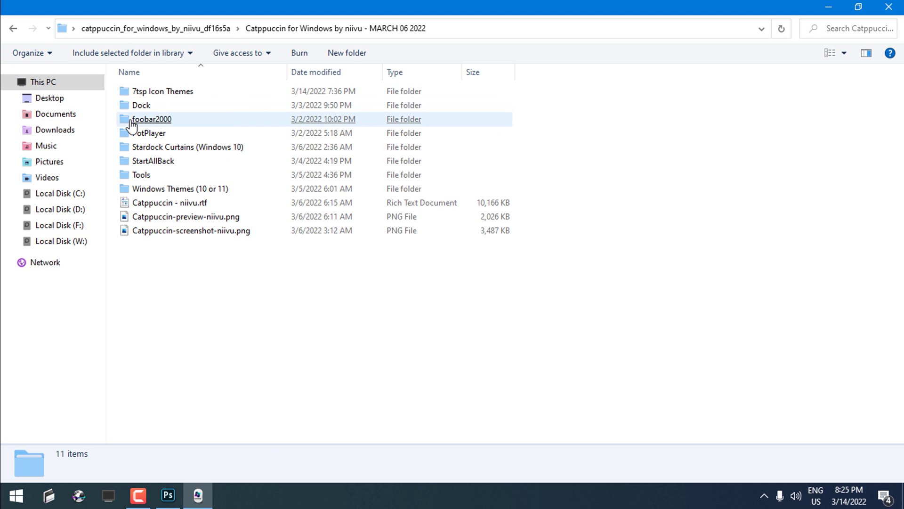
{"action": "left_click", "coordinate": [132, 121]}
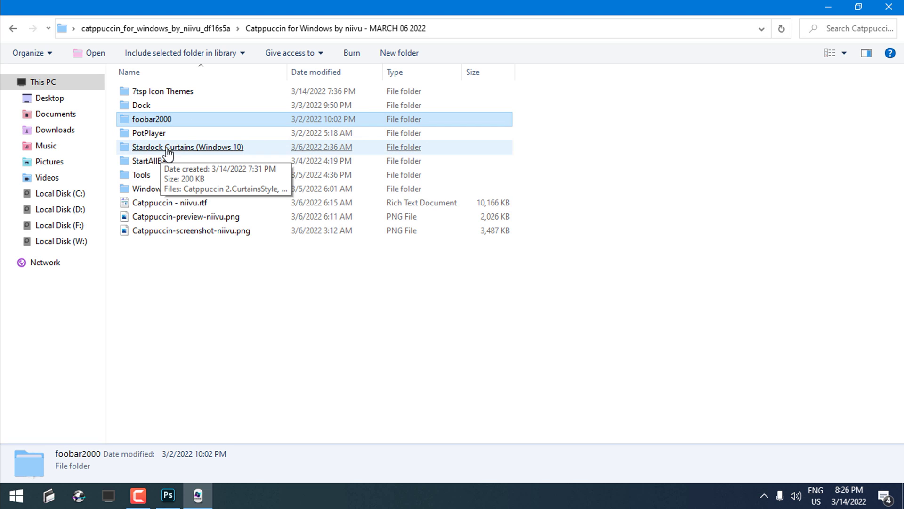
{"action": "left_click", "coordinate": [217, 149]}
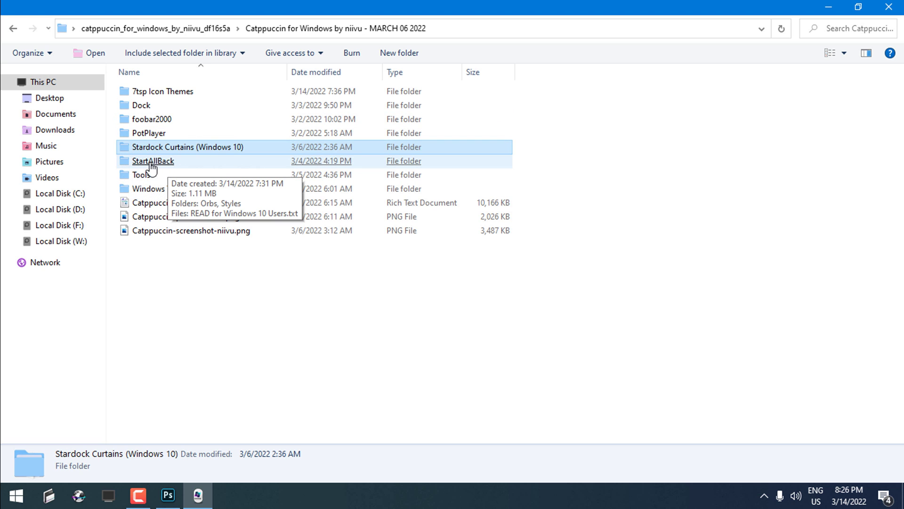
{"action": "left_click", "coordinate": [176, 163]}
{"action": "double_click", "coordinate": [180, 165]}
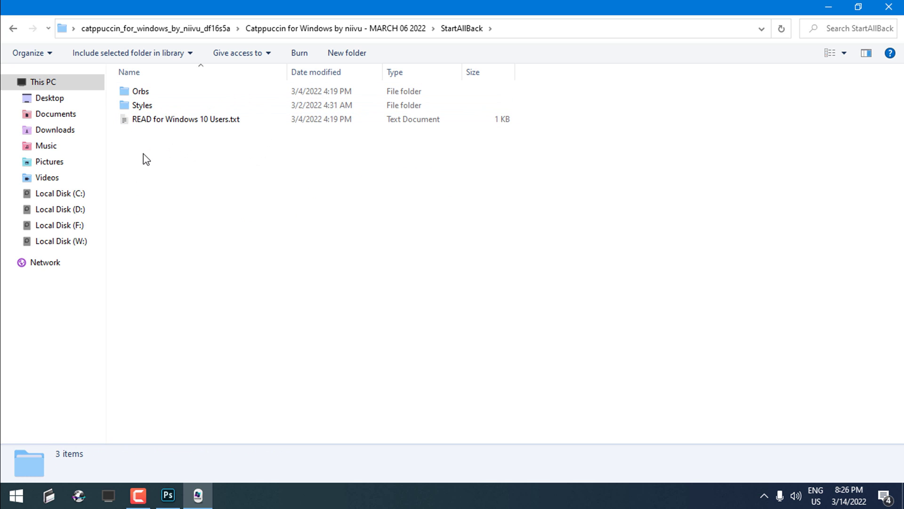
{"action": "double_click", "coordinate": [141, 93]}
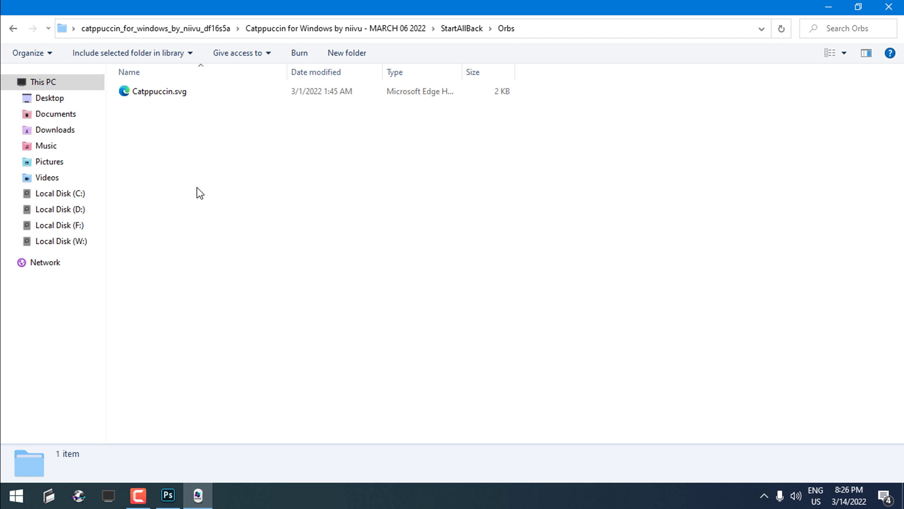
{"action": "left_click", "coordinate": [169, 494]}
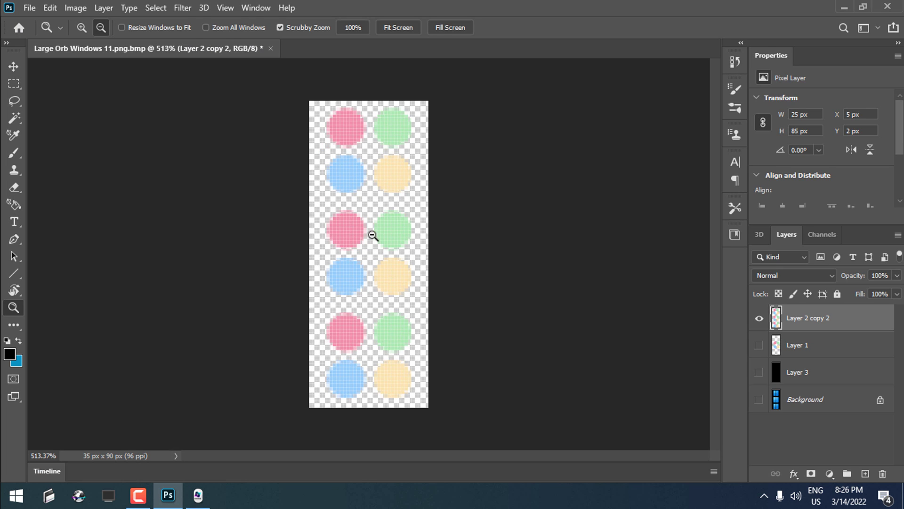
Save the orb image to the Desktop as catppuccin.png in PNG format.
{"action": "left_click", "coordinate": [50, 7]}
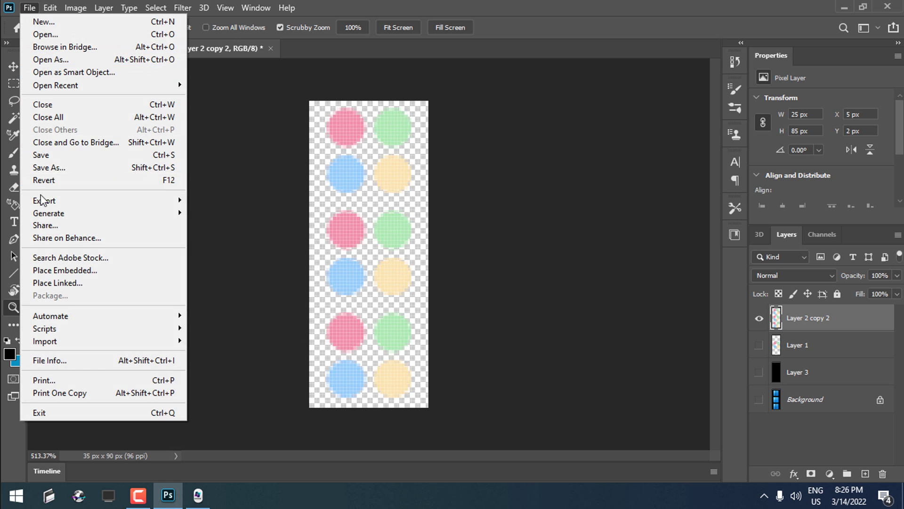
{"action": "left_click", "coordinate": [69, 168]}
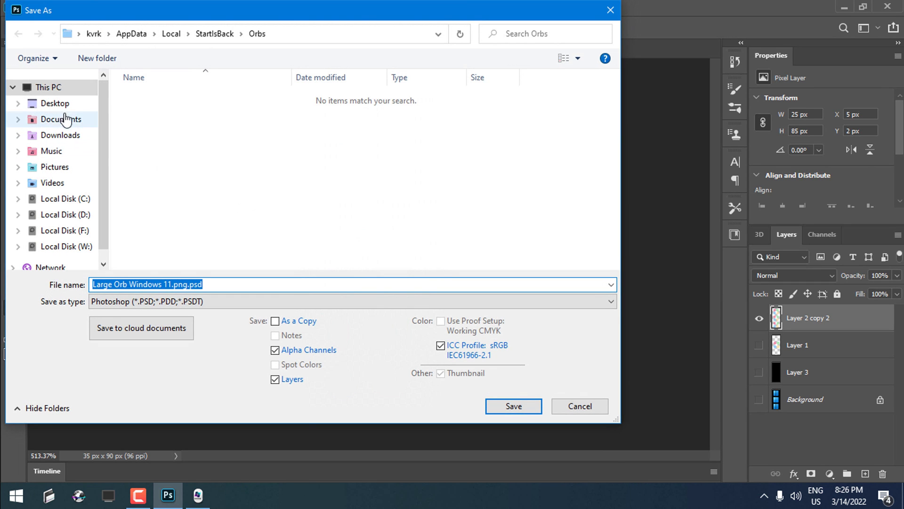
{"action": "left_click", "coordinate": [55, 103]}
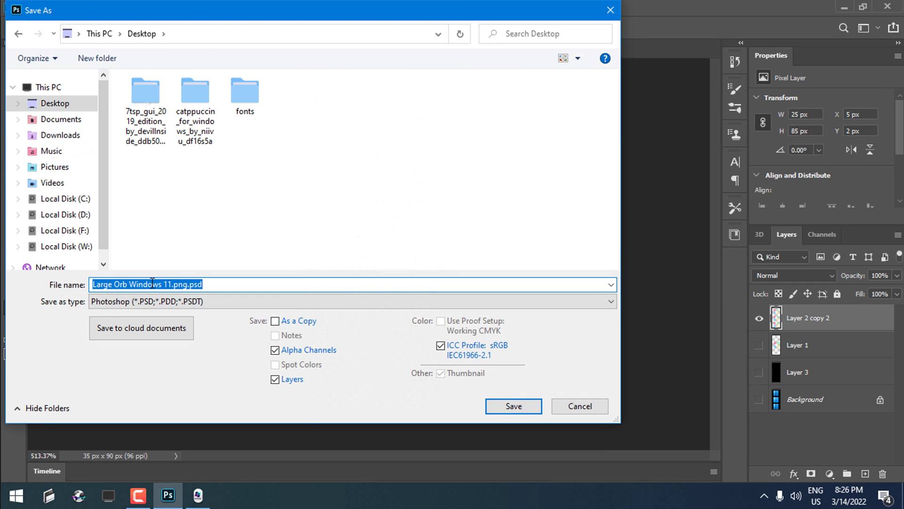
{"action": "type", "text": "catppuccin"}
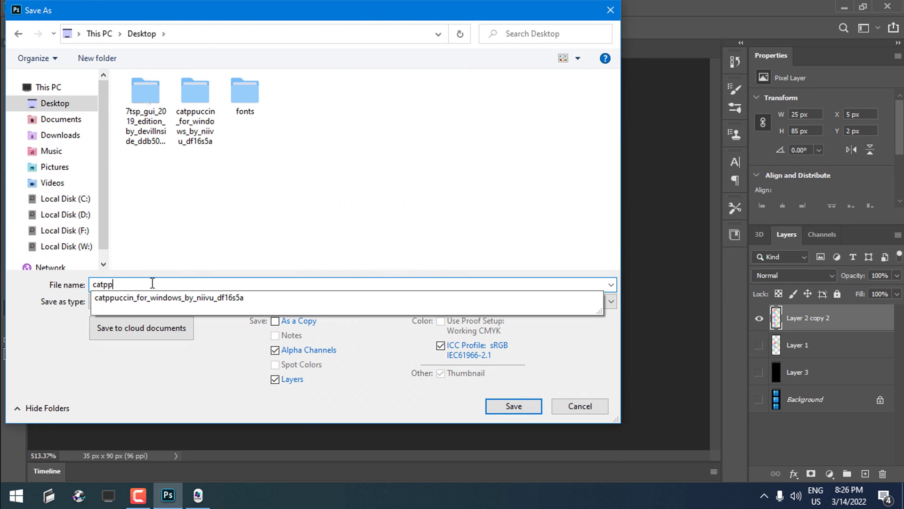
{"action": "left_click", "coordinate": [143, 308]}
{"action": "left_click", "coordinate": [110, 248]}
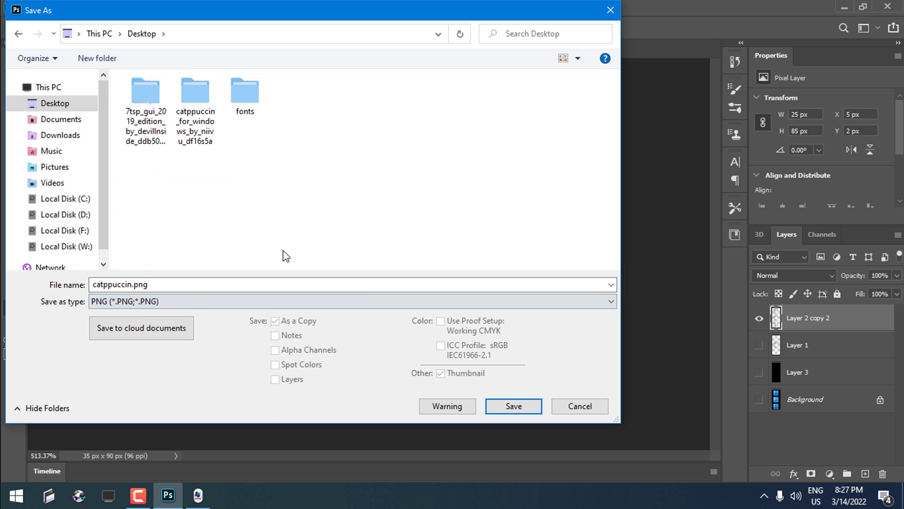
{"action": "left_click", "coordinate": [516, 409]}
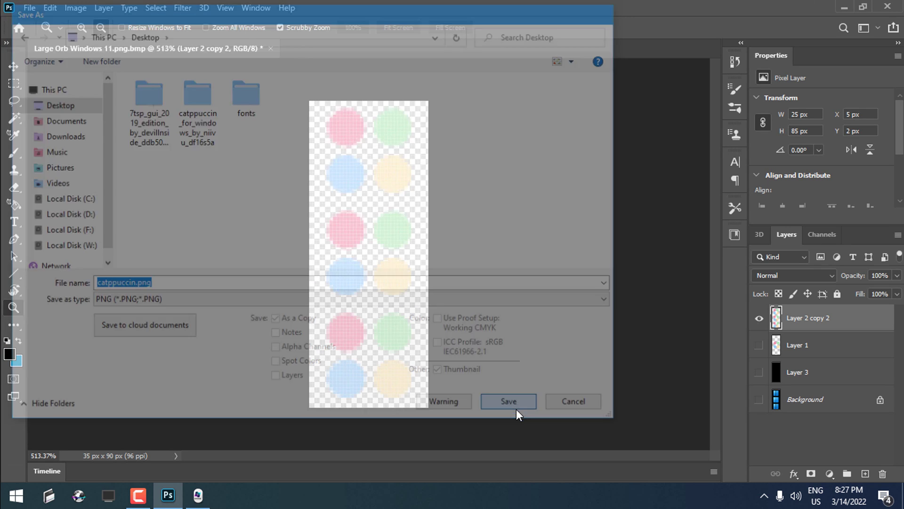
{"action": "left_click", "coordinate": [537, 136]}
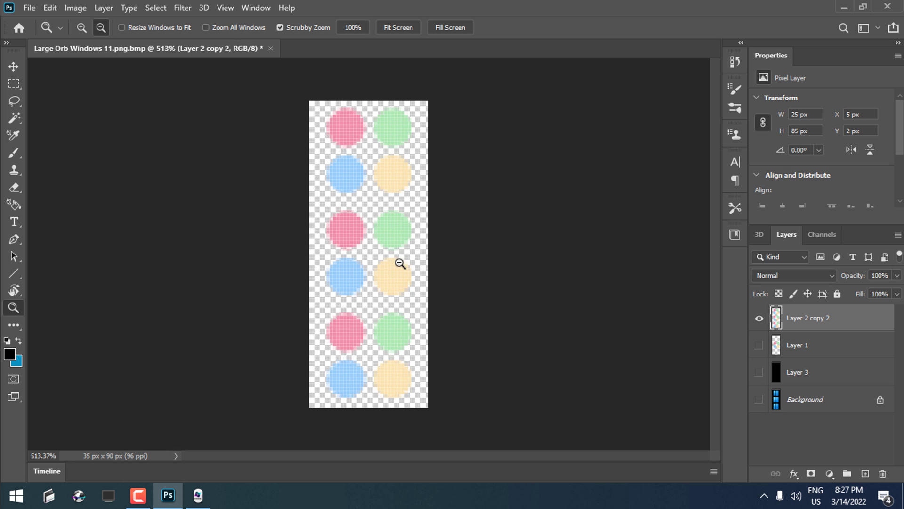
Quit Photoshop without saving changes to the original document.
{"action": "left_click", "coordinate": [887, 6]}
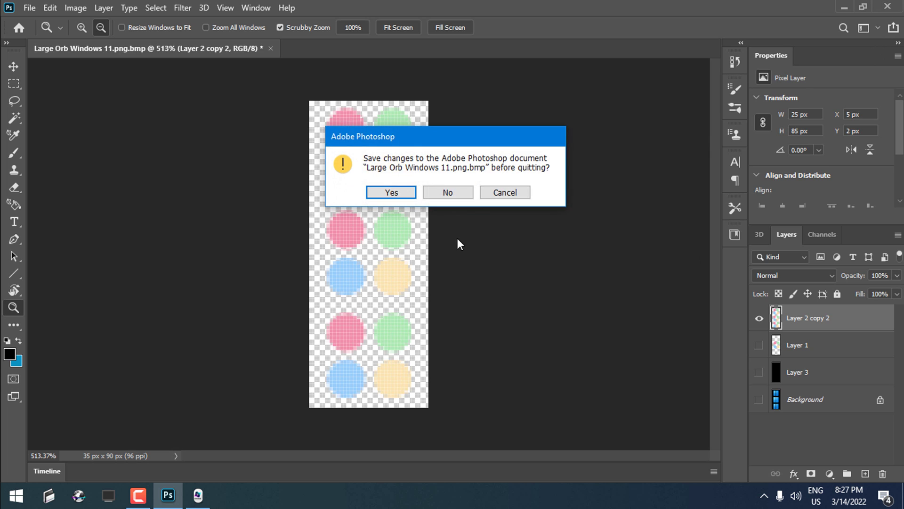
{"action": "left_click", "coordinate": [464, 193]}
{"action": "left_click", "coordinate": [16, 495]}
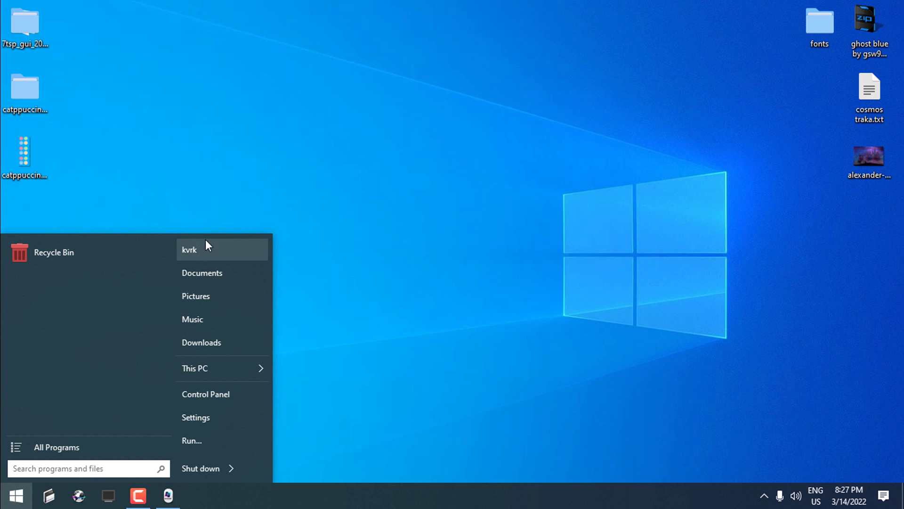
Add Desktop catppuccin.png as the custom StartIsBack Start button and apply it.
{"action": "right_click", "coordinate": [217, 238]}
{"action": "left_click", "coordinate": [232, 246]}
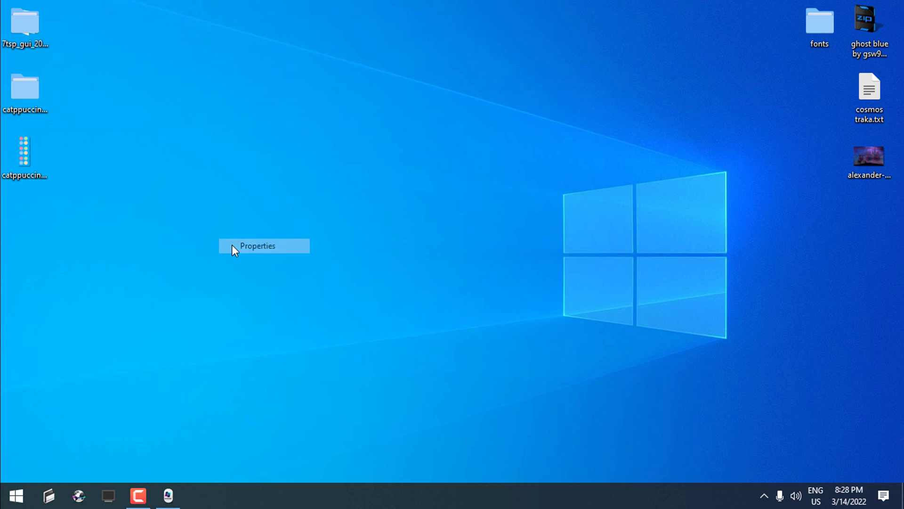
{"action": "left_click", "coordinate": [256, 126]}
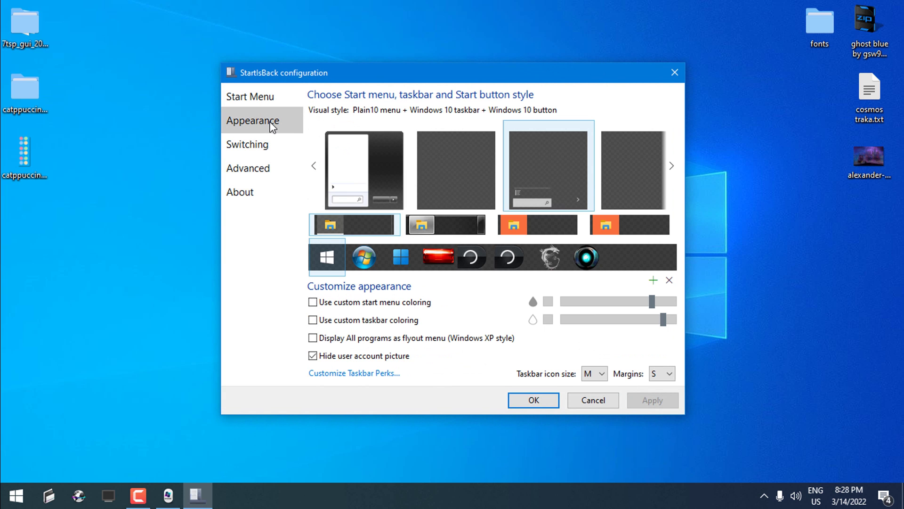
{"action": "left_click", "coordinate": [653, 285]}
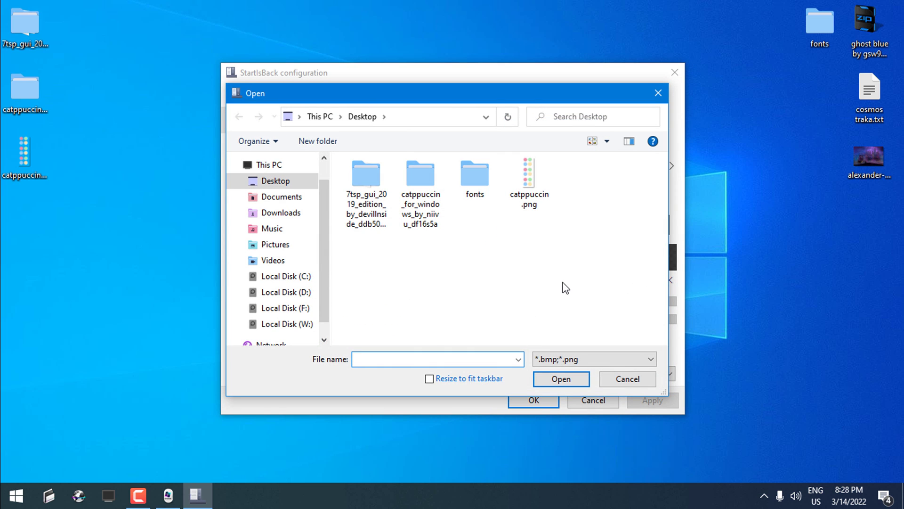
{"action": "left_click", "coordinate": [270, 181]}
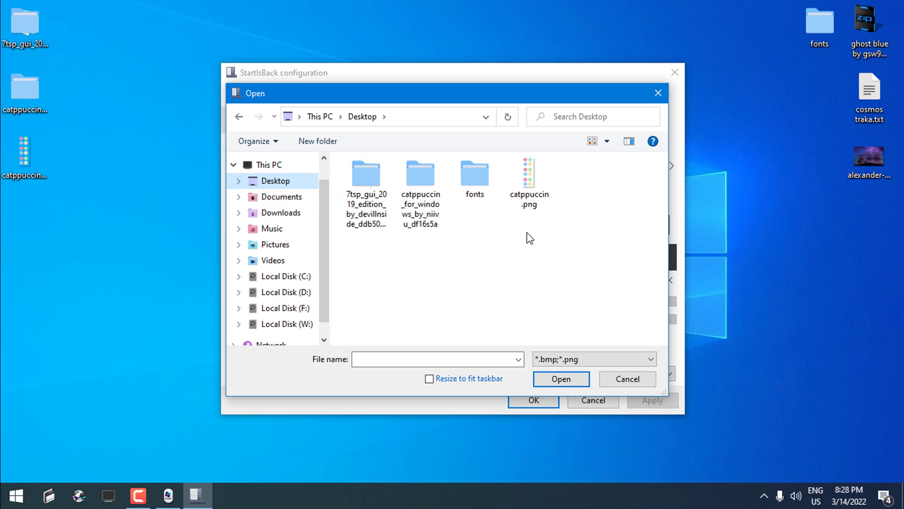
{"action": "left_click", "coordinate": [528, 205]}
{"action": "double_click", "coordinate": [531, 204]}
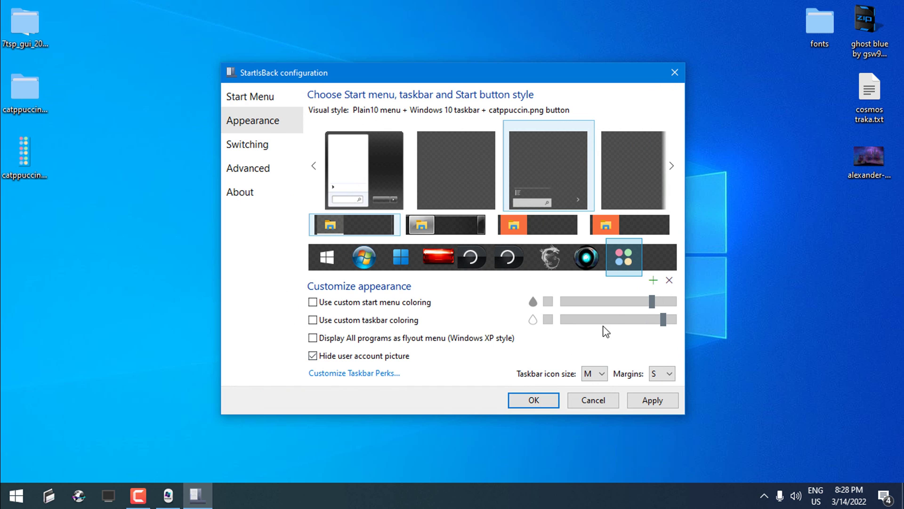
{"action": "left_click", "coordinate": [538, 397]}
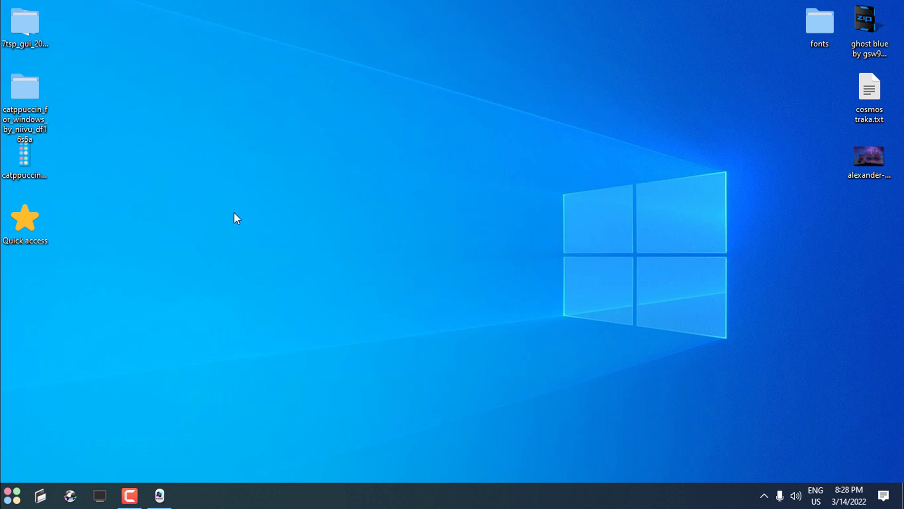
Delete catppuccin.png from the desktop and copy Catppuccin SAB.msstyles from StartAllBack\Styles.
{"action": "right_click", "coordinate": [23, 156]}
{"action": "left_click", "coordinate": [60, 438]}
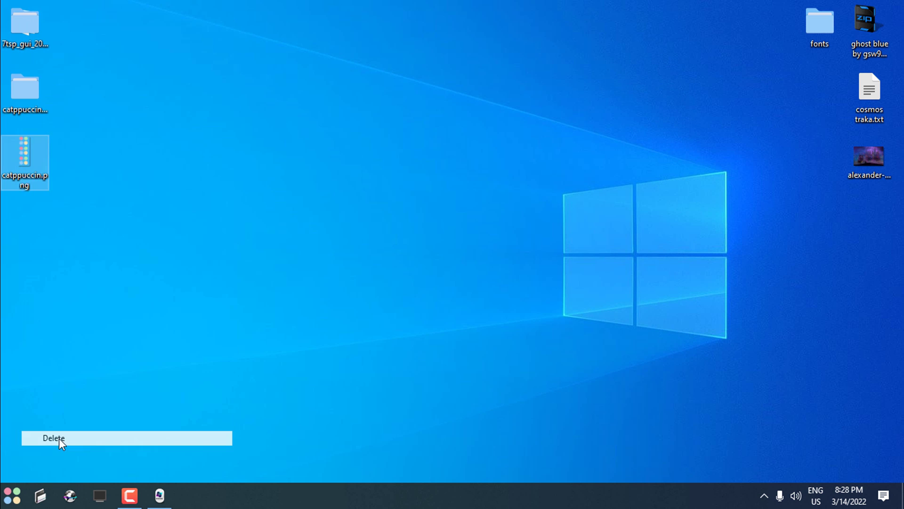
{"action": "key", "text": "Return"}
{"action": "double_click", "coordinate": [394, 127]}
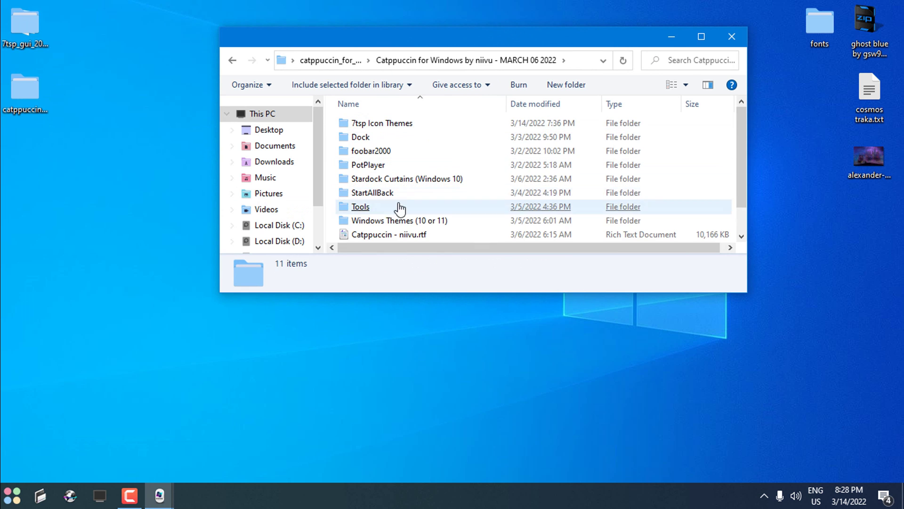
{"action": "double_click", "coordinate": [393, 195]}
{"action": "double_click", "coordinate": [375, 139]}
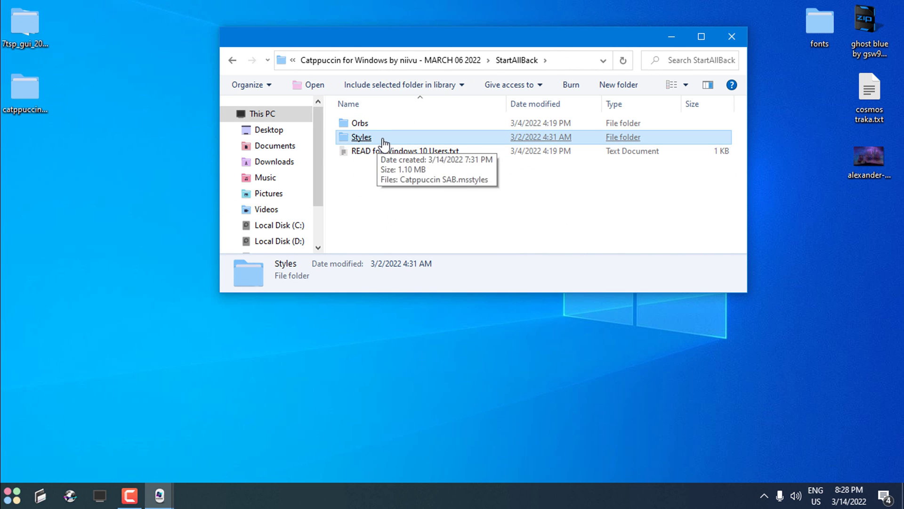
{"action": "left_click", "coordinate": [701, 36]}
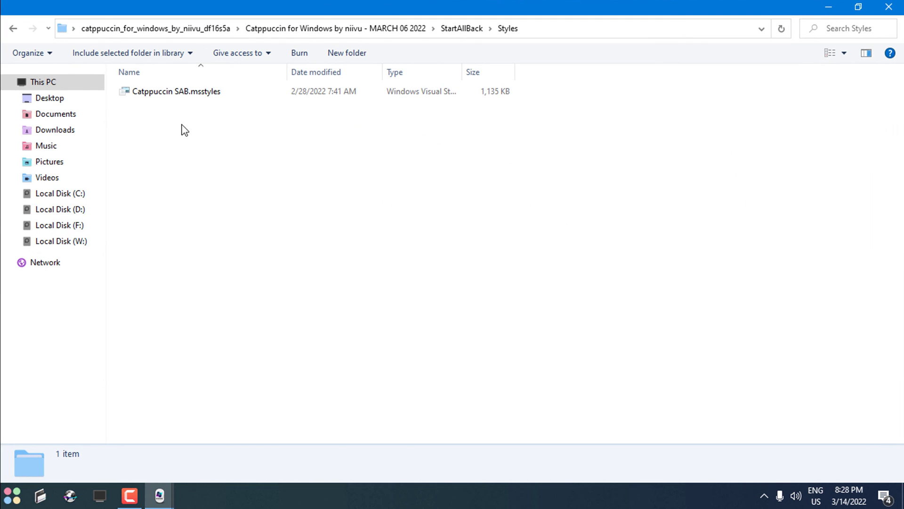
{"action": "right_click", "coordinate": [156, 96]}
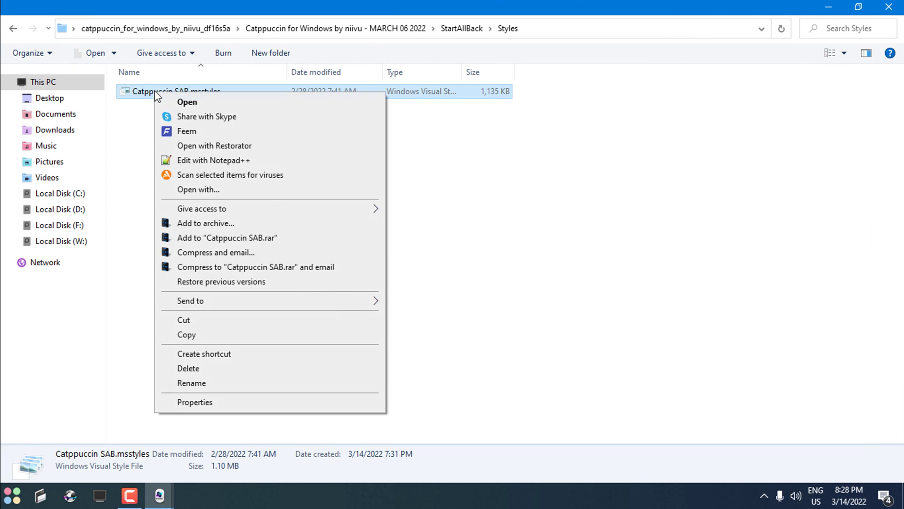
{"action": "left_click", "coordinate": [186, 335]}
Paste Catppuccin SAB.msstyles into AppData\Local\StartIsBack\Styles and close Explorer.
{"action": "left_click", "coordinate": [567, 28]}
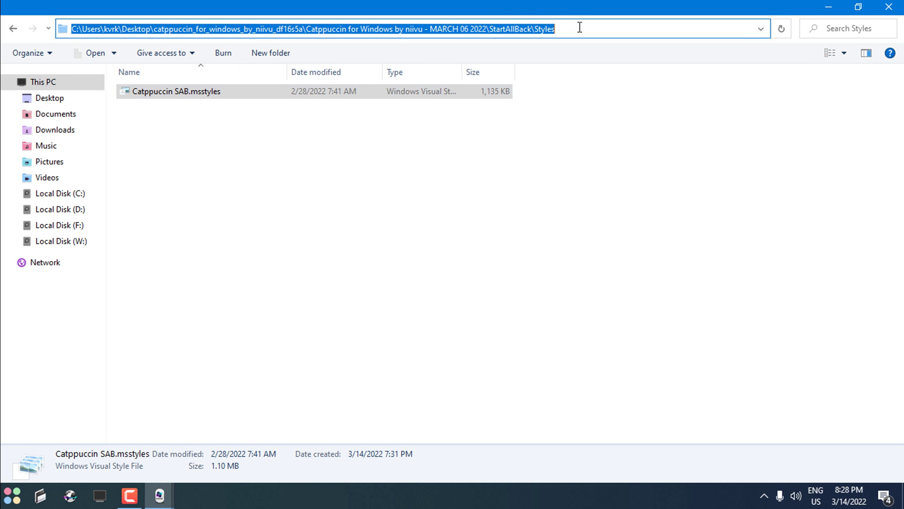
{"action": "type", "text": "%"}
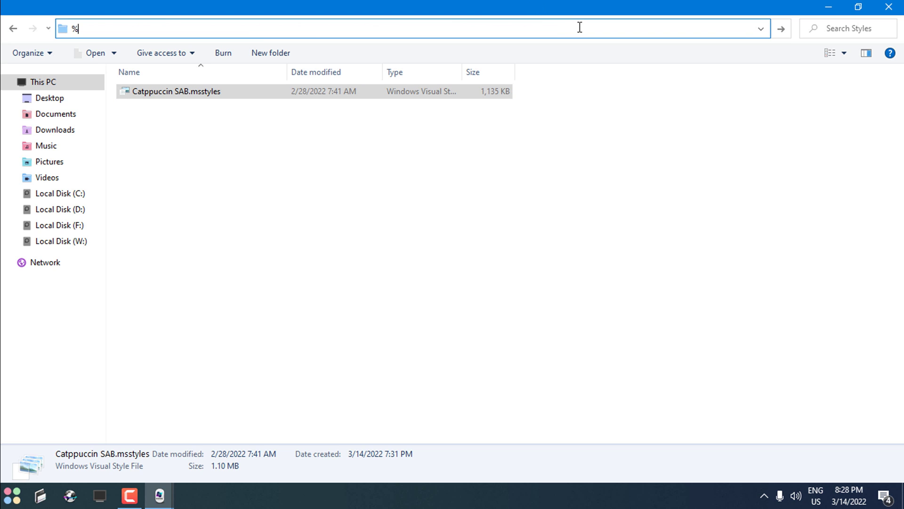
{"action": "type", "text": "AppData%"}
{"action": "key", "text": "Return"}
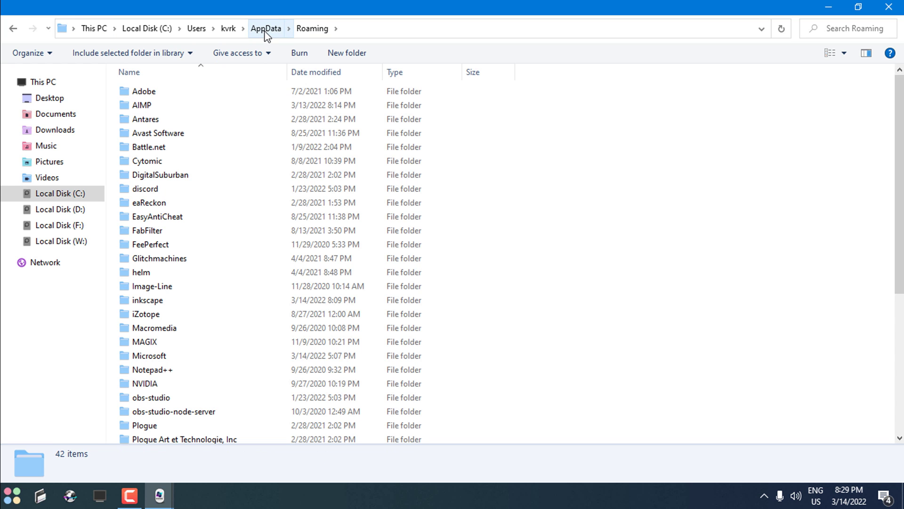
{"action": "left_click", "coordinate": [266, 29]}
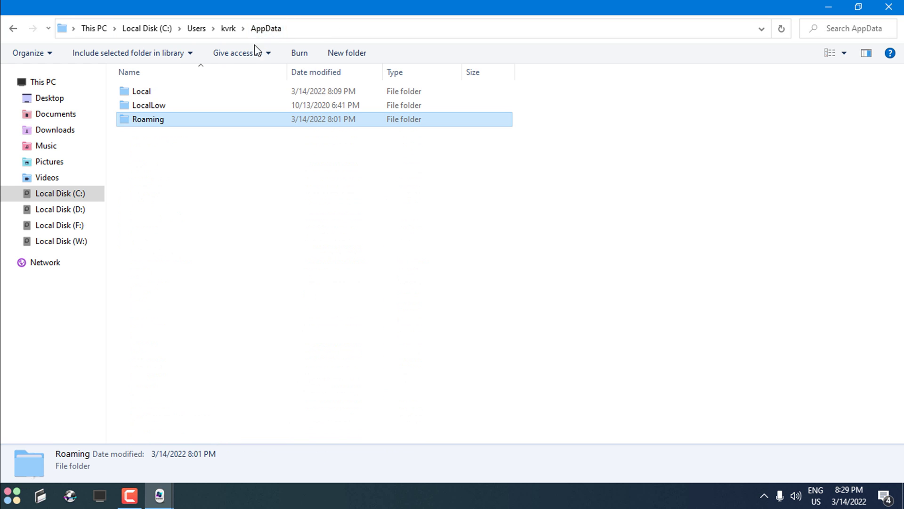
{"action": "double_click", "coordinate": [141, 92]}
{"action": "scroll", "coordinate": [765, 117], "scroll_direction": "down", "scroll_amount": 15}
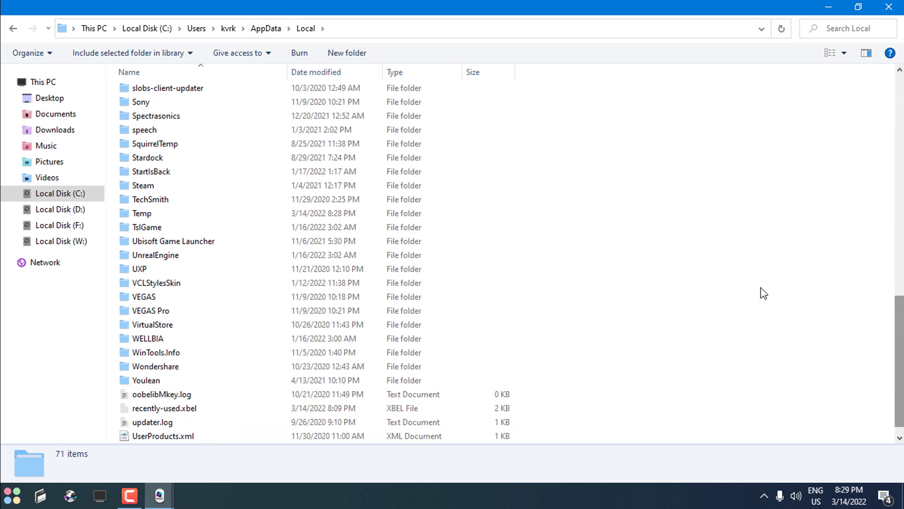
{"action": "left_click", "coordinate": [187, 175]}
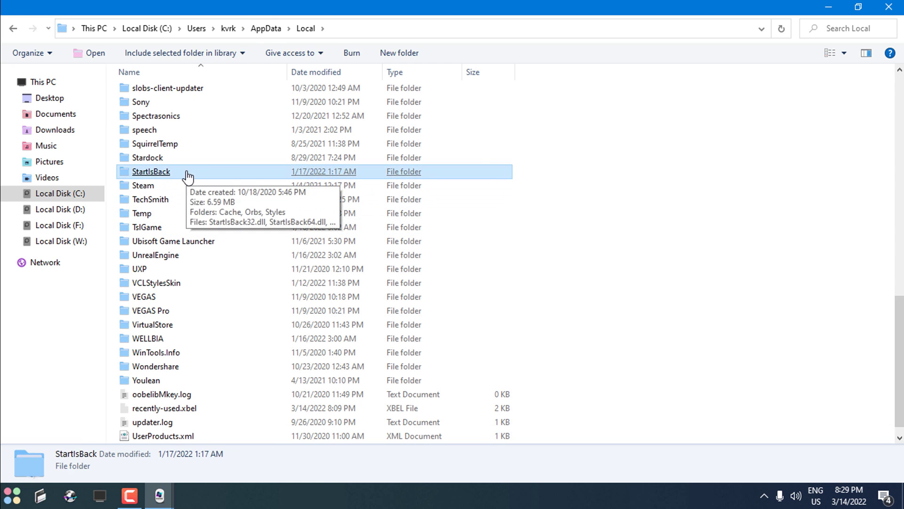
{"action": "double_click", "coordinate": [187, 175]}
{"action": "double_click", "coordinate": [147, 119]}
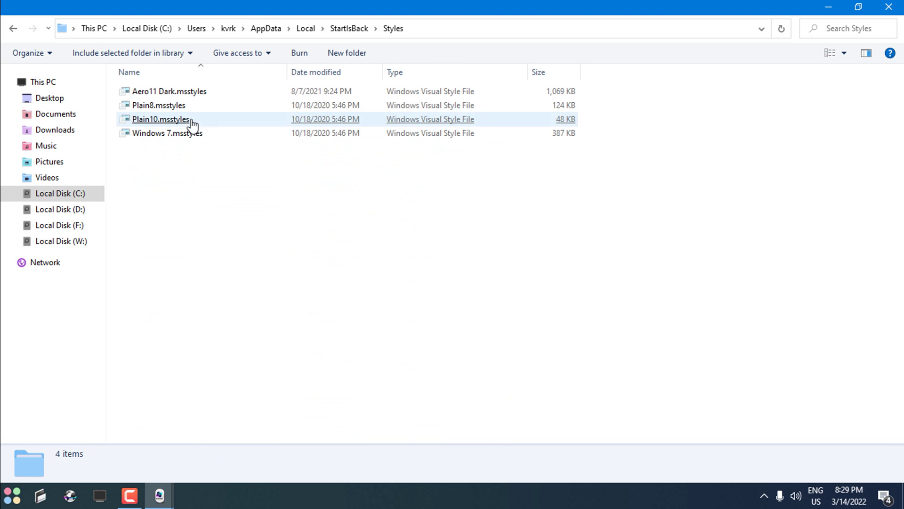
{"action": "right_click", "coordinate": [200, 180]}
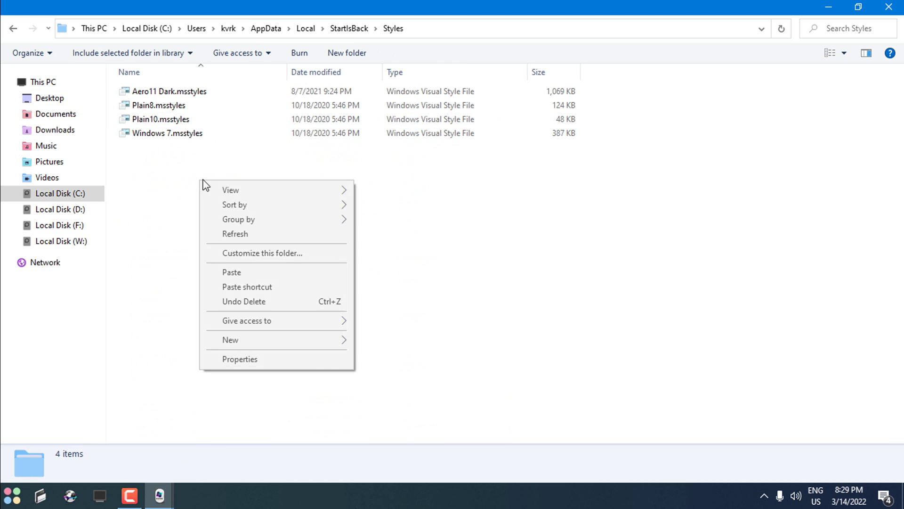
{"action": "left_click", "coordinate": [231, 272]}
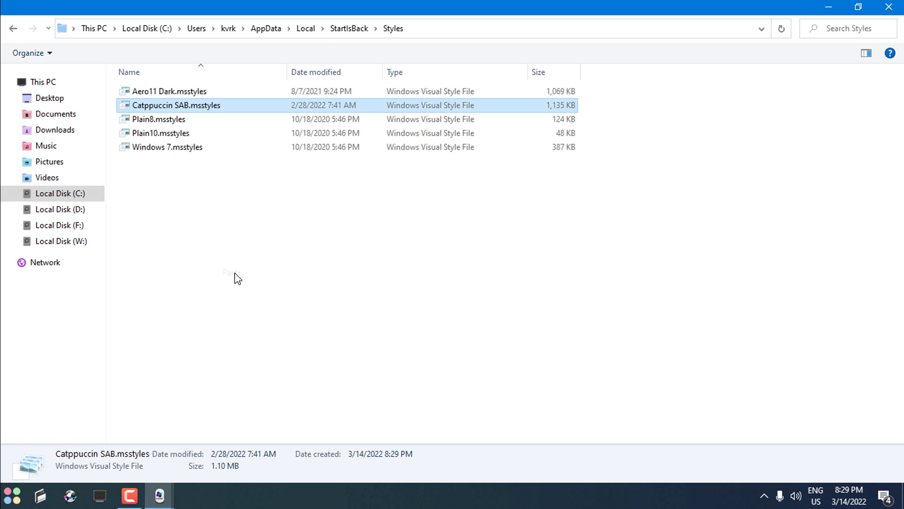
{"action": "left_click", "coordinate": [889, 8]}
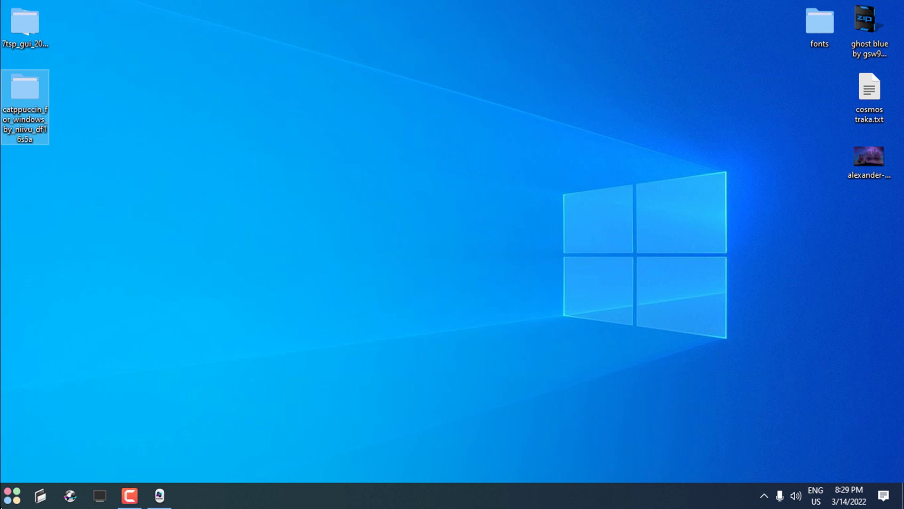
Choose and apply the Catppuccin SAB style in StartIsBack, previewing the Start menu.
{"action": "left_click", "coordinate": [13, 502]}
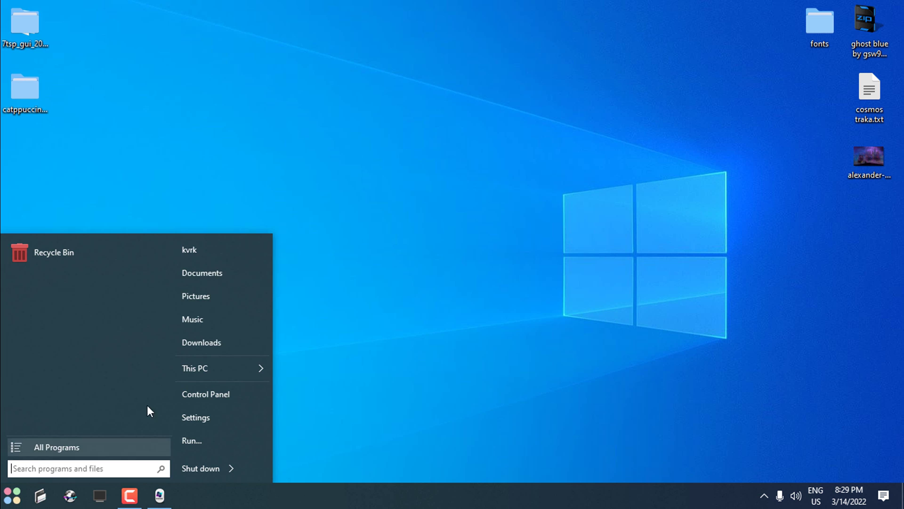
{"action": "right_click", "coordinate": [201, 238]}
{"action": "left_click", "coordinate": [221, 245]}
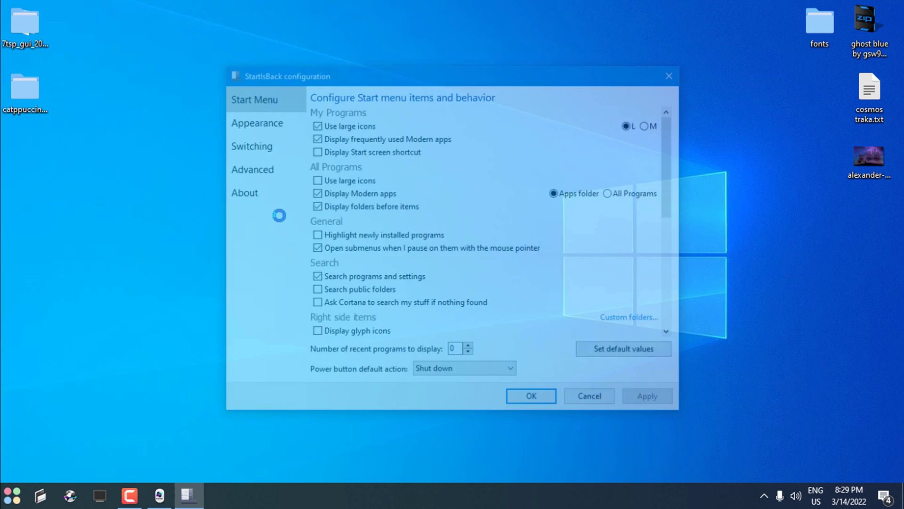
{"action": "left_click", "coordinate": [262, 126]}
{"action": "scroll", "coordinate": [475, 156], "scroll_direction": "down", "scroll_amount": 1}
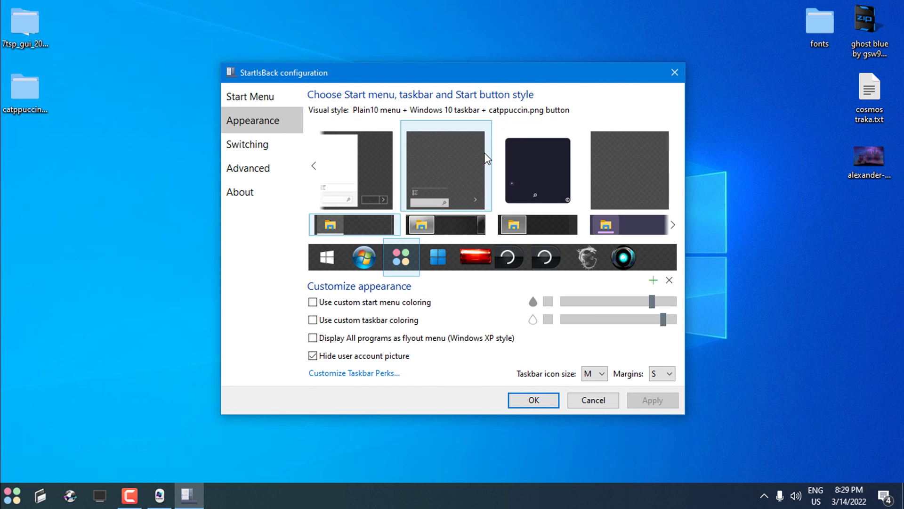
{"action": "left_click", "coordinate": [538, 178]}
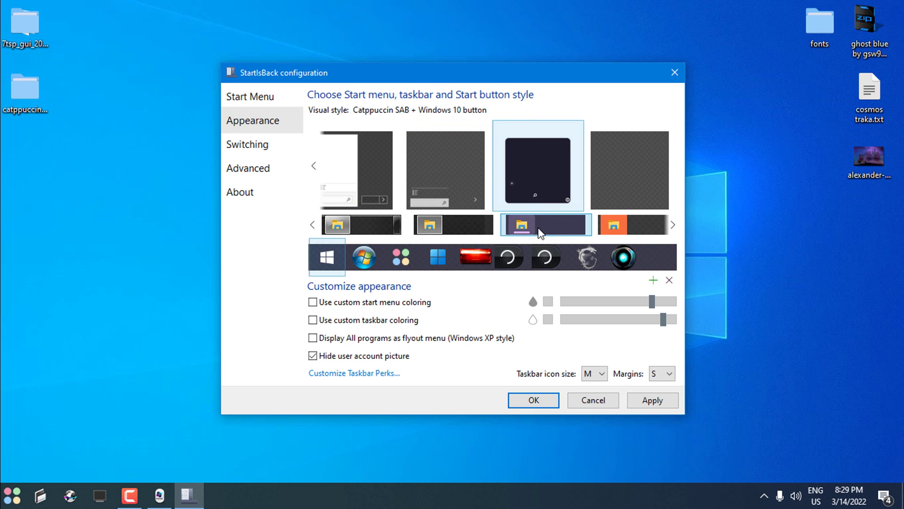
{"action": "left_click", "coordinate": [652, 401]}
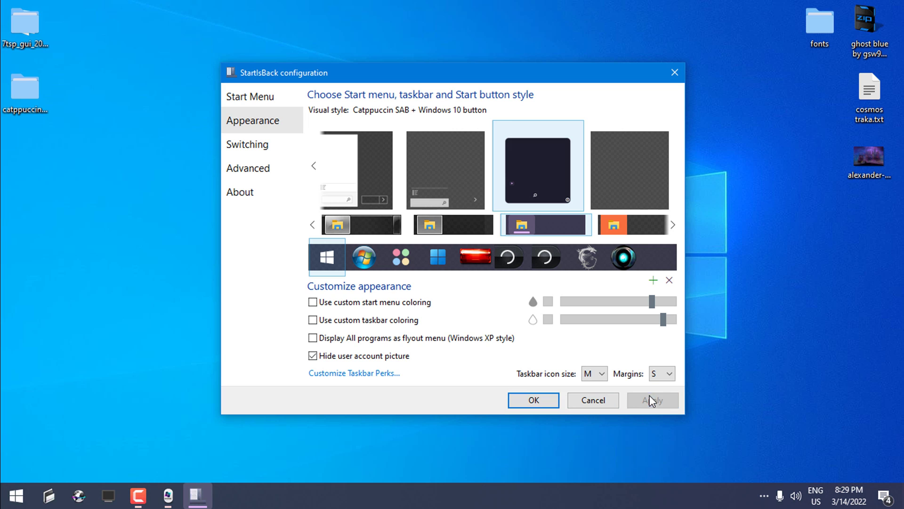
{"action": "left_click", "coordinate": [17, 501]}
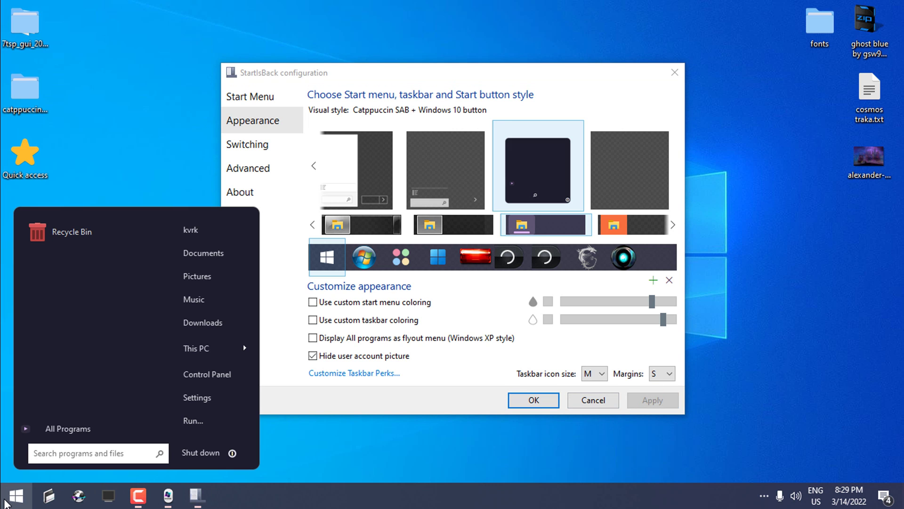
{"action": "left_click", "coordinate": [3, 500]}
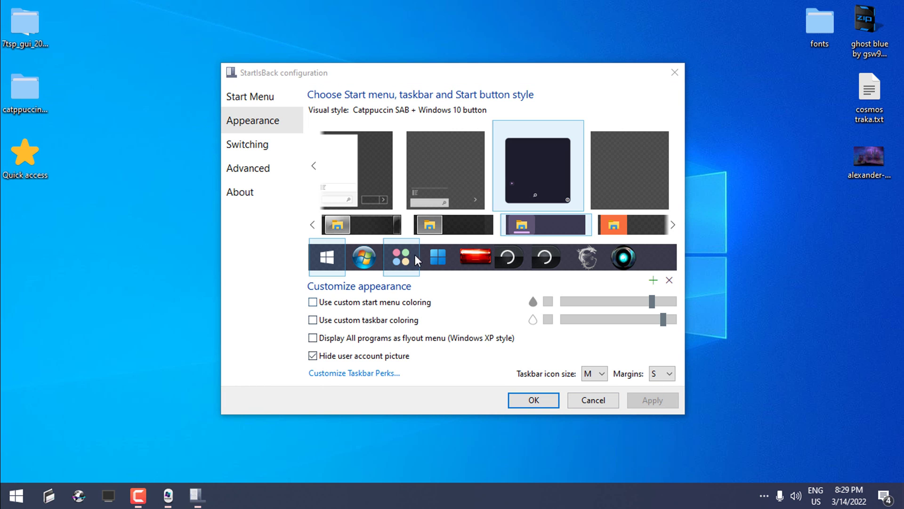
Apply the colourful dots Start button and refresh the desktop.
{"action": "left_click", "coordinate": [412, 267]}
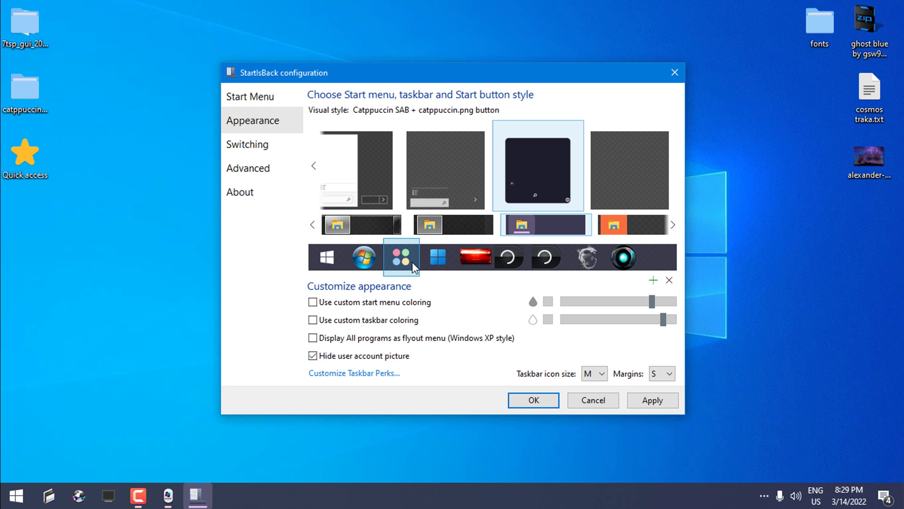
{"action": "left_click", "coordinate": [653, 400]}
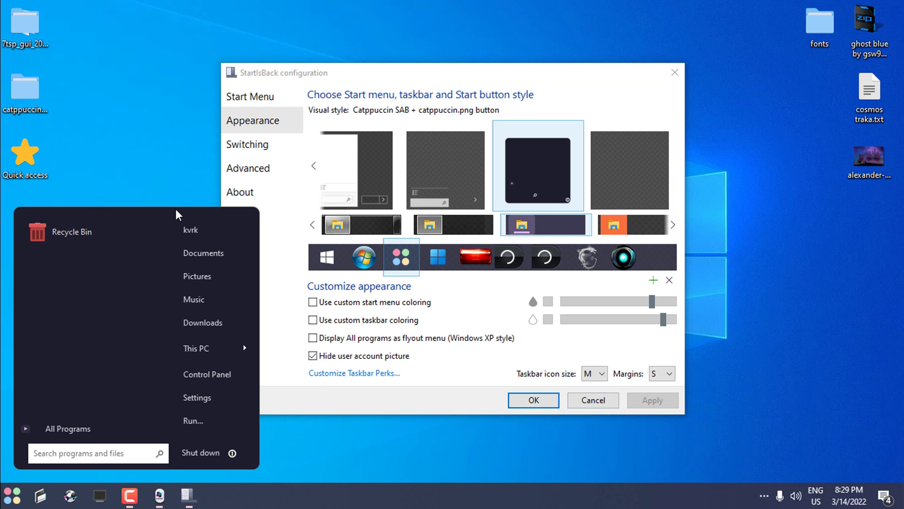
{"action": "right_click", "coordinate": [164, 183]}
{"action": "left_click", "coordinate": [187, 218]}
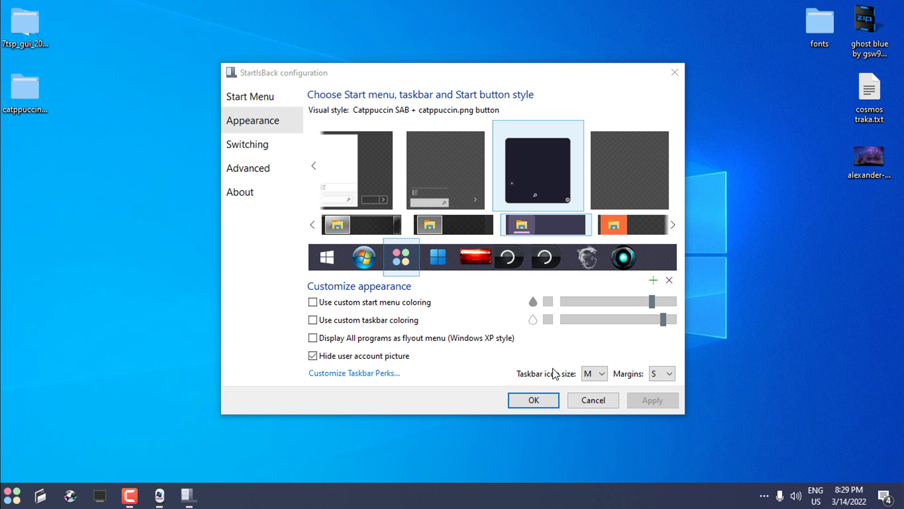
{"action": "left_click", "coordinate": [534, 401]}
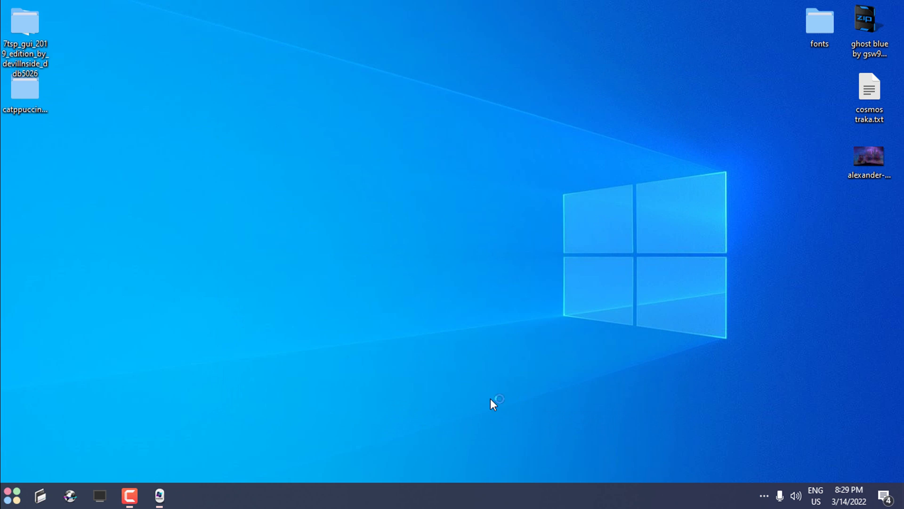
{"action": "double_click", "coordinate": [24, 90]}
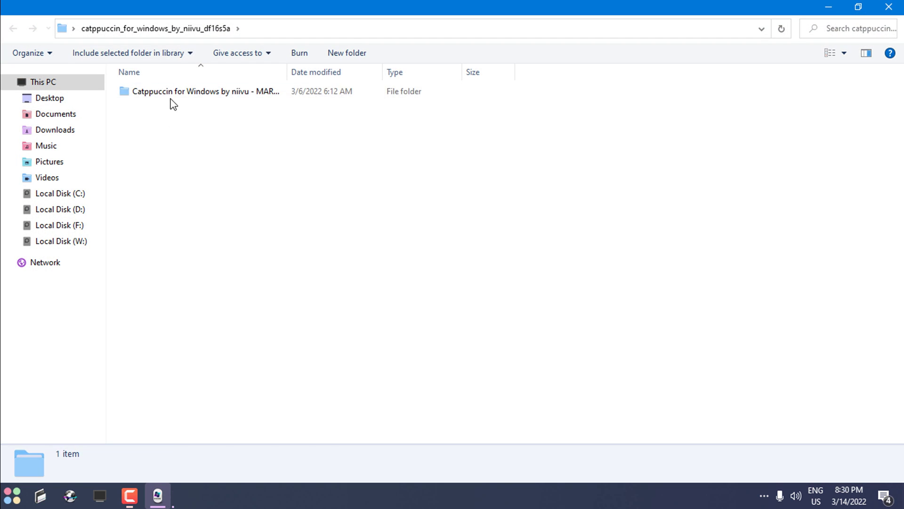
{"action": "double_click", "coordinate": [170, 93]}
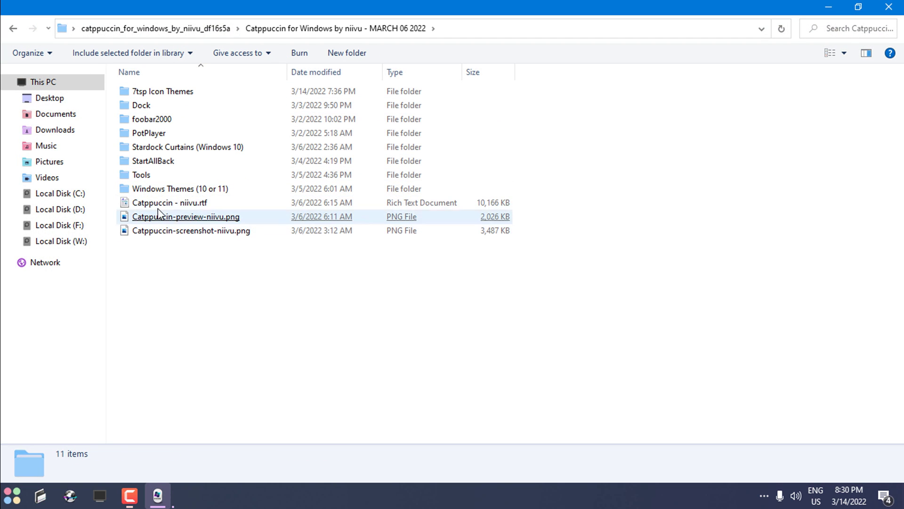
{"action": "double_click", "coordinate": [145, 176]}
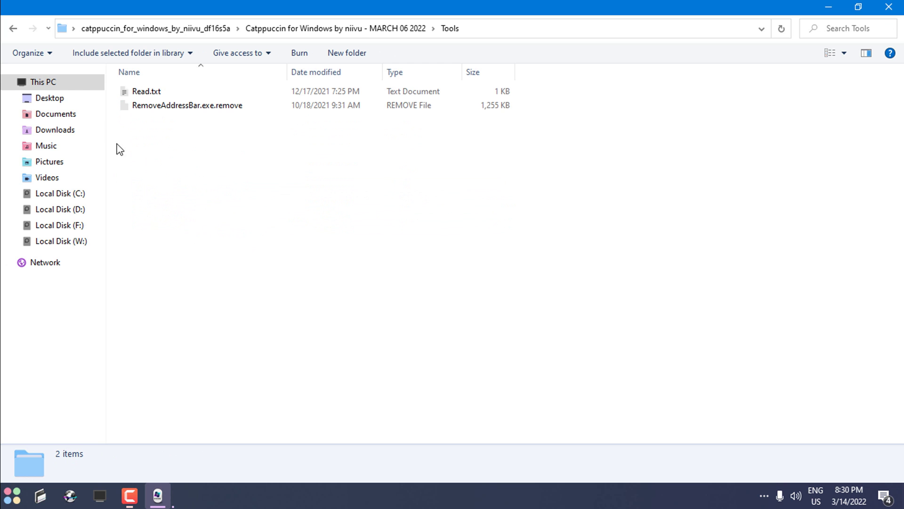
{"action": "left_click", "coordinate": [12, 30]}
{"action": "left_click", "coordinate": [160, 179]}
{"action": "left_click", "coordinate": [206, 115]}
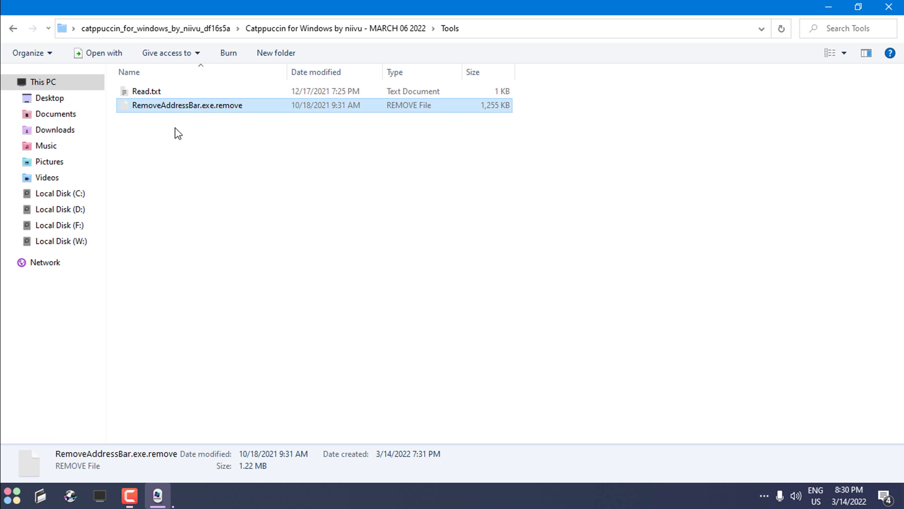
{"action": "double_click", "coordinate": [146, 91]}
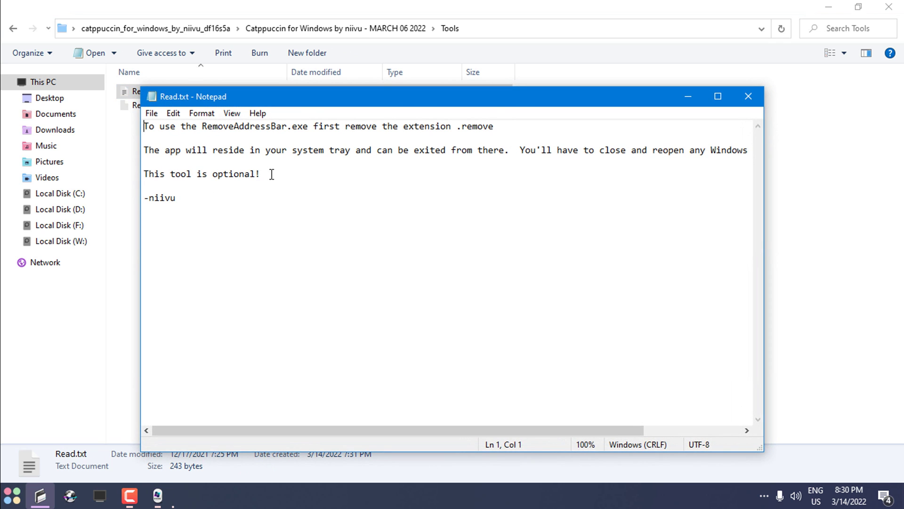
{"action": "mouse_move", "coordinate": [271, 173]}
{"action": "left_mouse_down"}
{"action": "mouse_move", "coordinate": [114, 174]}
{"action": "mouse_move", "coordinate": [275, 174]}
{"action": "left_mouse_up"}
{"action": "left_click", "coordinate": [749, 97]}
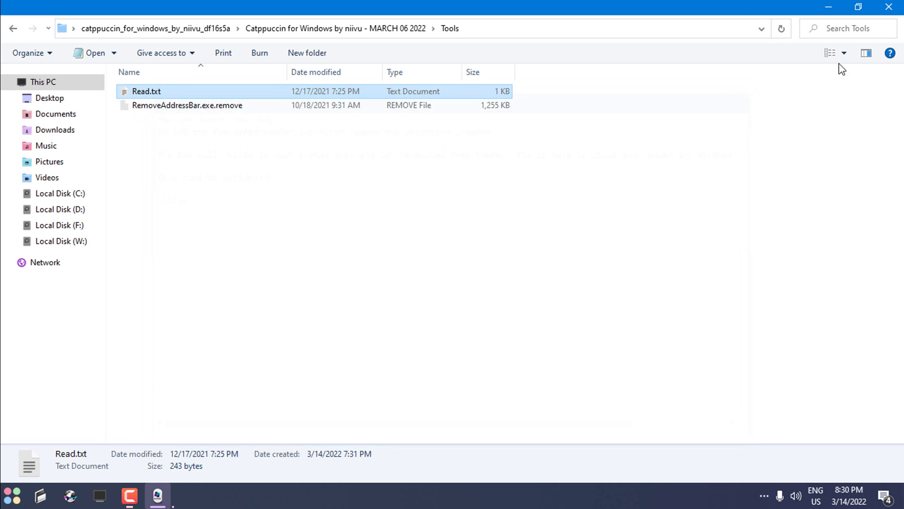
{"action": "left_click", "coordinate": [890, 11]}
{"action": "key", "text": "super"}
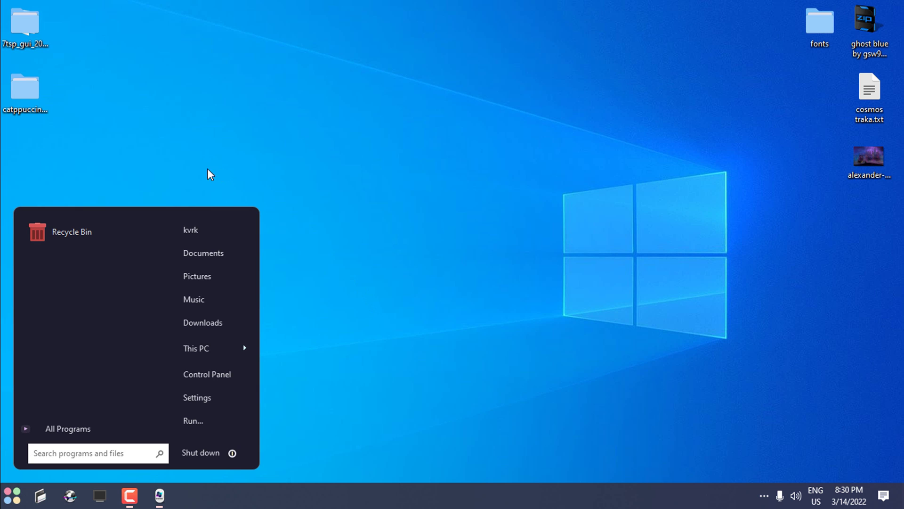
Copy all five items from the Windows Themes (10 or 11) folder.
{"action": "key", "text": "super"}
{"action": "double_click", "coordinate": [25, 89]}
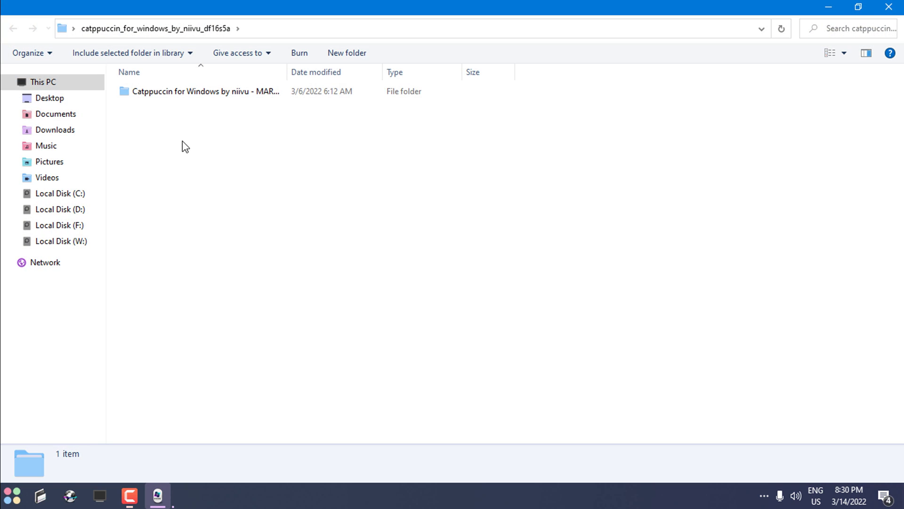
{"action": "double_click", "coordinate": [152, 100]}
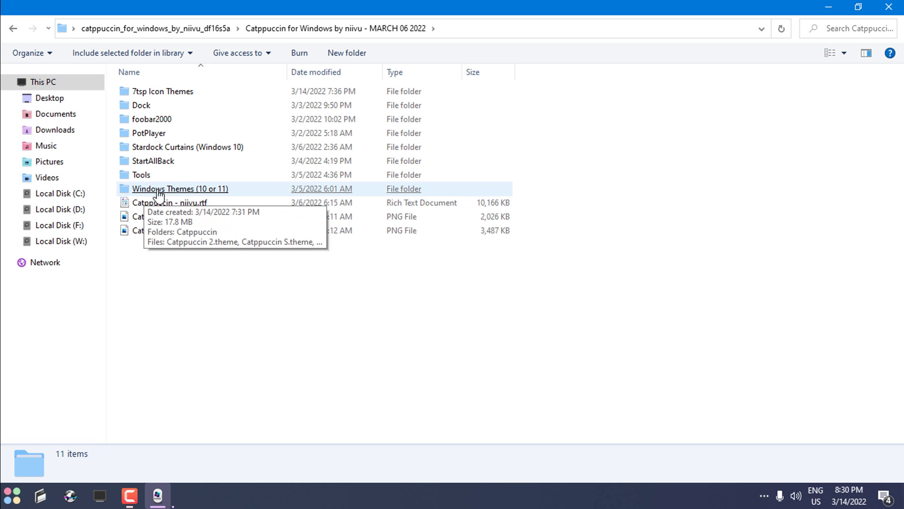
{"action": "left_click", "coordinate": [190, 190]}
{"action": "left_click_drag", "start_coordinate": [214, 196], "coordinate": [145, 94]}
{"action": "right_click", "coordinate": [137, 92]}
{"action": "left_click", "coordinate": [170, 306]}
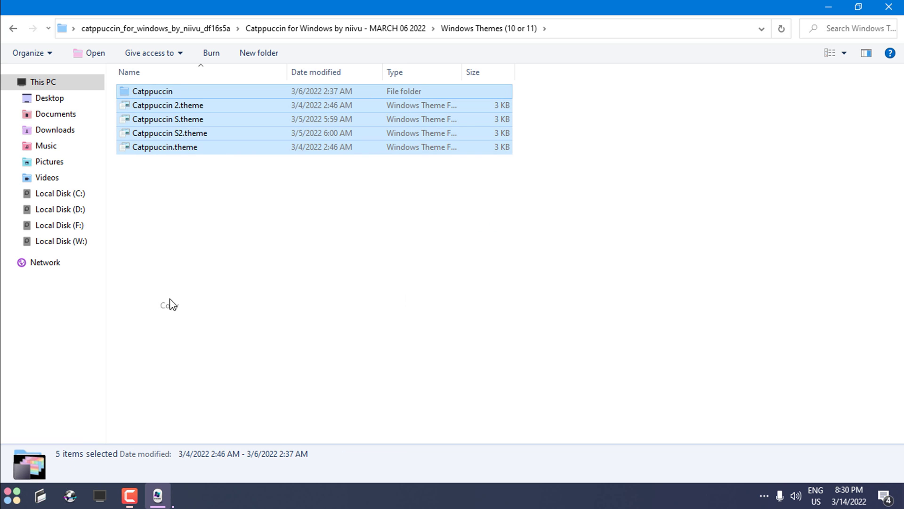
Place them in C:\Windows\Resources\Themes, close Explorer, and open Personalization settings.
{"action": "left_click", "coordinate": [70, 194]}
{"action": "double_click", "coordinate": [348, 108]}
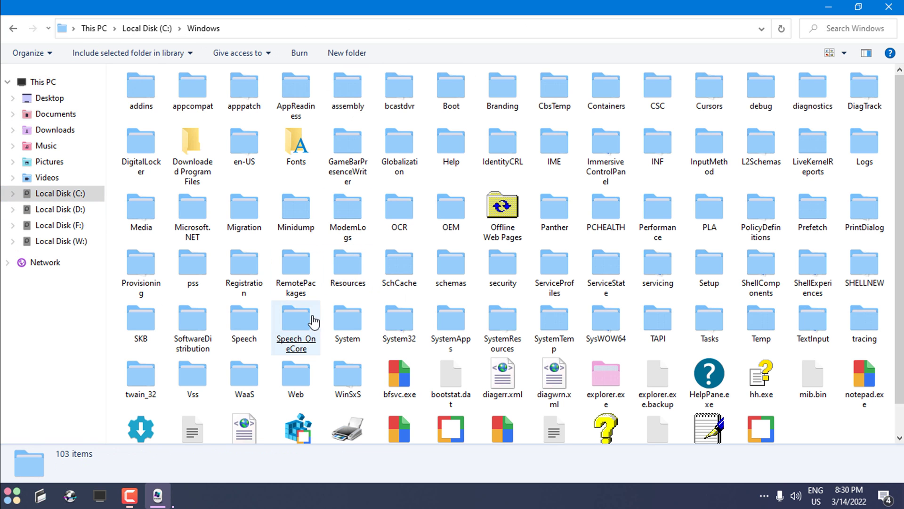
{"action": "double_click", "coordinate": [357, 277]}
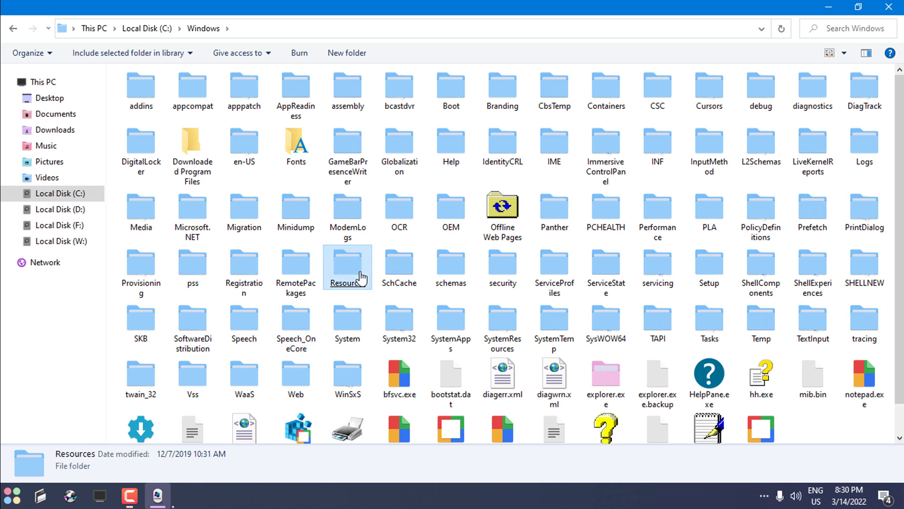
{"action": "double_click", "coordinate": [198, 111]}
{"action": "right_click", "coordinate": [450, 337]}
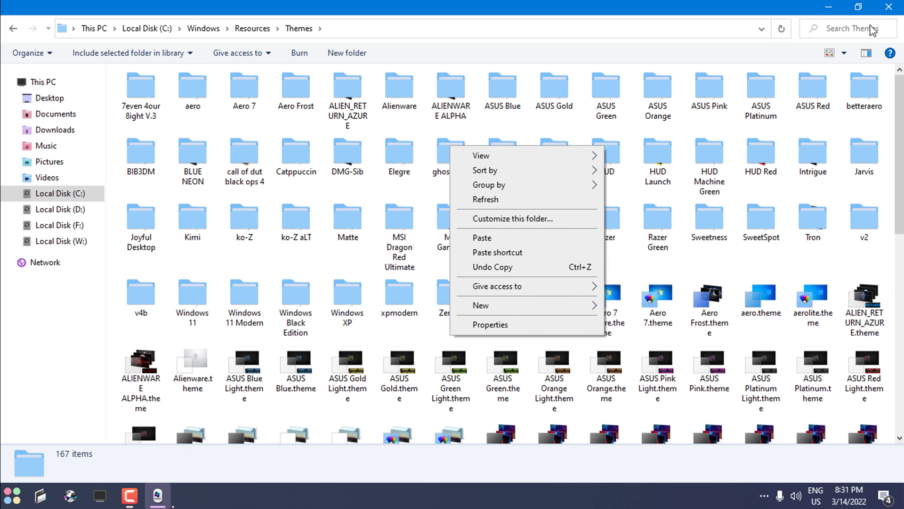
{"action": "left_click", "coordinate": [886, 9]}
{"action": "right_click", "coordinate": [466, 154]}
{"action": "left_click", "coordinate": [493, 313]}
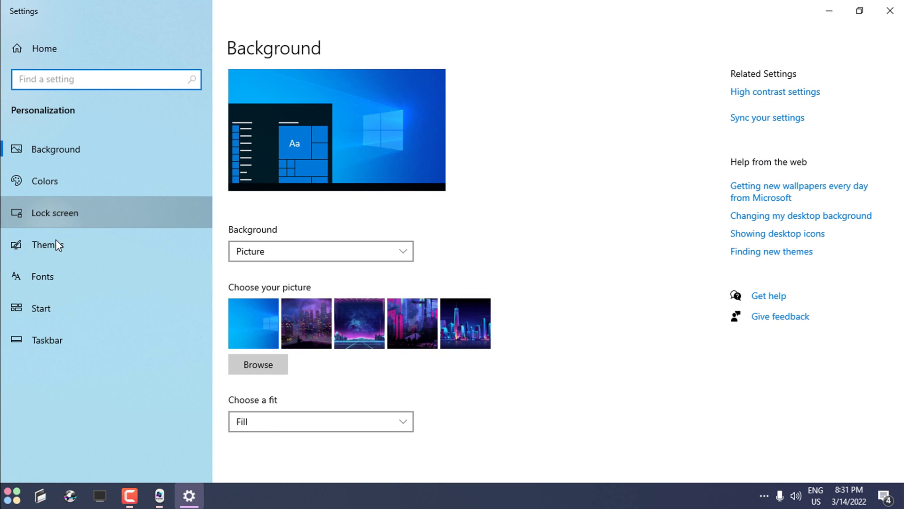
Apply the Catppuccin theme tile on the Themes page and close Settings.
{"action": "left_click", "coordinate": [57, 244]}
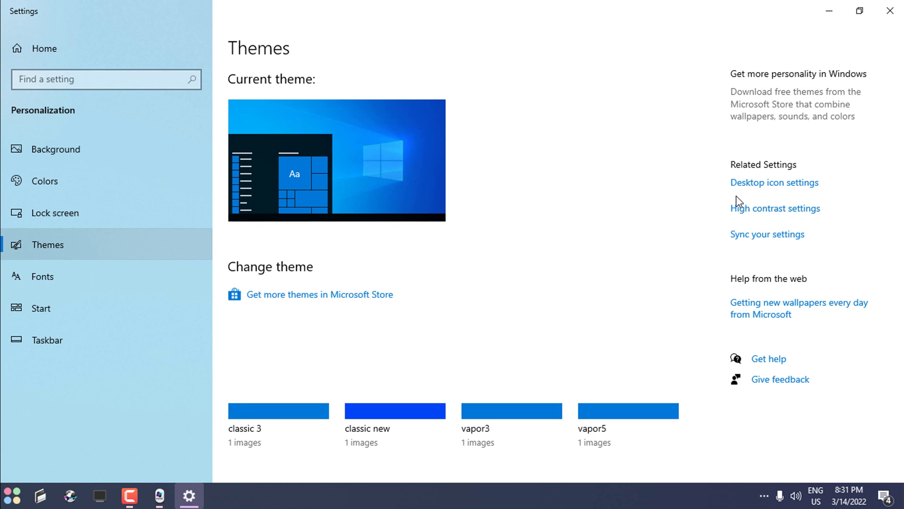
{"action": "scroll", "coordinate": [831, 261], "scroll_direction": "down", "scroll_amount": 10}
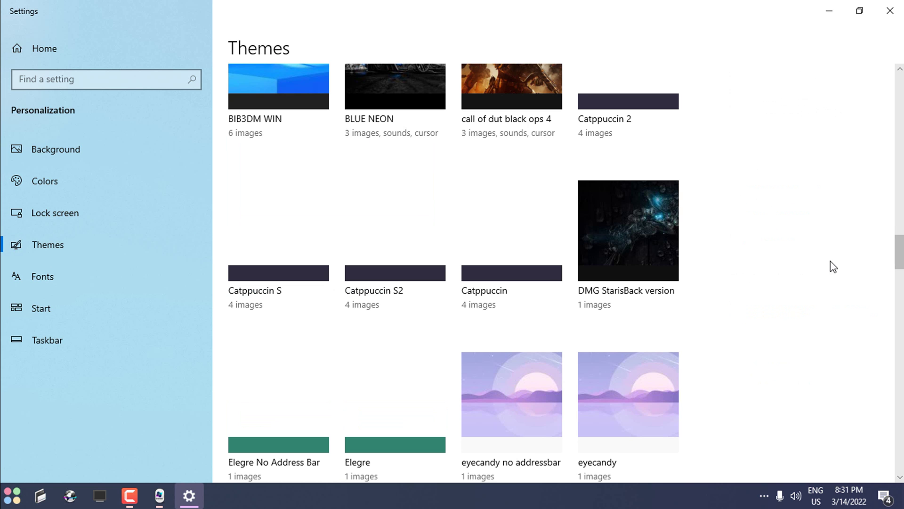
{"action": "left_click", "coordinate": [528, 273]}
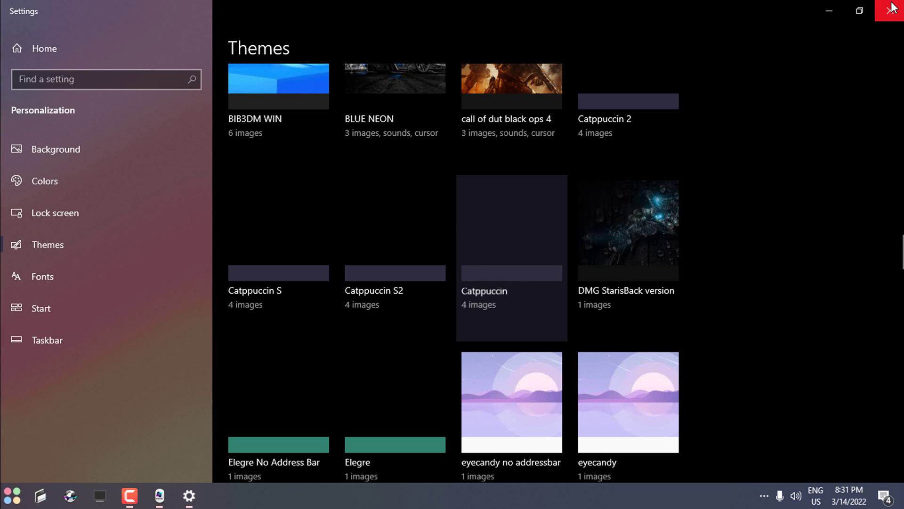
{"action": "left_click", "coordinate": [891, 8]}
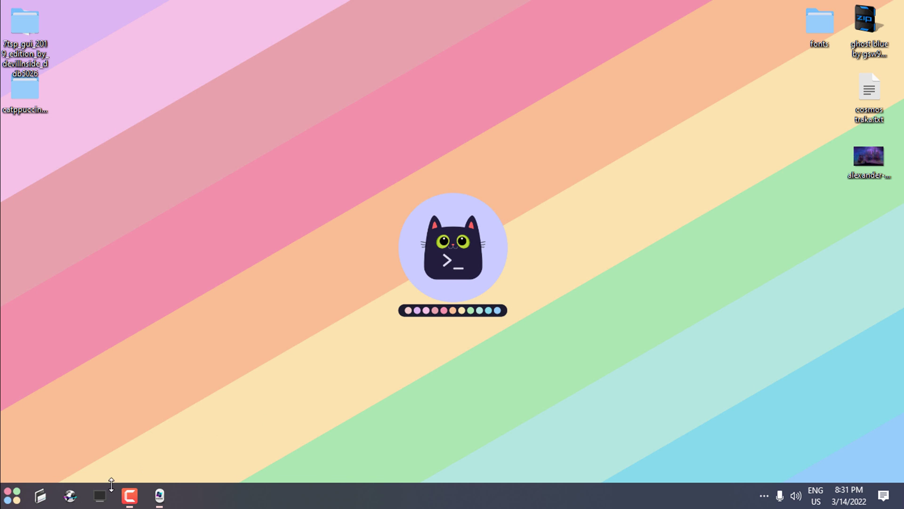
Resize and move an Explorer window, then delete the catppuccin folder from the desktop.
{"action": "left_click", "coordinate": [159, 495]}
{"action": "left_click_drag", "start_coordinate": [370, 10], "coordinate": [405, 156]}
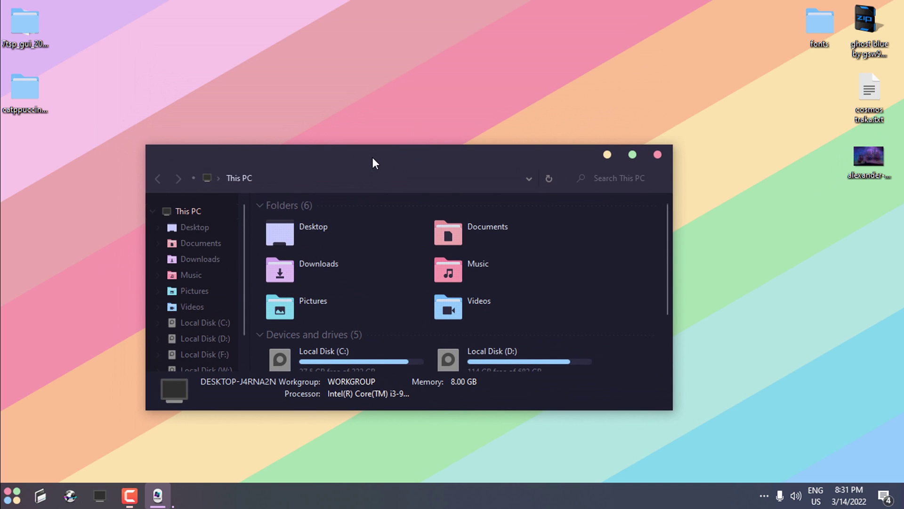
{"action": "left_click_drag", "start_coordinate": [372, 157], "coordinate": [389, 107]}
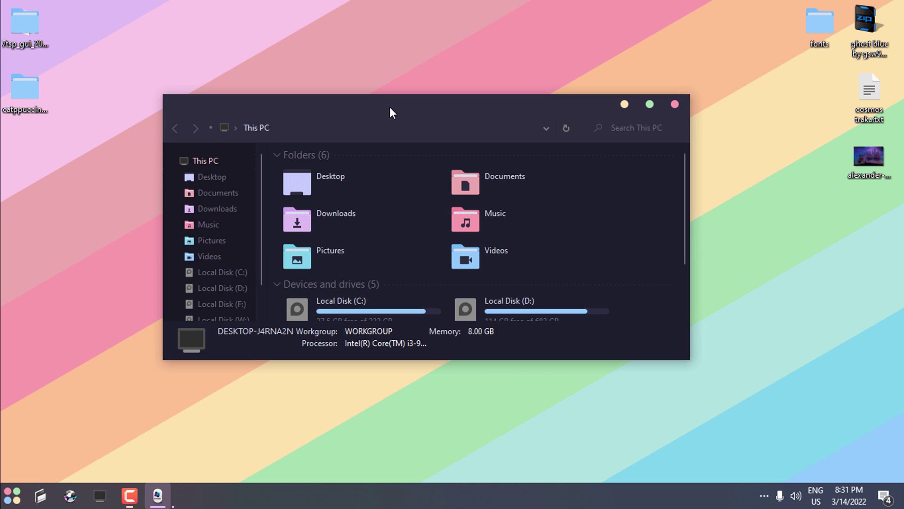
{"action": "key", "text": "super+d"}
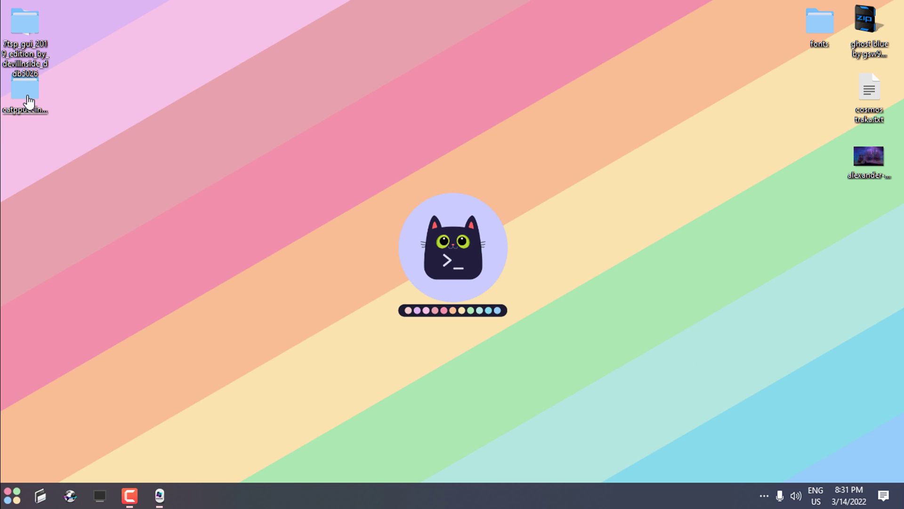
{"action": "right_click", "coordinate": [29, 101]}
{"action": "left_click", "coordinate": [60, 371]}
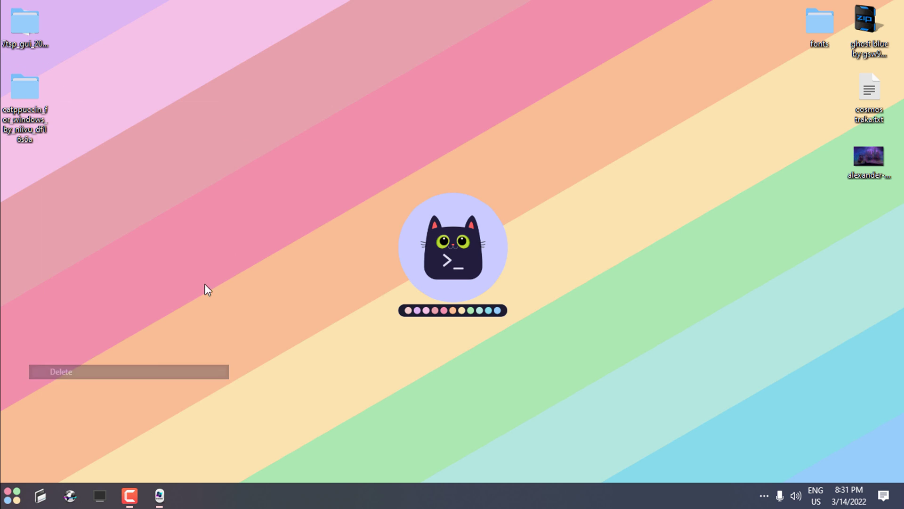
Advance the desktop background three times until the pink-and-teal swirl wallpaper shows.
{"action": "right_click", "coordinate": [441, 207]}
{"action": "left_click", "coordinate": [467, 326]}
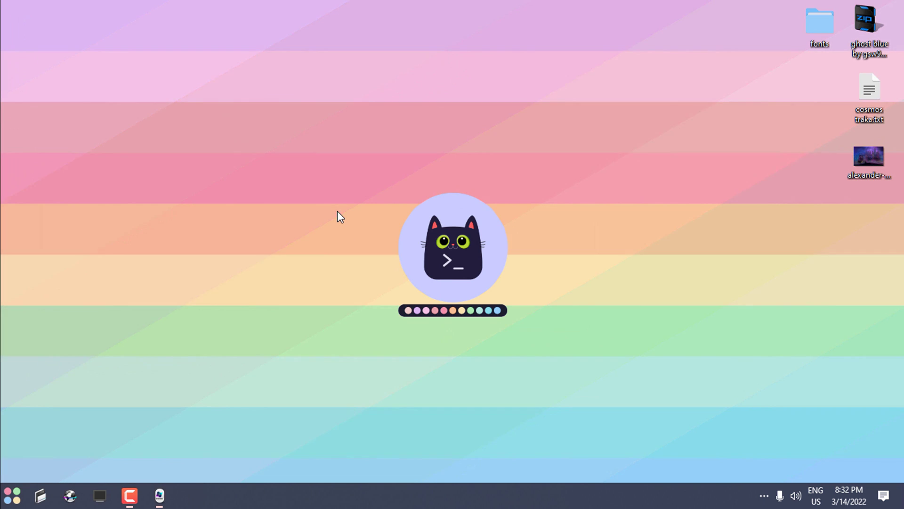
{"action": "right_click", "coordinate": [330, 133]}
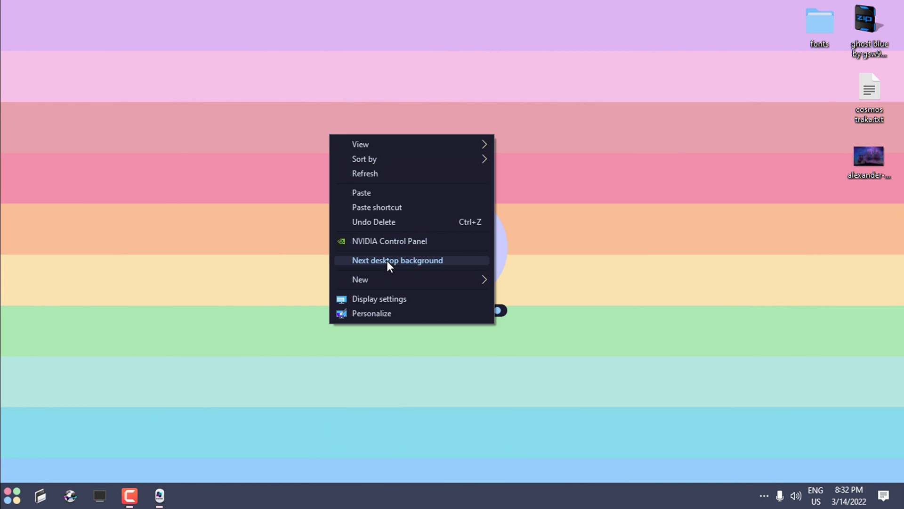
{"action": "left_click", "coordinate": [387, 260]}
{"action": "right_click", "coordinate": [357, 160]}
{"action": "left_click", "coordinate": [395, 285]}
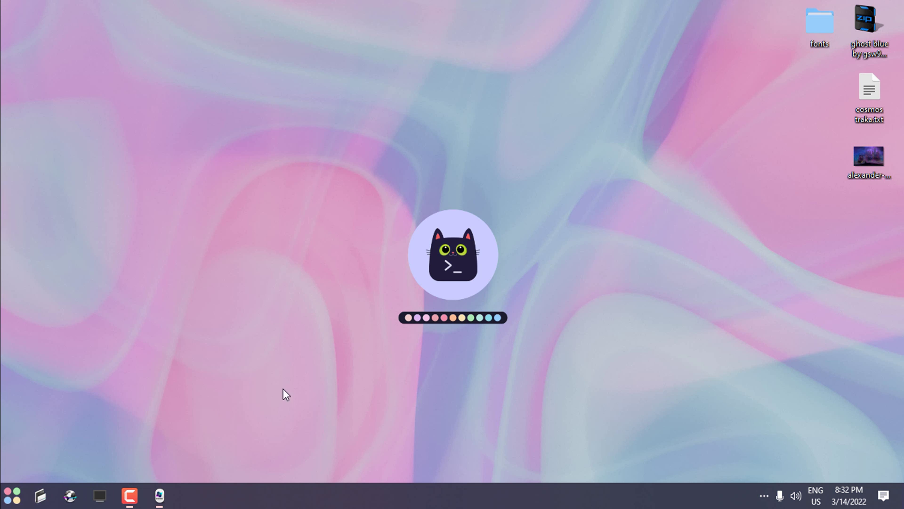
{"action": "key", "text": "super+e"}
Set the tray transparency tool to level 220, affecting all Explorer windows, and save.
{"action": "left_click_drag", "start_coordinate": [508, 98], "coordinate": [433, 60]}
{"action": "left_click", "coordinate": [770, 487]}
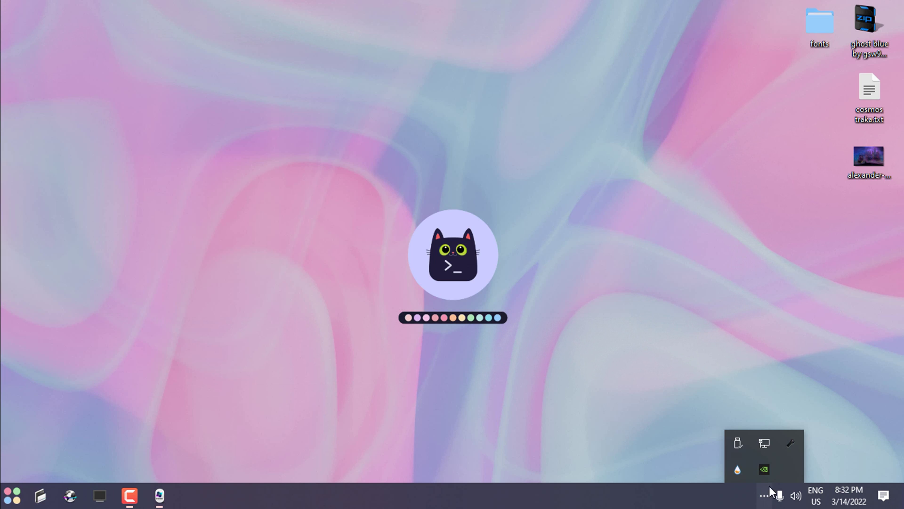
{"action": "right_click", "coordinate": [793, 445]}
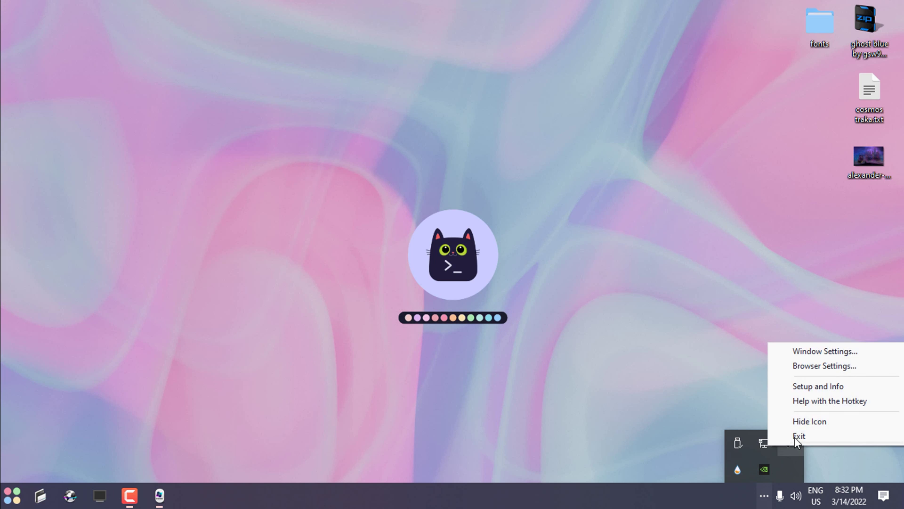
{"action": "left_click", "coordinate": [825, 387]}
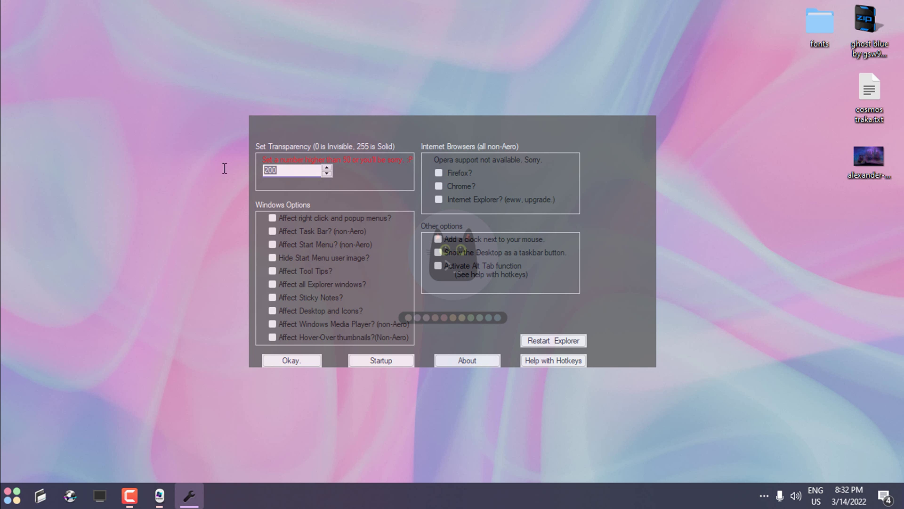
{"action": "type", "text": "220"}
{"action": "left_click", "coordinate": [273, 284]}
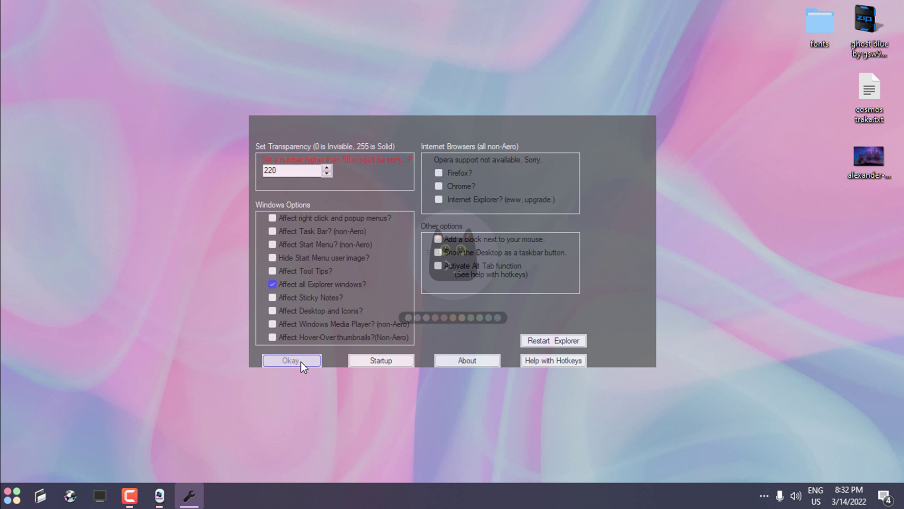
{"action": "left_click", "coordinate": [291, 361]}
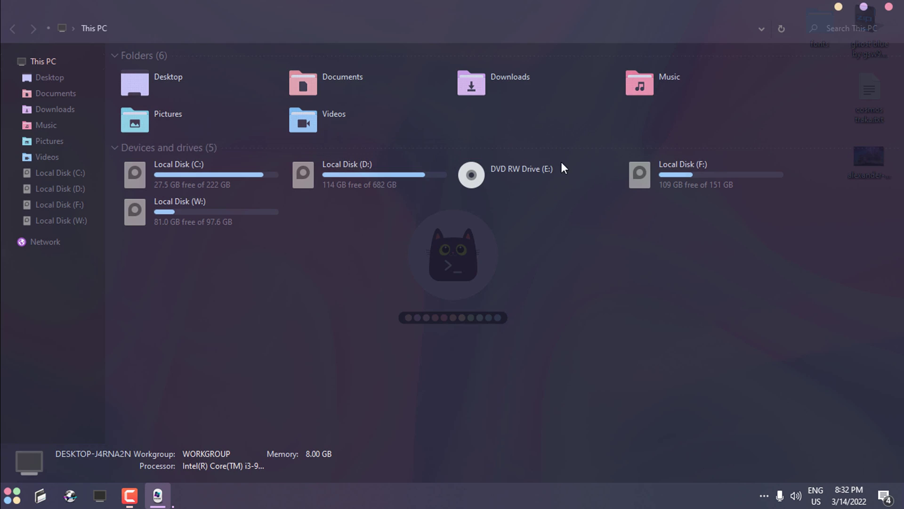
Close This PC and reconfirm the transparency settings in the tray tool.
{"action": "left_click_drag", "start_coordinate": [499, 14], "coordinate": [368, 131]}
{"action": "left_click", "coordinate": [613, 133]}
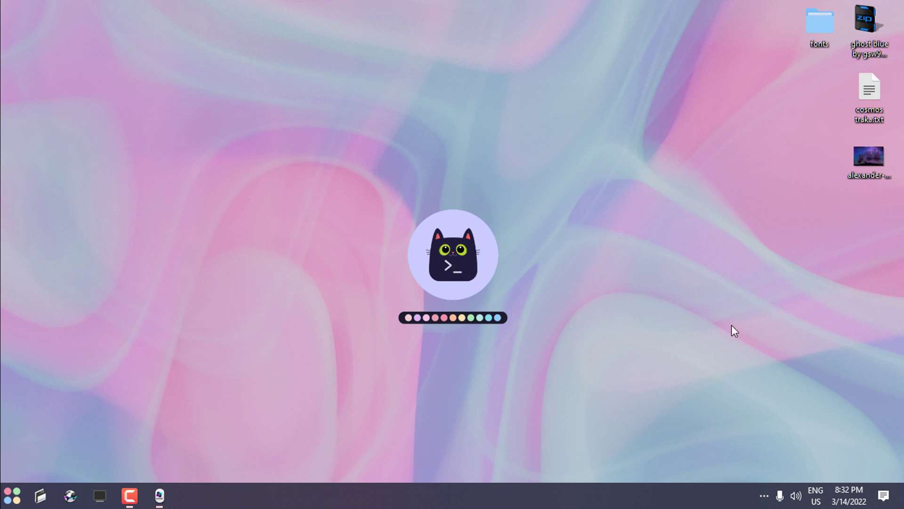
{"action": "left_click", "coordinate": [763, 496]}
{"action": "right_click", "coordinate": [793, 440]}
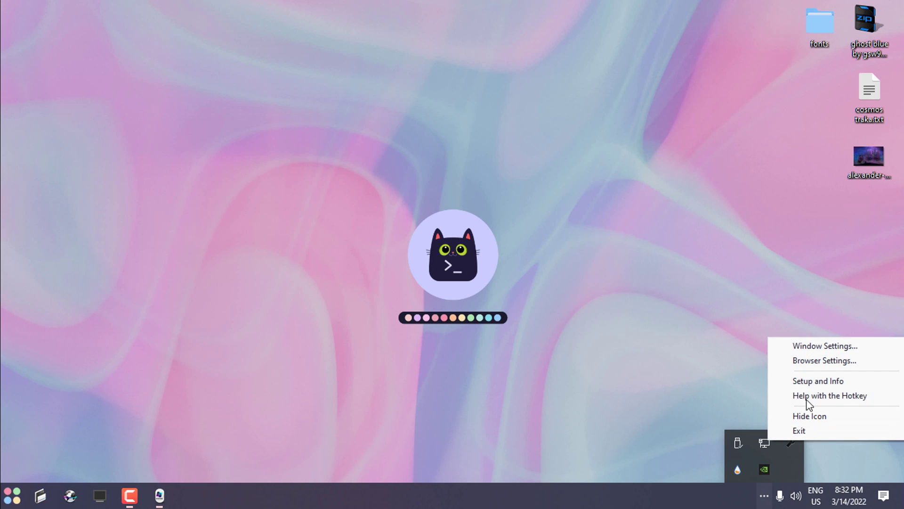
{"action": "left_click", "coordinate": [807, 383]}
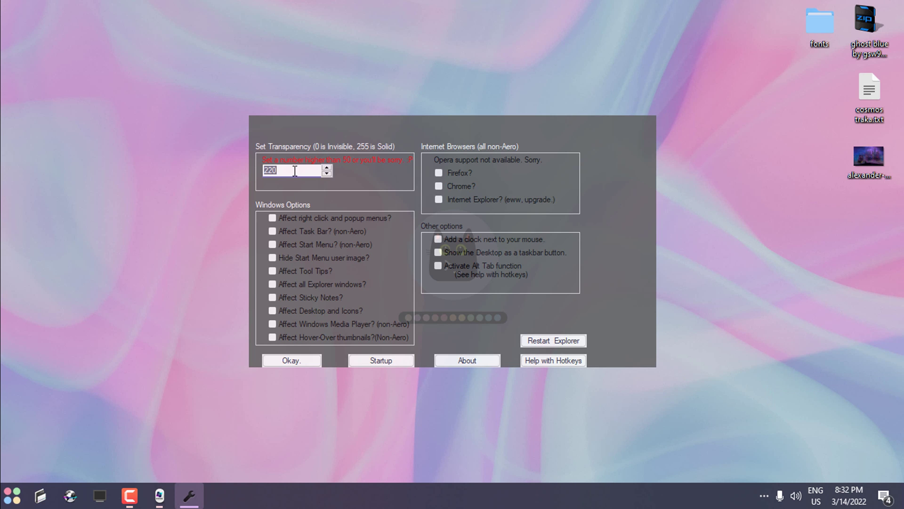
{"action": "left_click", "coordinate": [299, 361]}
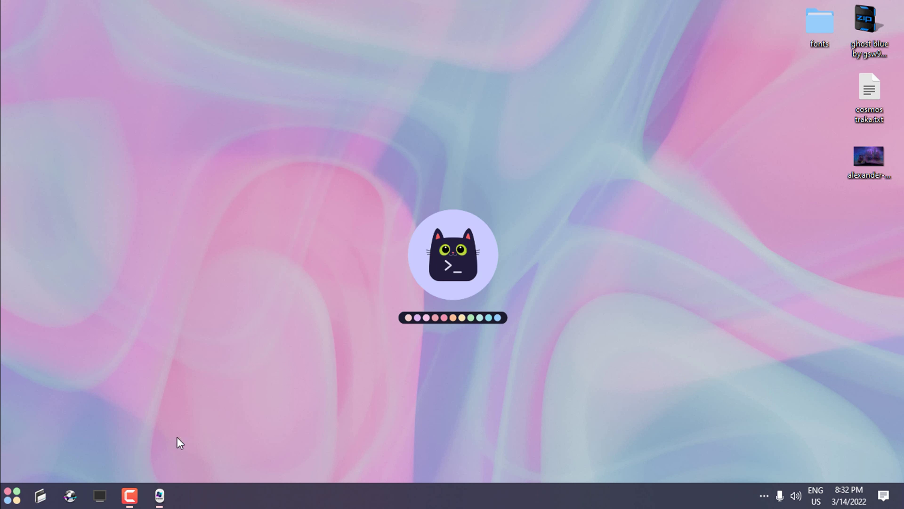
Open This PC to preview its translucency, resize it, then close it.
{"action": "left_click", "coordinate": [108, 500]}
{"action": "left_click", "coordinate": [581, 128]}
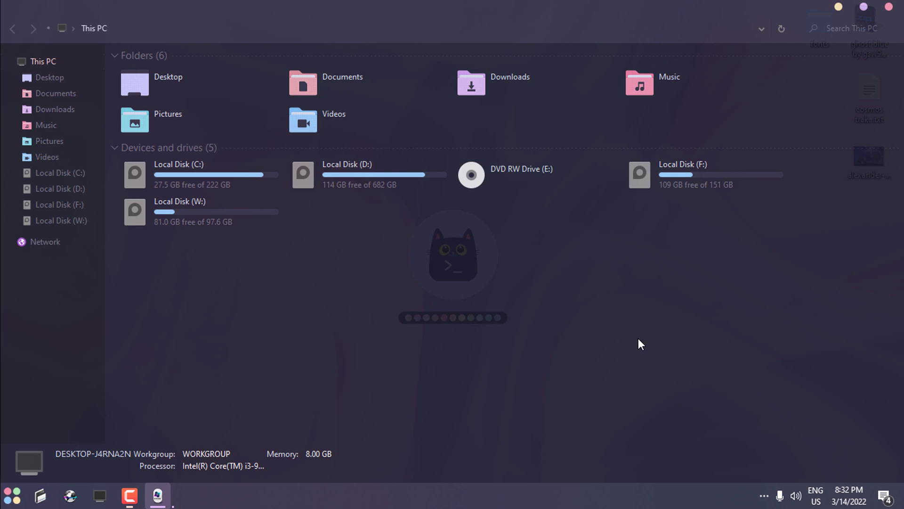
{"action": "left_click_drag", "start_coordinate": [532, 2], "coordinate": [329, 52]}
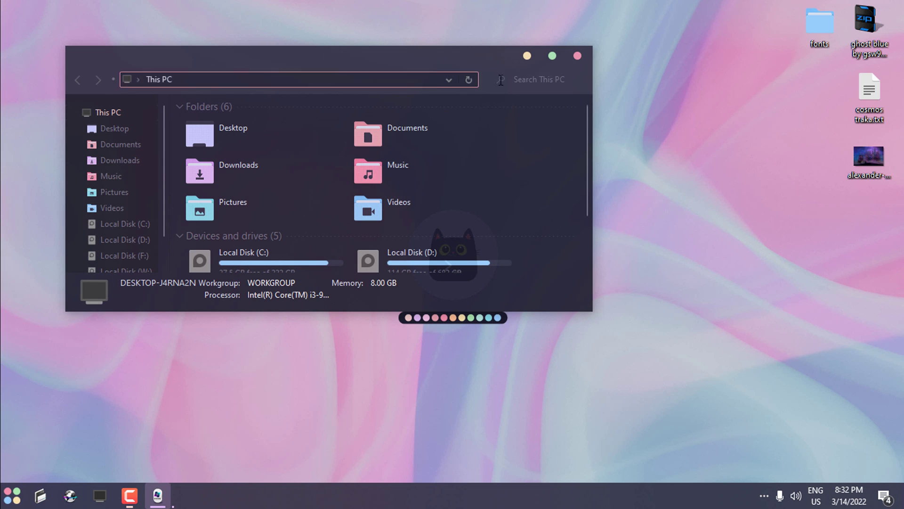
{"action": "left_click", "coordinate": [578, 56]}
Set the neon cityscape image as the desktop background from Photos and move its file into Pictures.
{"action": "double_click", "coordinate": [845, 163]}
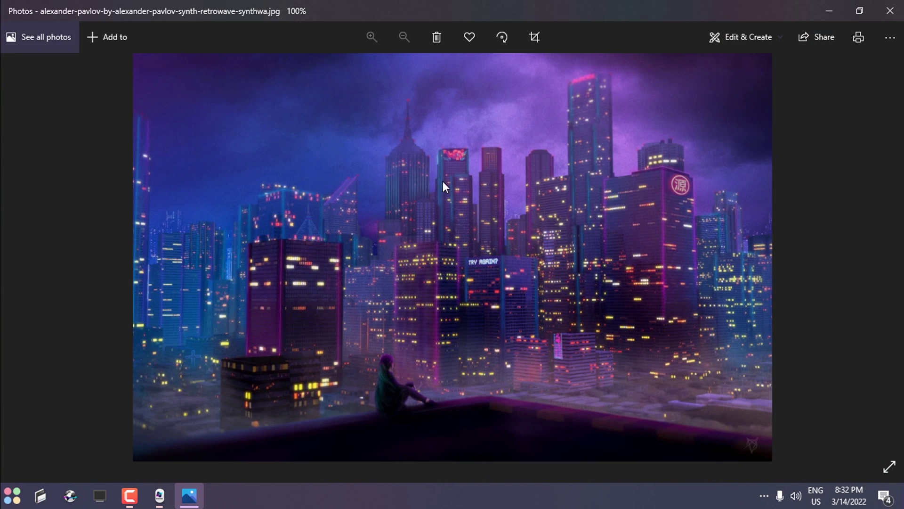
{"action": "right_click", "coordinate": [361, 165]}
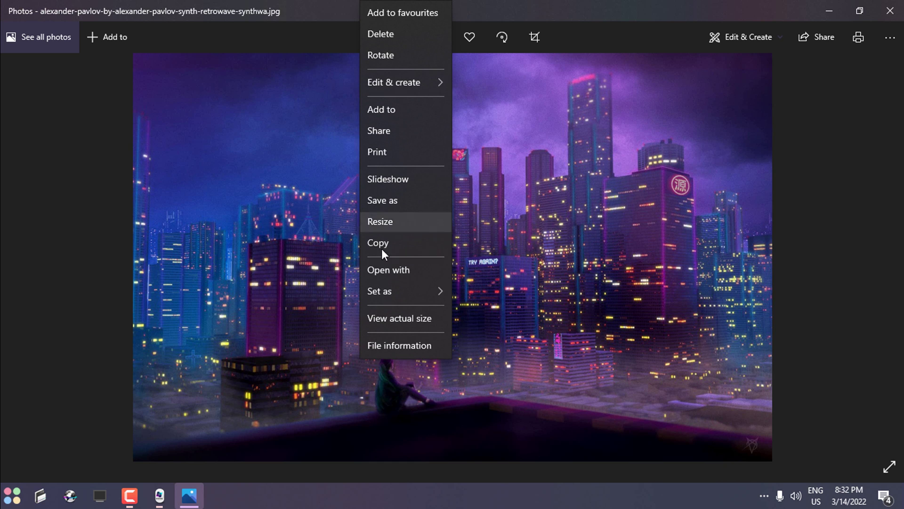
{"action": "mouse_move", "coordinate": [385, 288]}
{"action": "left_click", "coordinate": [488, 319]}
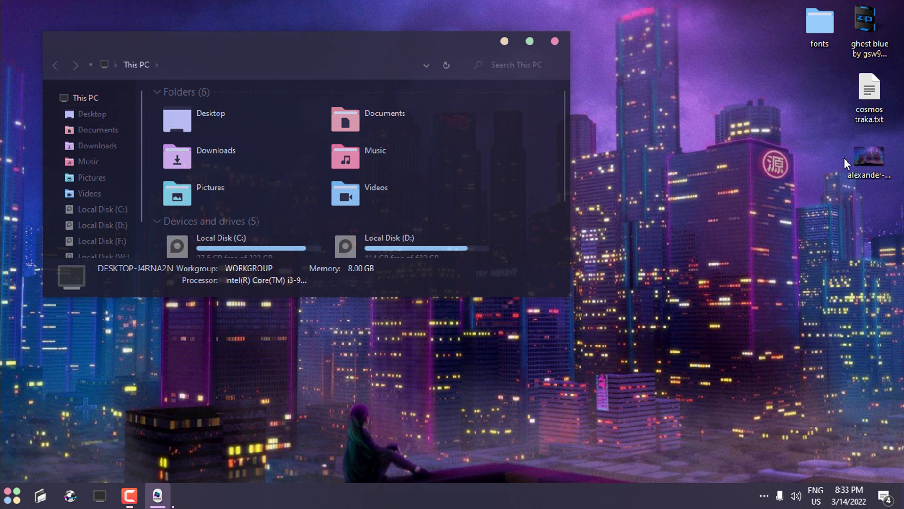
{"action": "left_click_drag", "start_coordinate": [844, 157], "coordinate": [457, 235]}
{"action": "left_click", "coordinate": [554, 41]}
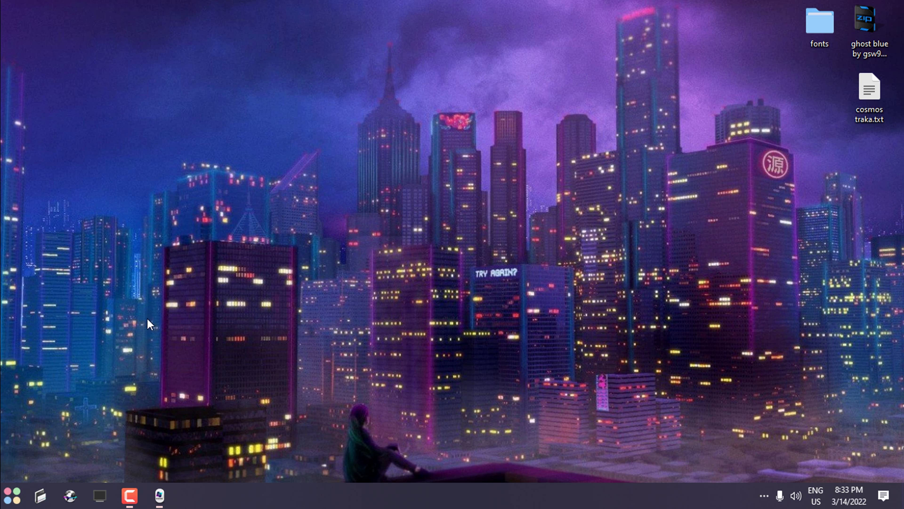
{"action": "left_click", "coordinate": [98, 495]}
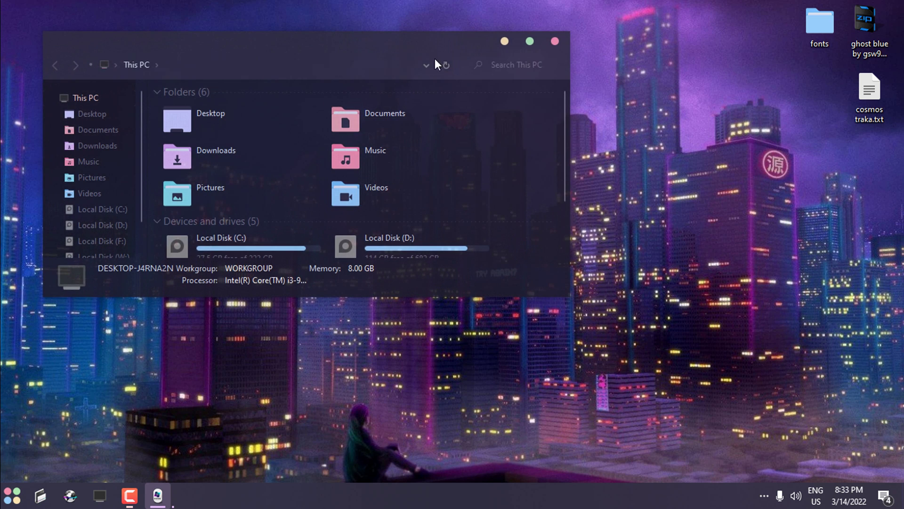
{"action": "left_click_drag", "start_coordinate": [430, 47], "coordinate": [493, 86]}
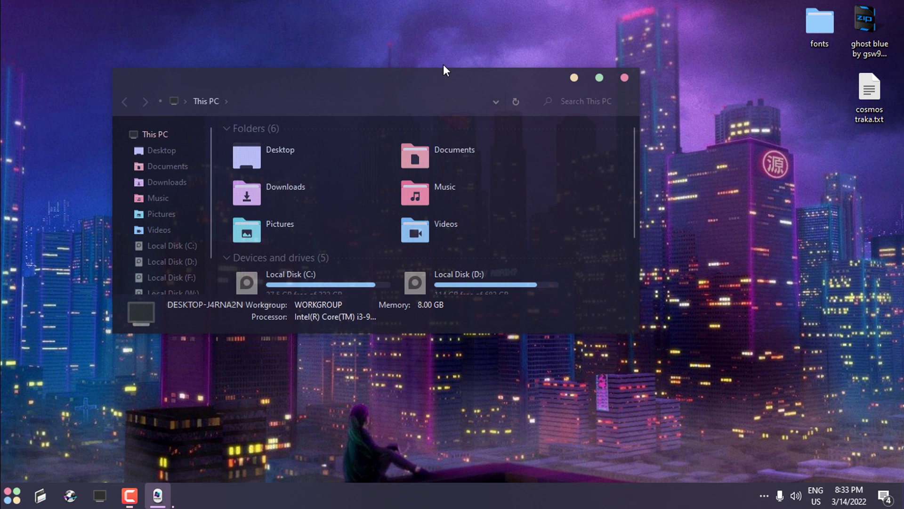
{"action": "scroll", "coordinate": [522, 235], "scroll_direction": "down", "scroll_amount": 2}
{"action": "scroll", "coordinate": [471, 221], "scroll_direction": "up", "scroll_amount": 2}
{"action": "left_click", "coordinate": [599, 76]}
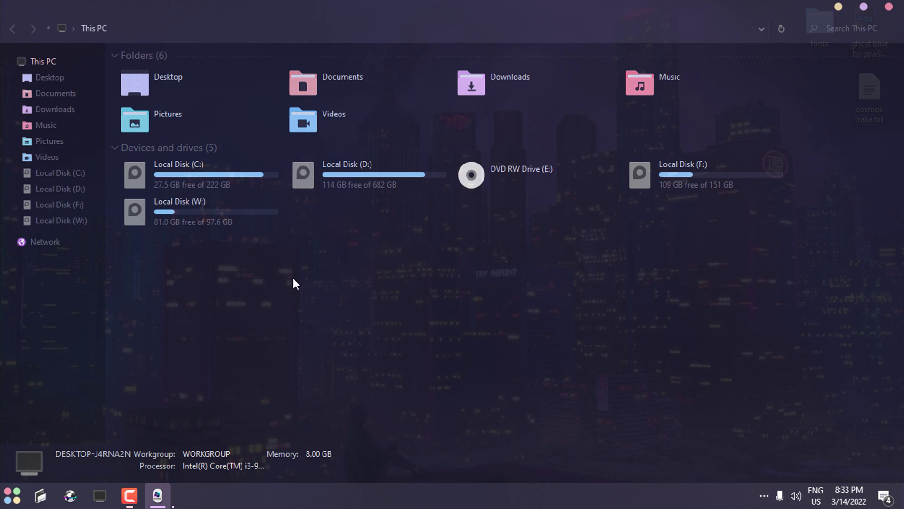
{"action": "key", "text": "super+Down"}
{"action": "scroll", "coordinate": [269, 208], "scroll_direction": "down", "scroll_amount": 2}
{"action": "scroll", "coordinate": [255, 223], "scroll_direction": "up", "scroll_amount": 2}
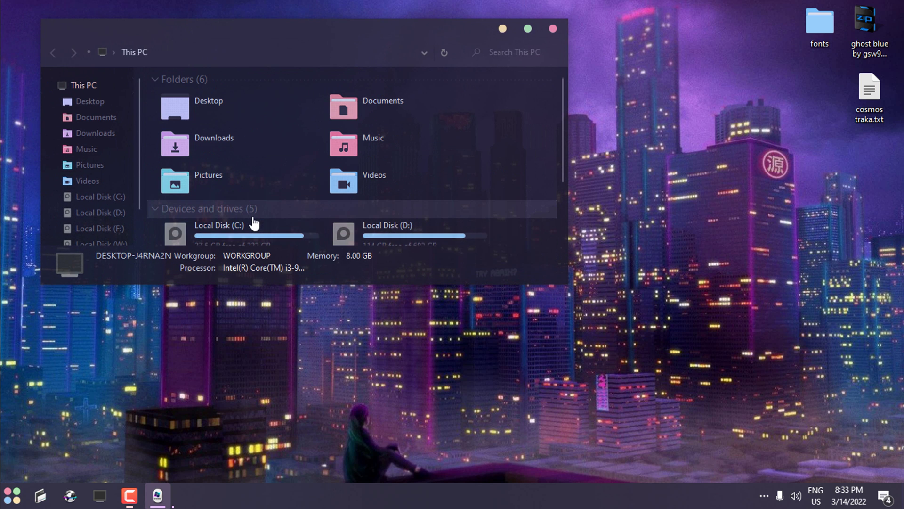
{"action": "left_click", "coordinate": [254, 218]}
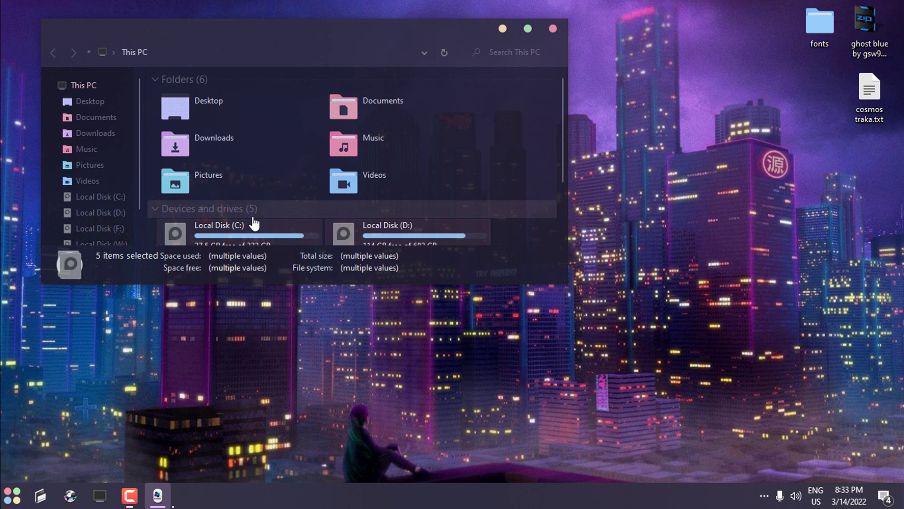
{"action": "scroll", "coordinate": [254, 224], "scroll_direction": "down", "scroll_amount": 2}
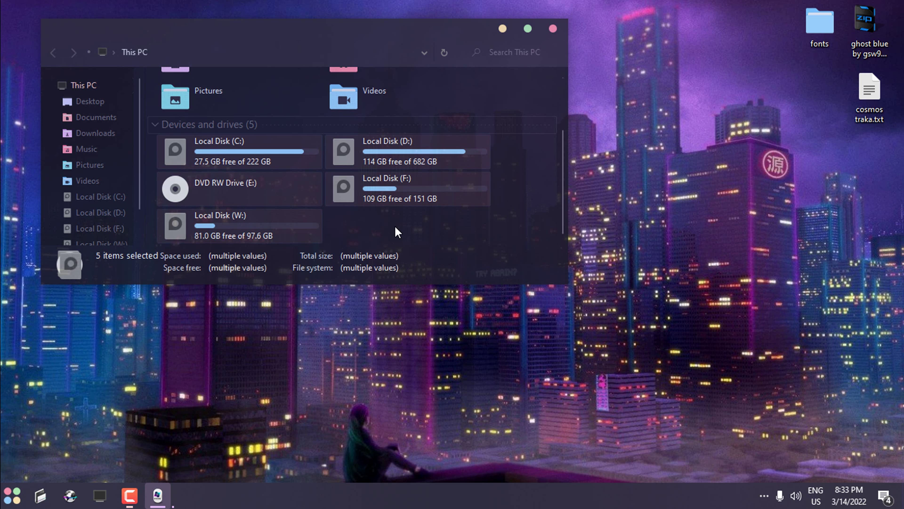
{"action": "left_click", "coordinate": [528, 29]}
{"action": "left_click_drag", "start_coordinate": [718, 14], "coordinate": [378, 140]}
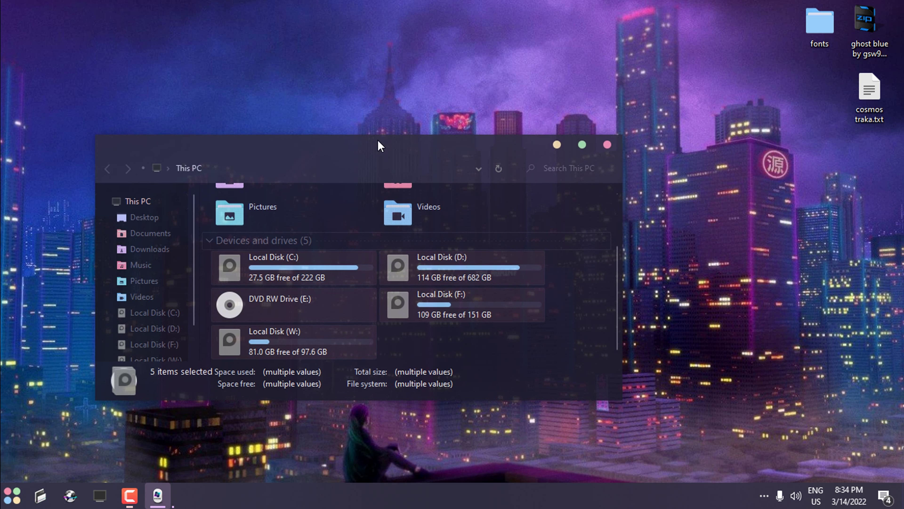
{"action": "left_click", "coordinate": [607, 144]}
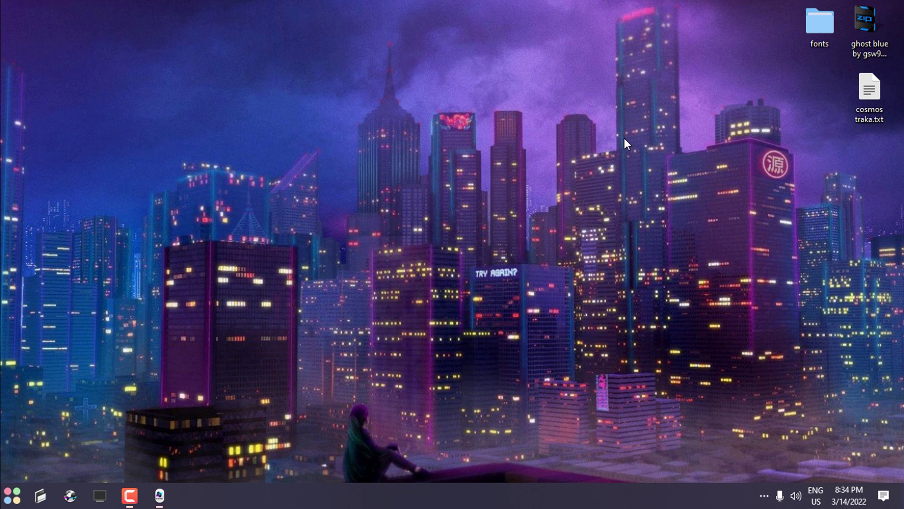